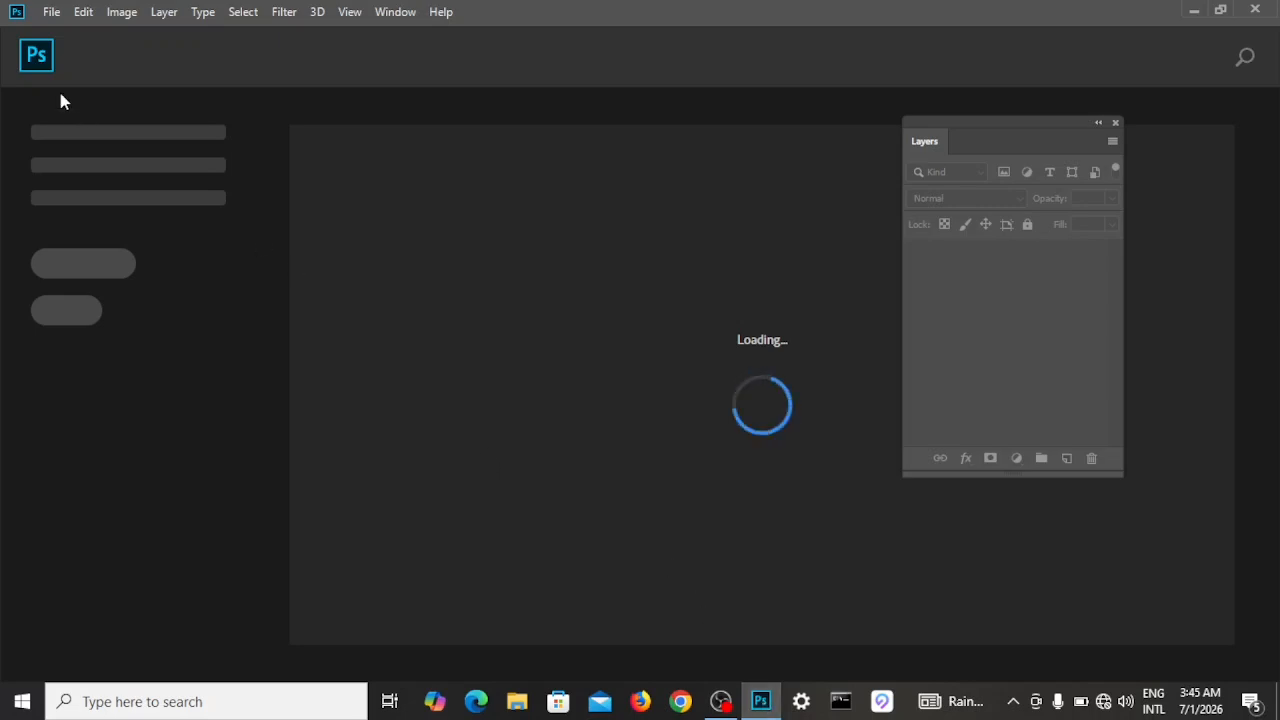
- Open the image 940ed91bc9ebd5eb1e087494e4a3b906 from the Desktop and clear the workspace around it
click(50, 16)
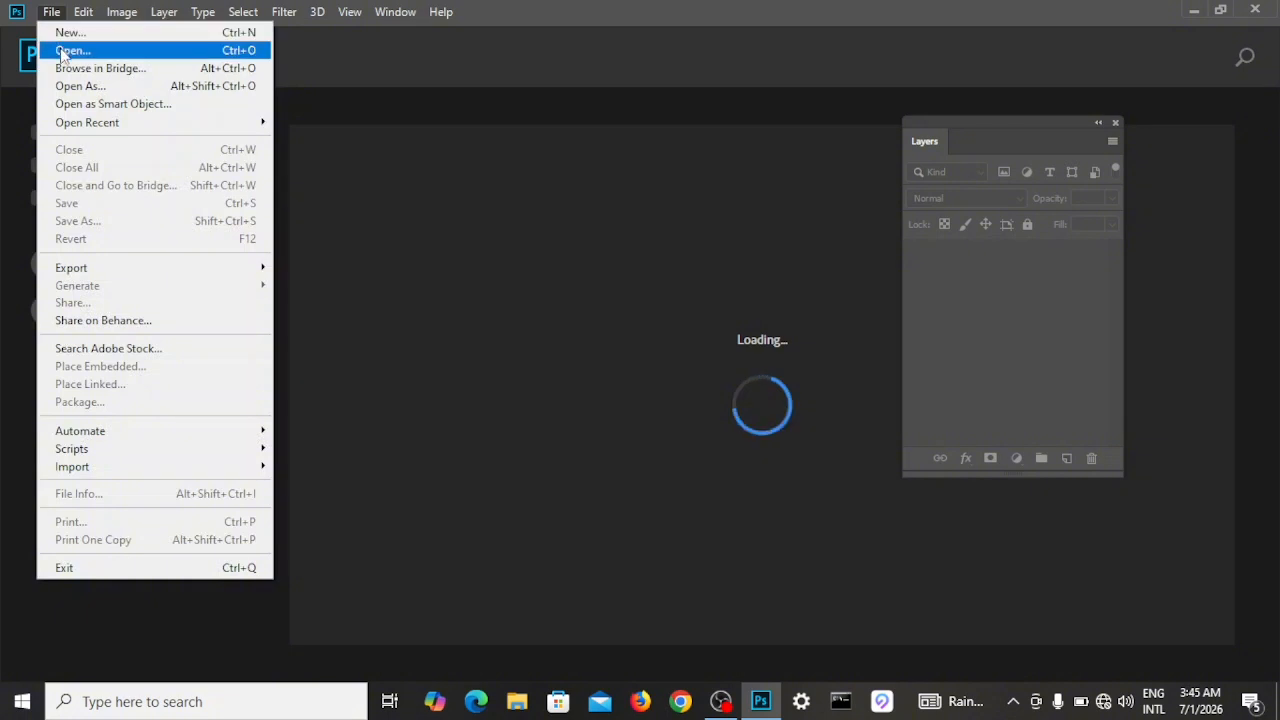
click(62, 51)
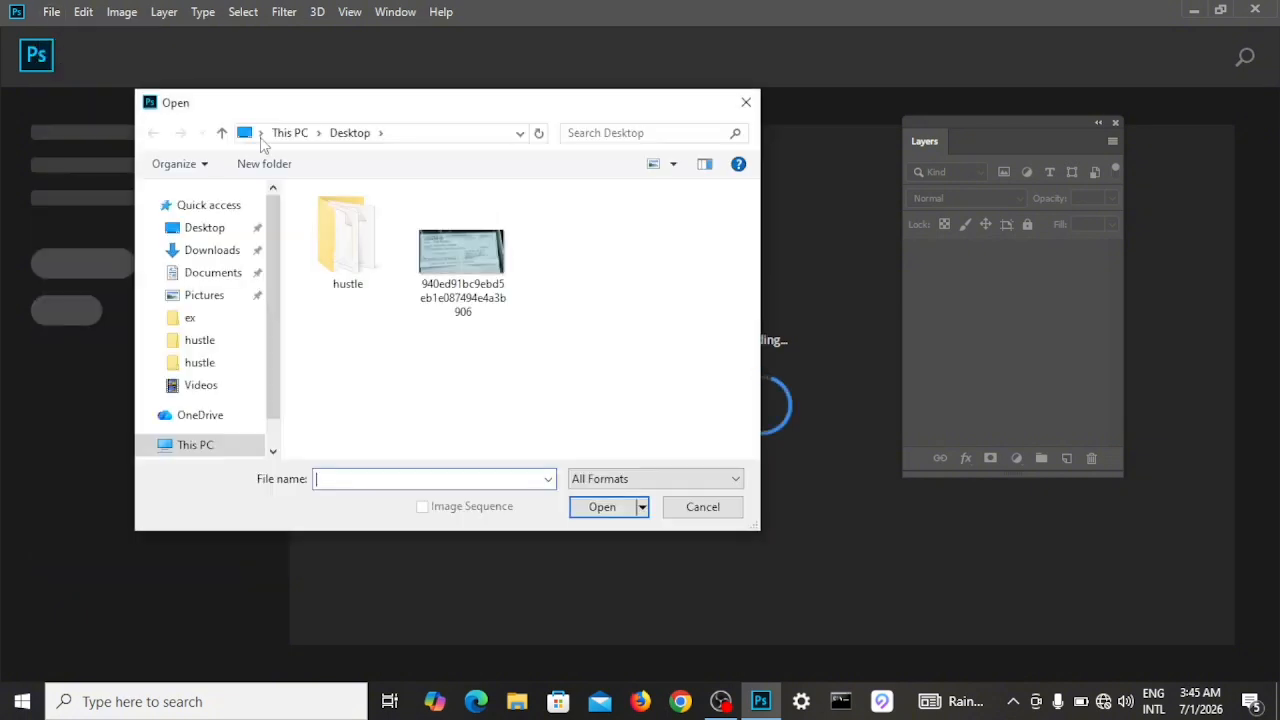
click(480, 256)
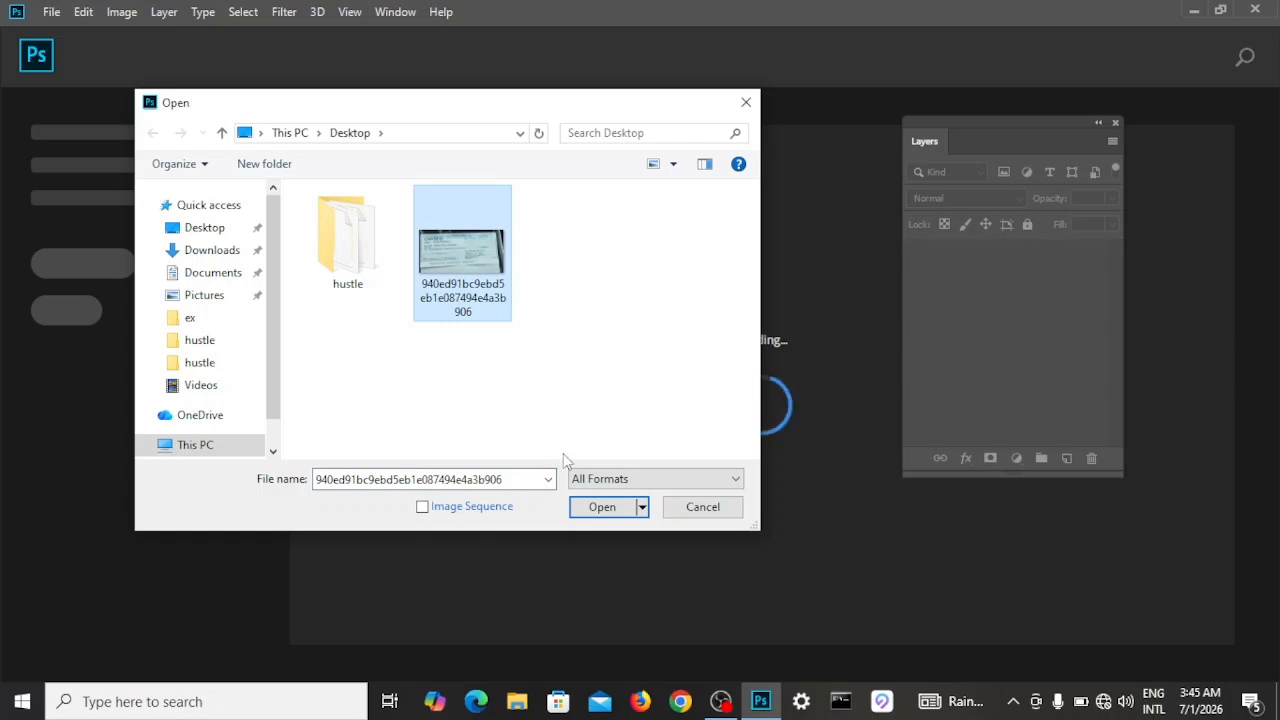
click(603, 507)
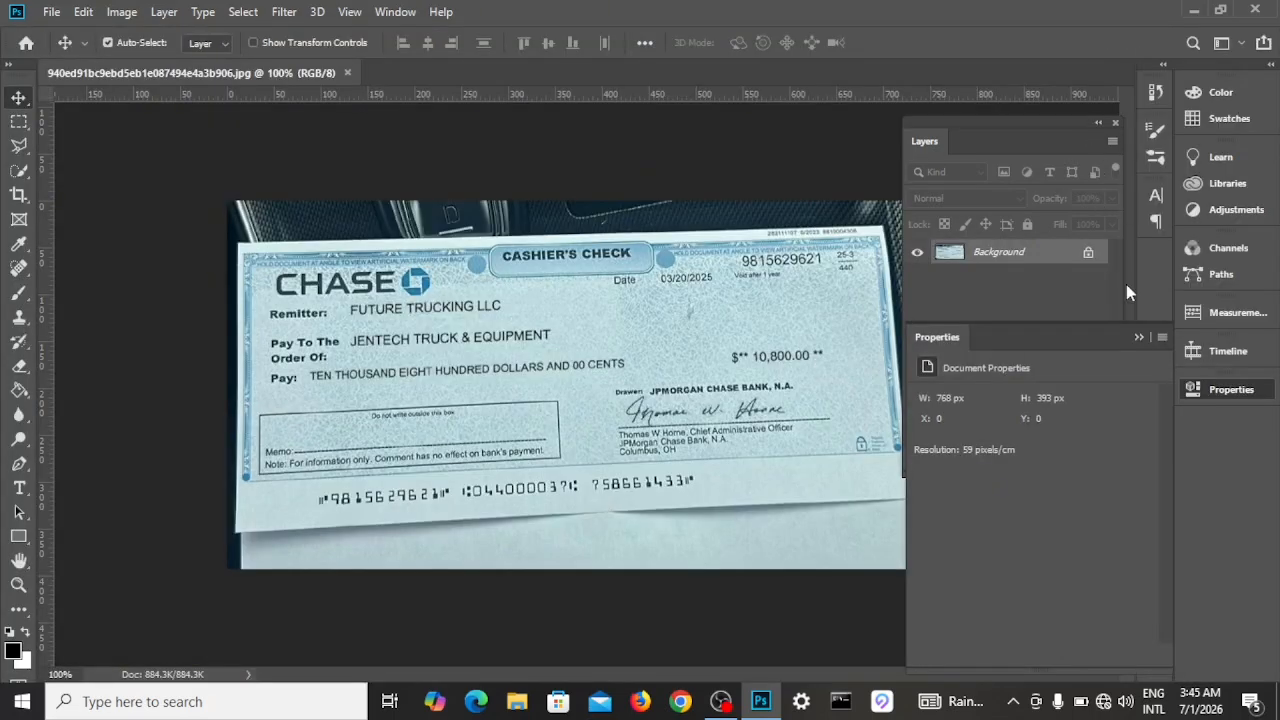
click(1139, 340)
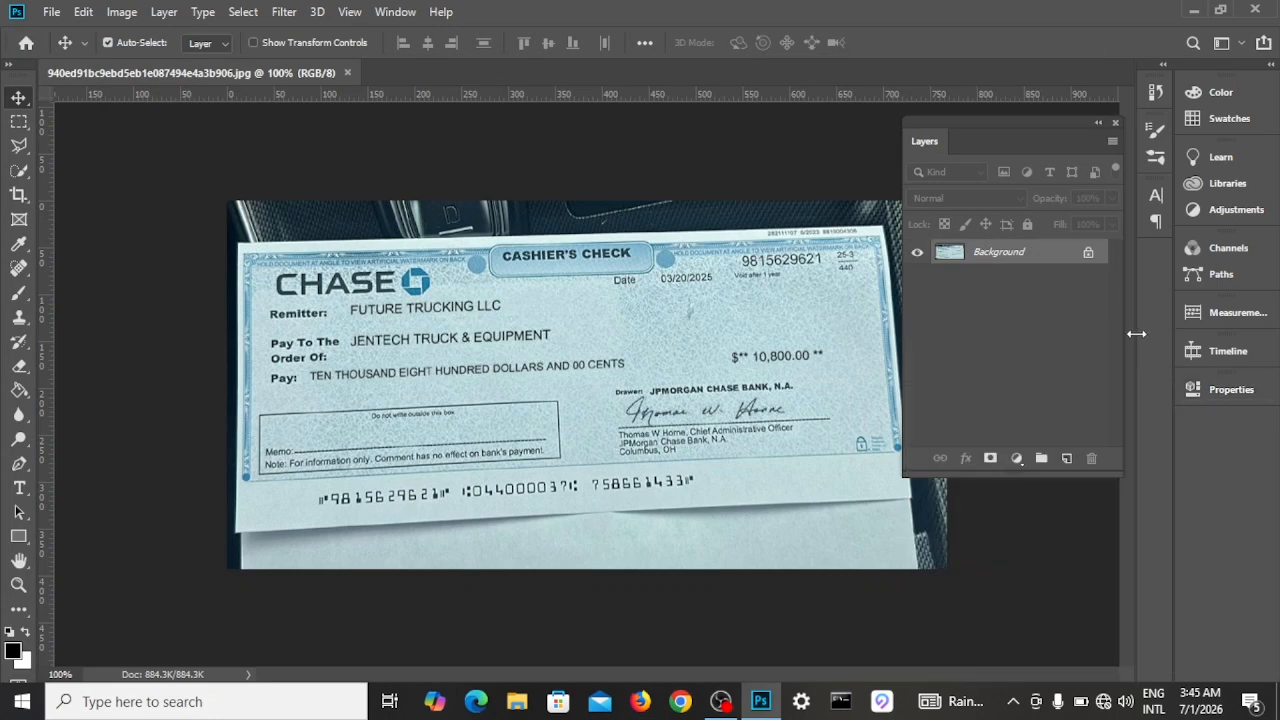
drag(1029, 122, 1043, 162)
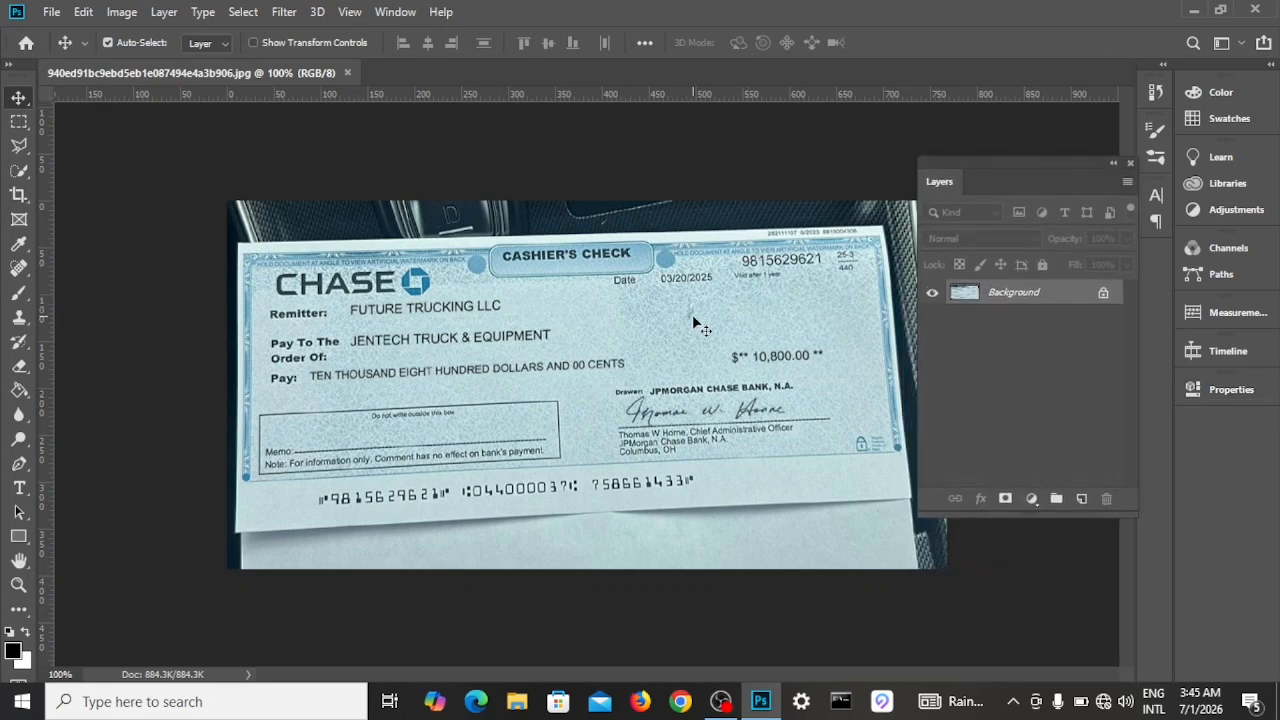
key(ctrl+plus)
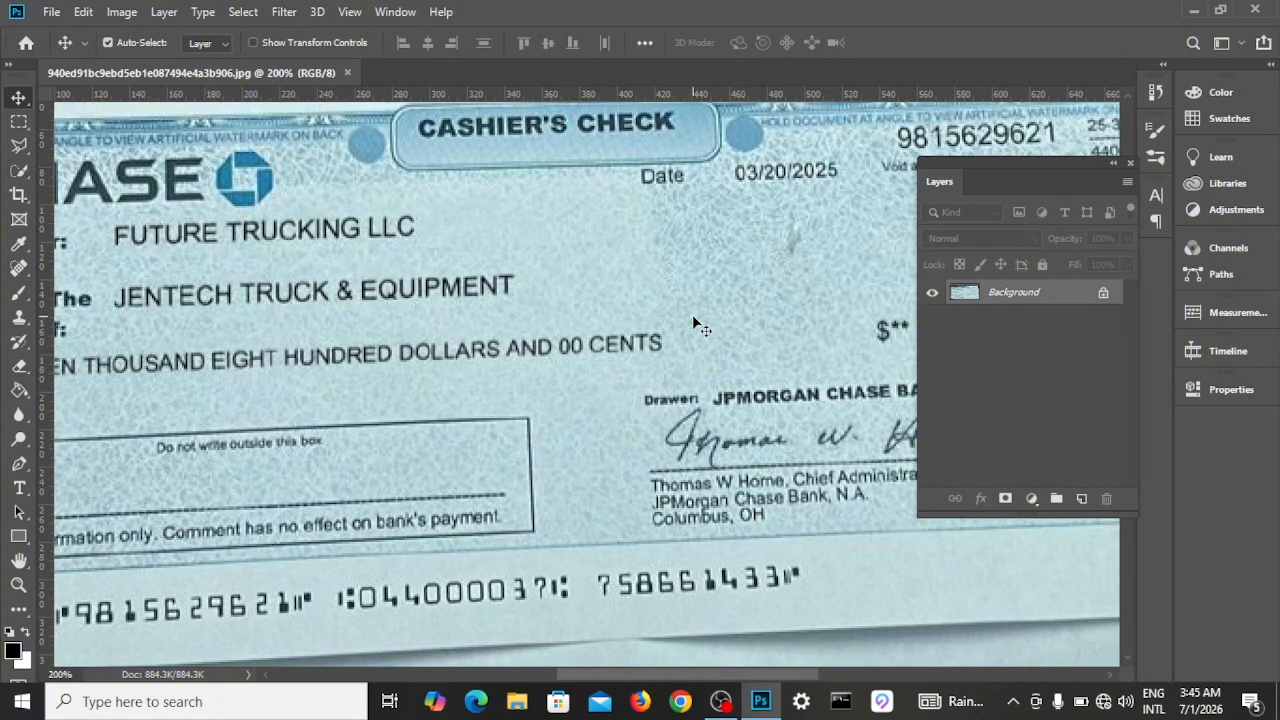
key(ctrl+minus)
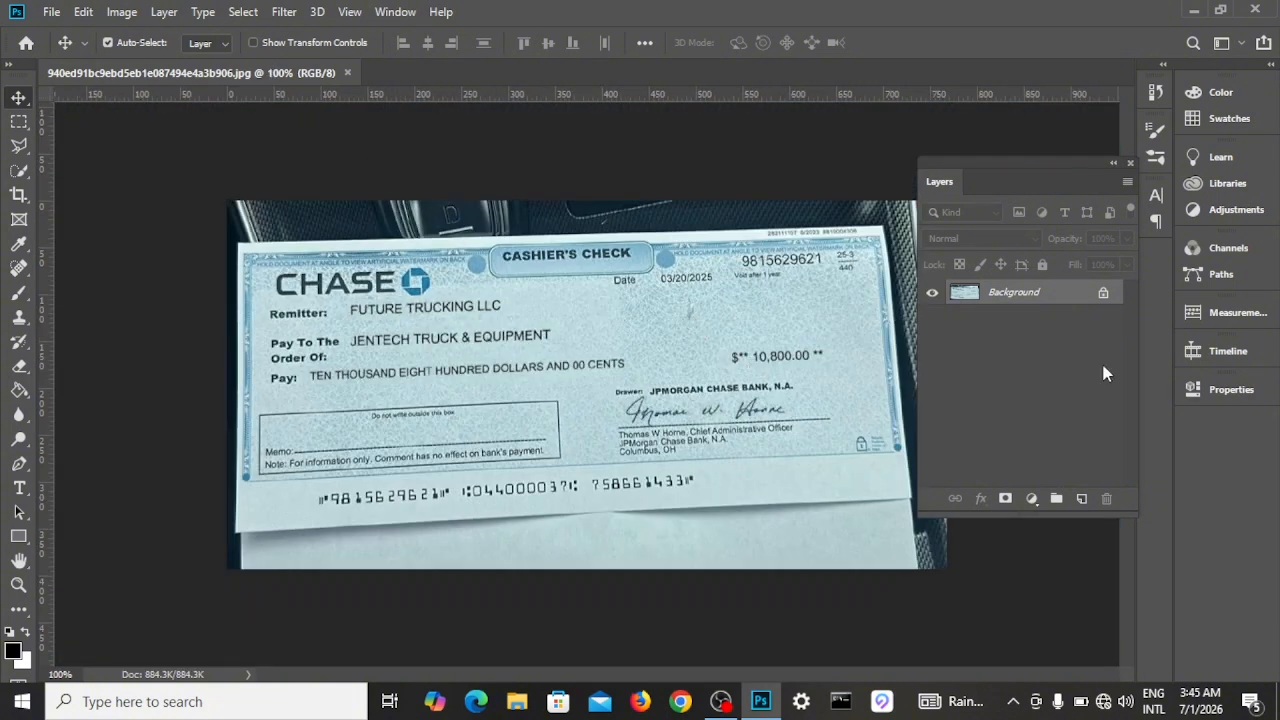
- Unlock the background layer, rotate it 1.81 degrees and shift it slightly sideways on the canvas
click(1103, 297)
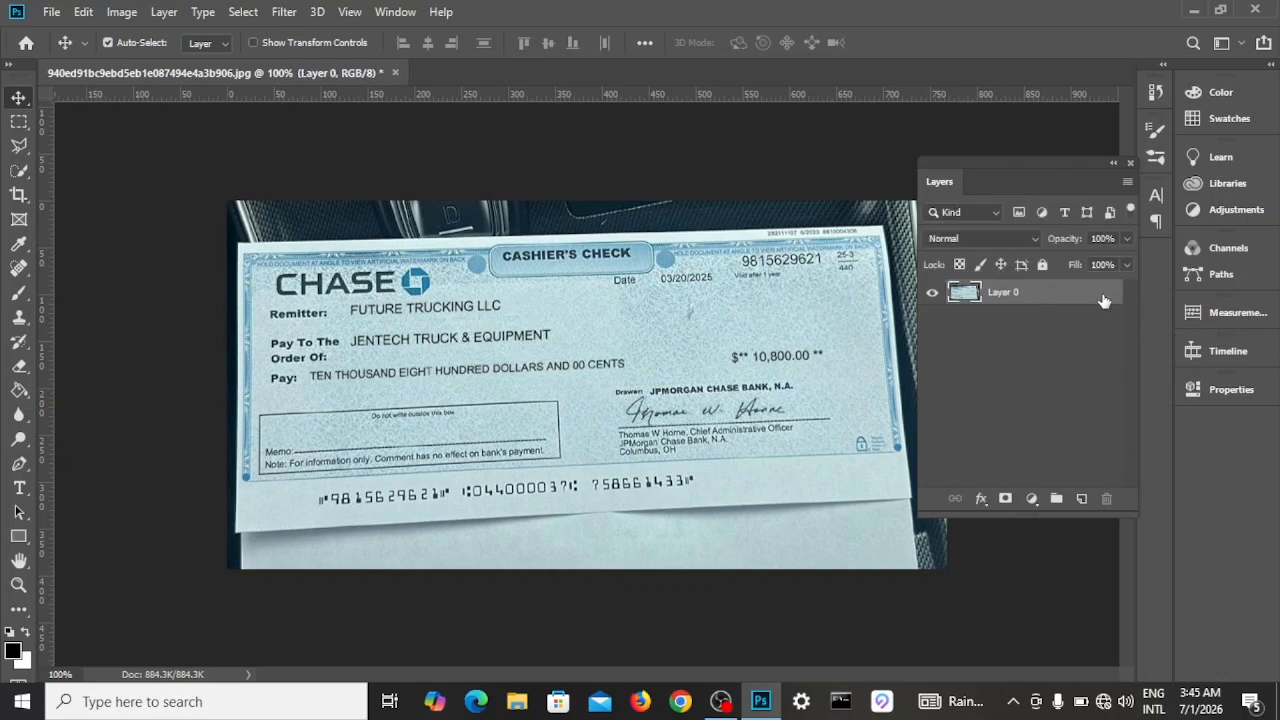
key(ctrl+t)
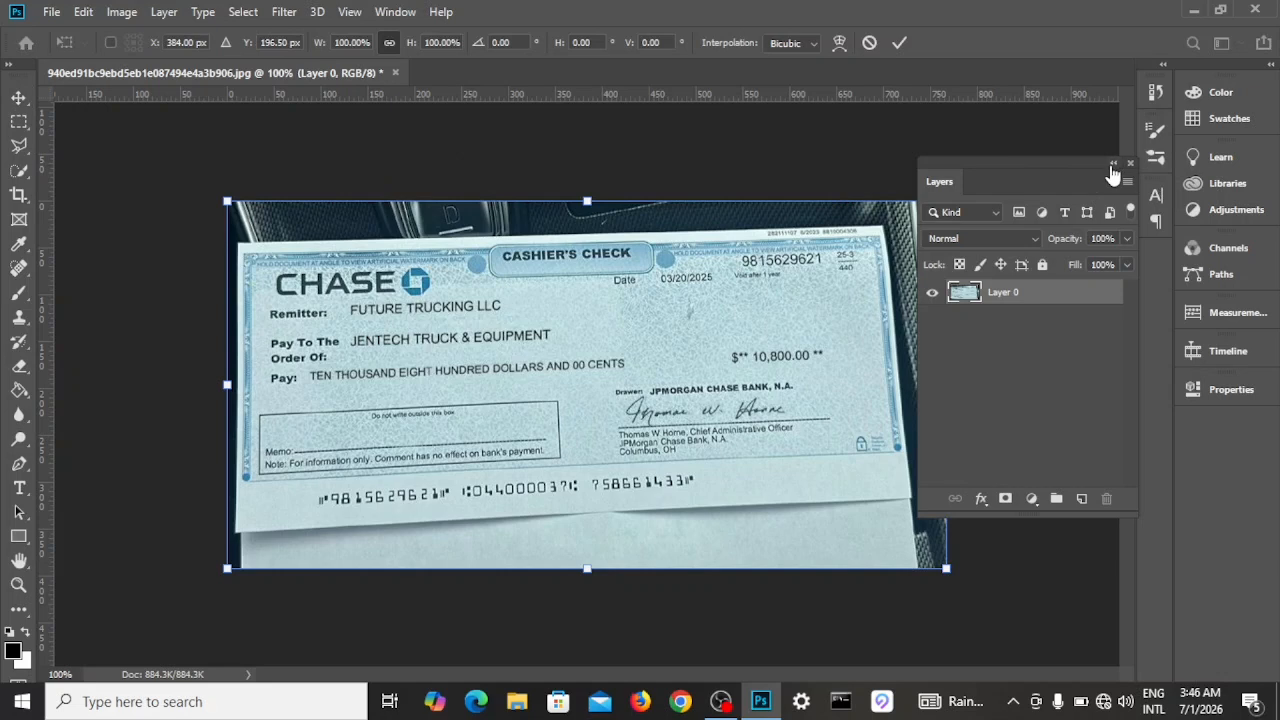
click(1113, 163)
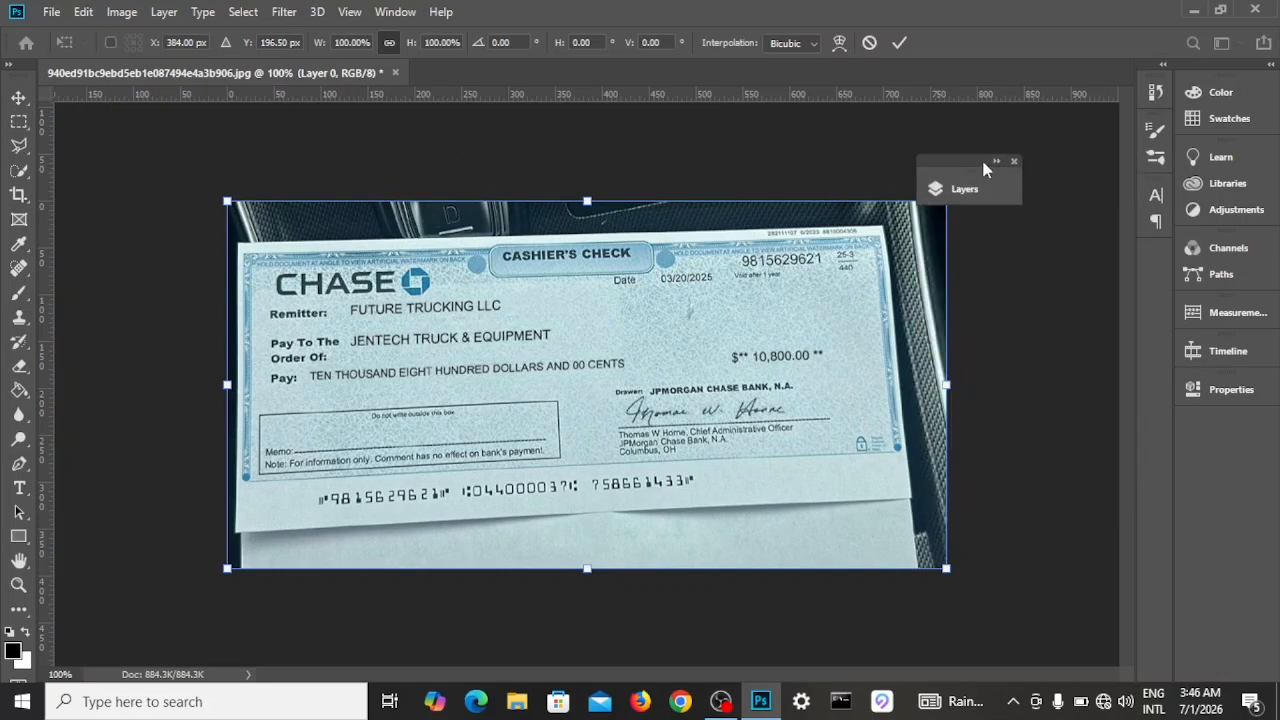
drag(986, 166, 1078, 166)
drag(966, 180, 966, 185)
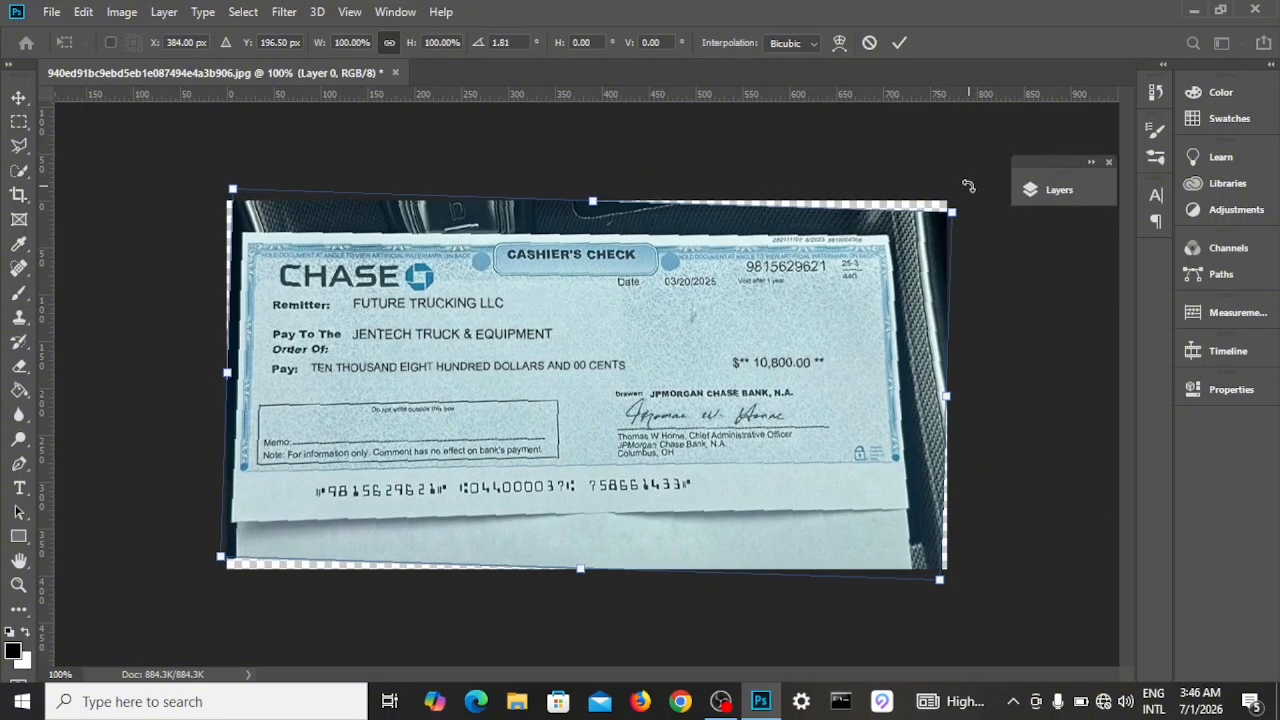
click(19, 97)
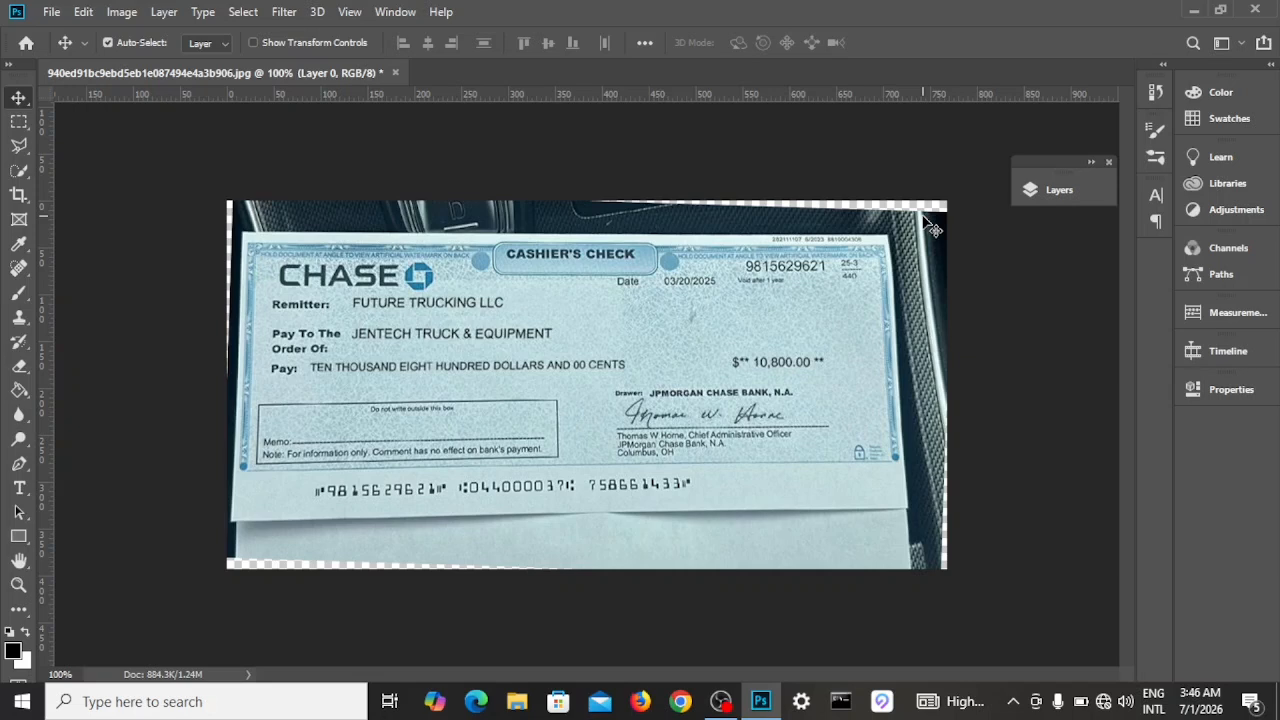
drag(878, 282, 872, 282)
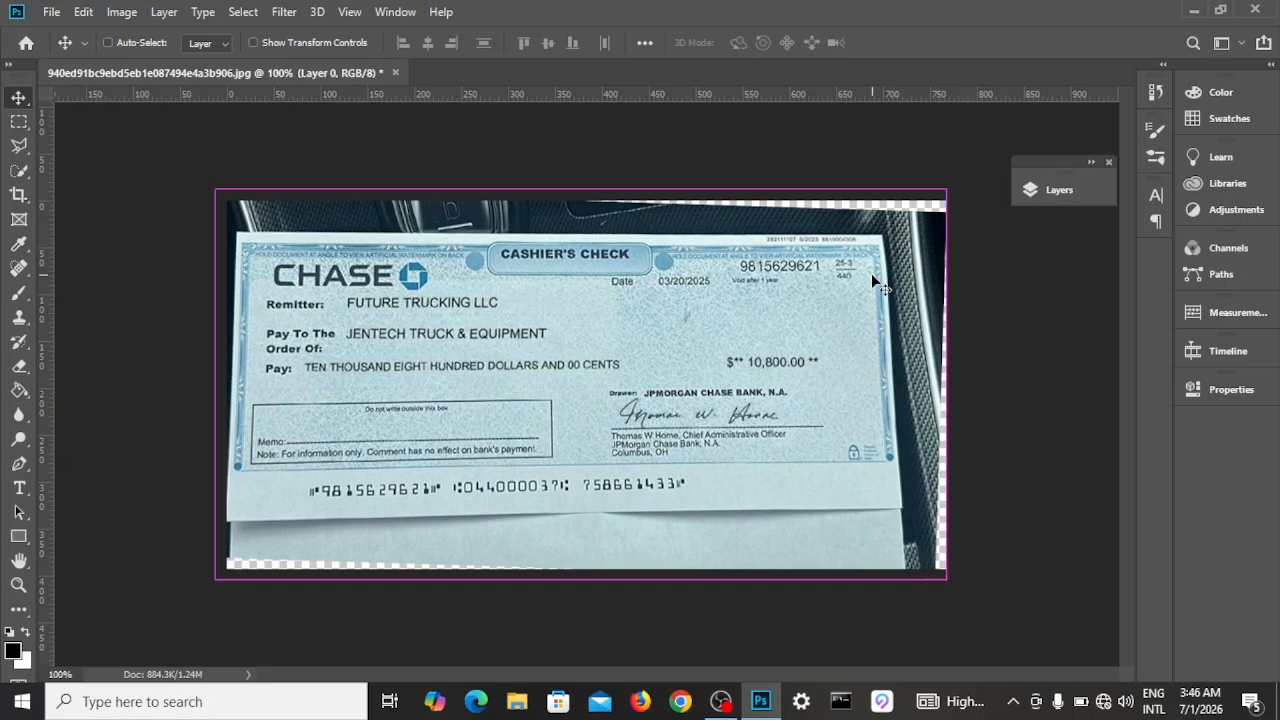
- Scale the photo layer to 106.65% and reposition it to fill the canvas
key(ctrl+t)
drag(947, 189, 986, 167)
drag(630, 295, 642, 304)
drag(227, 181, 208, 177)
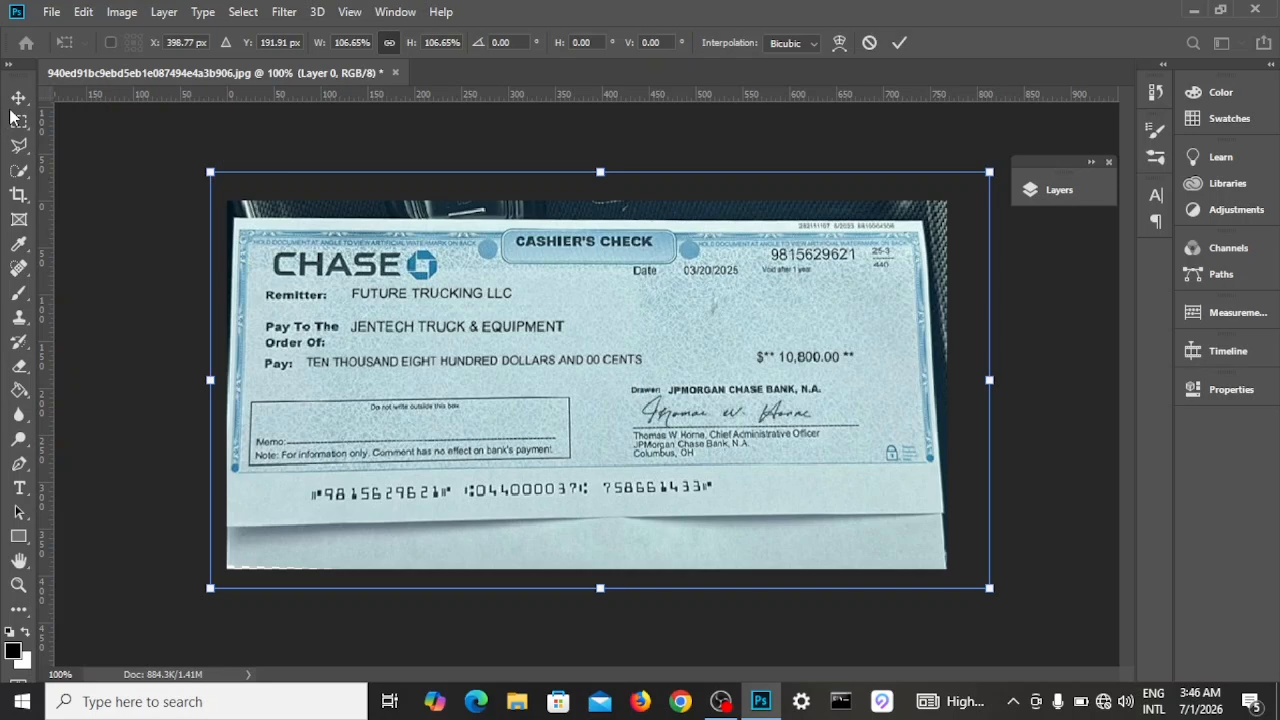
key(Return)
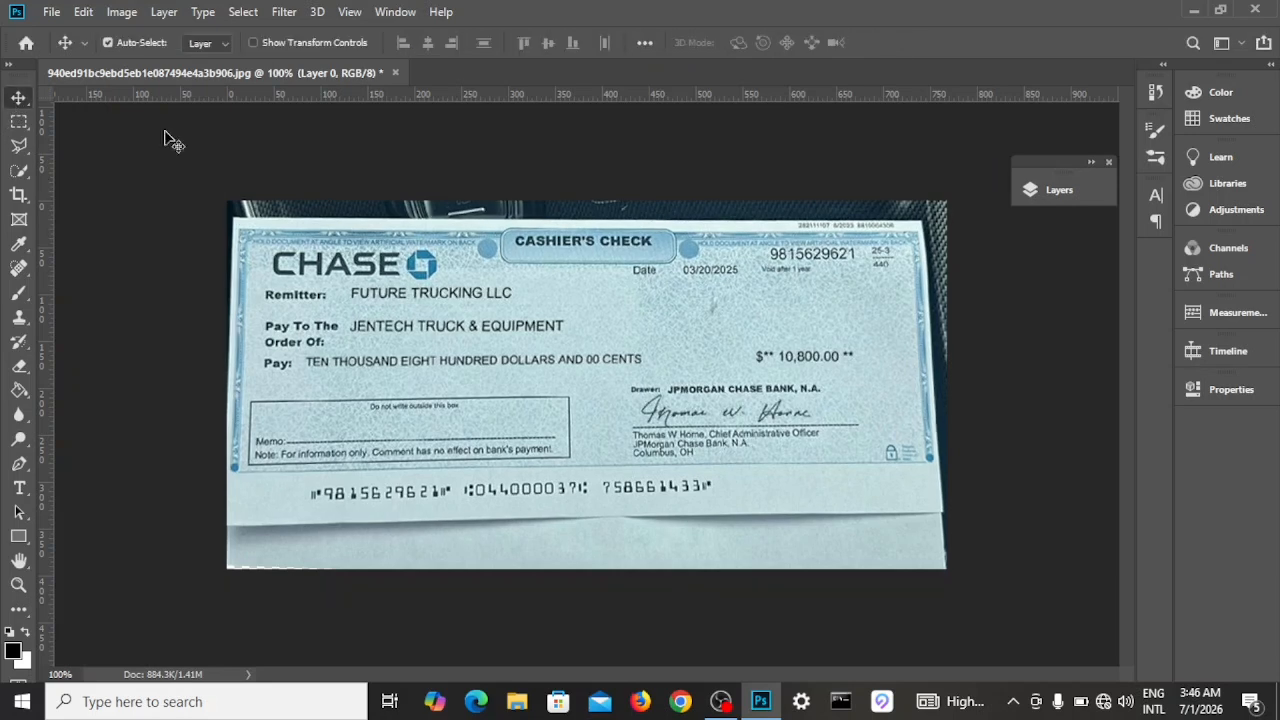
click(1062, 190)
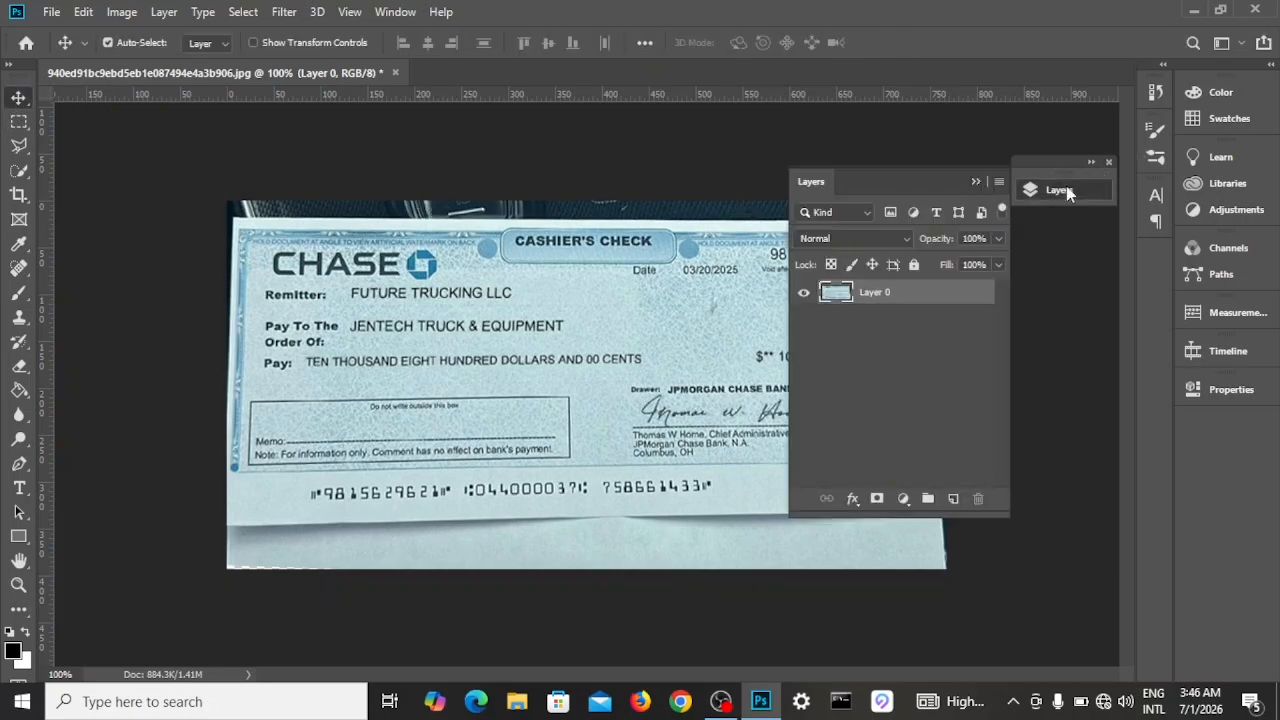
drag(915, 181, 1013, 166)
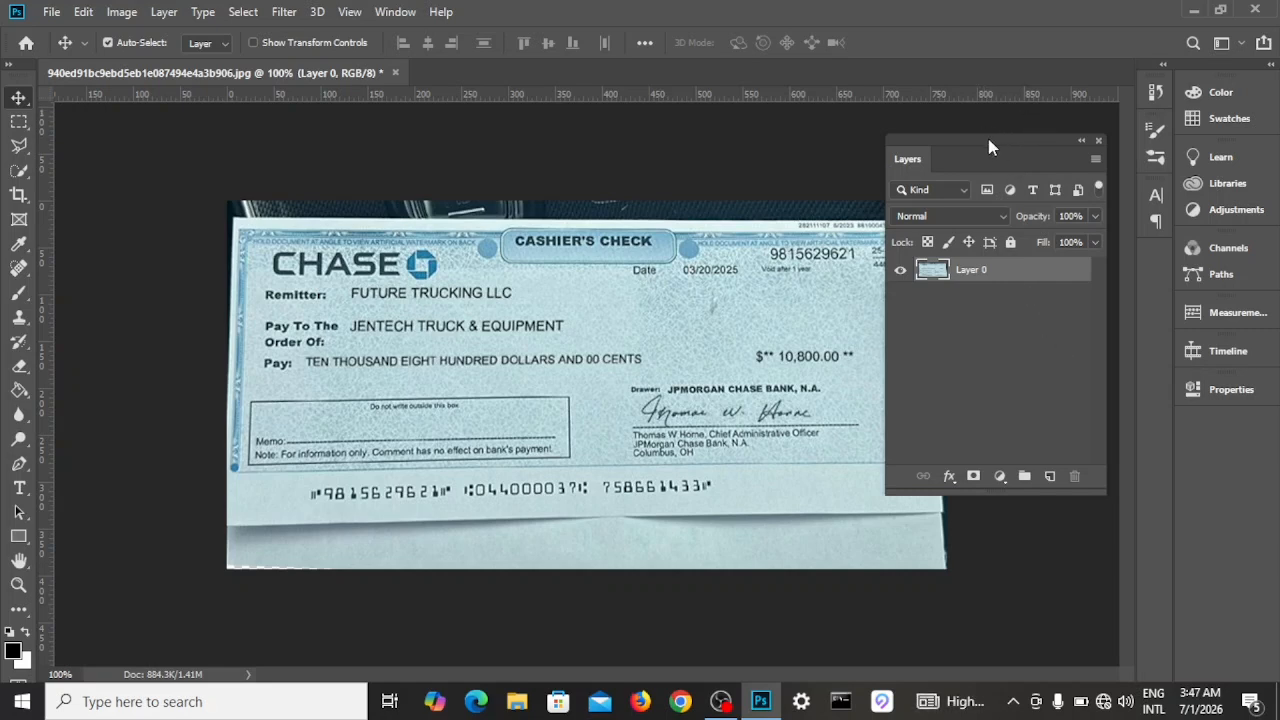
drag(990, 148, 997, 167)
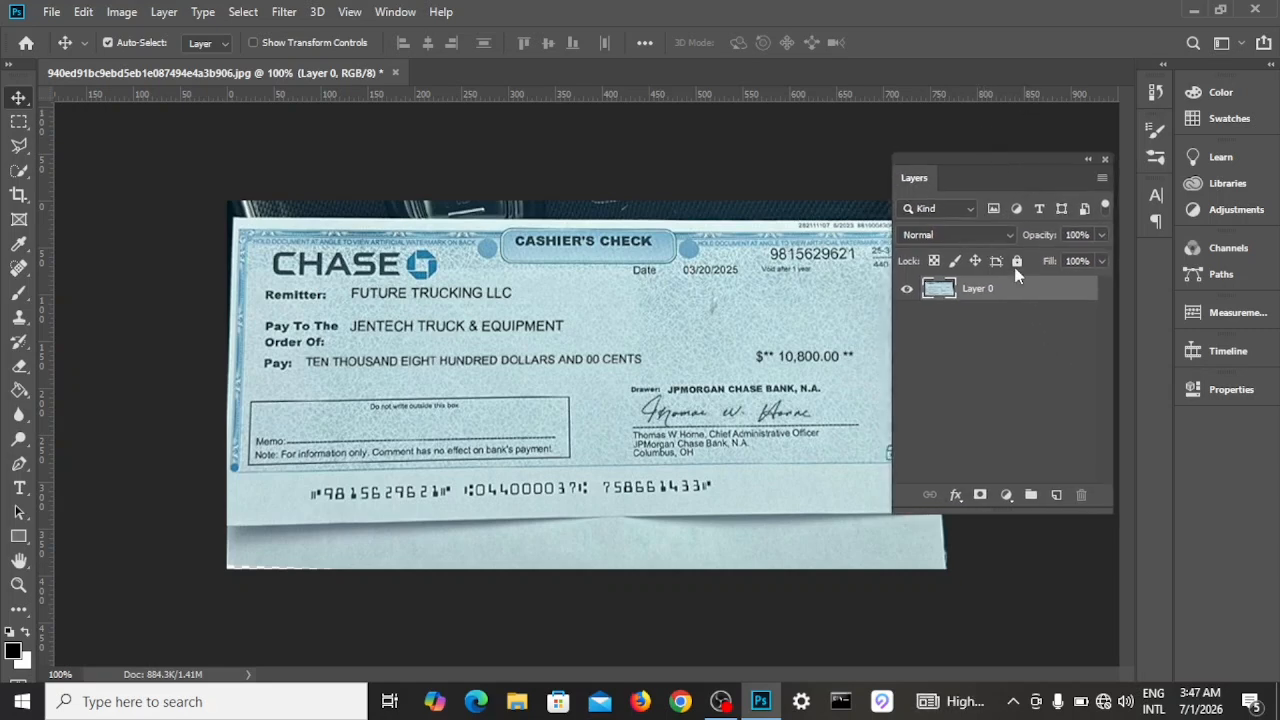
click(1056, 497)
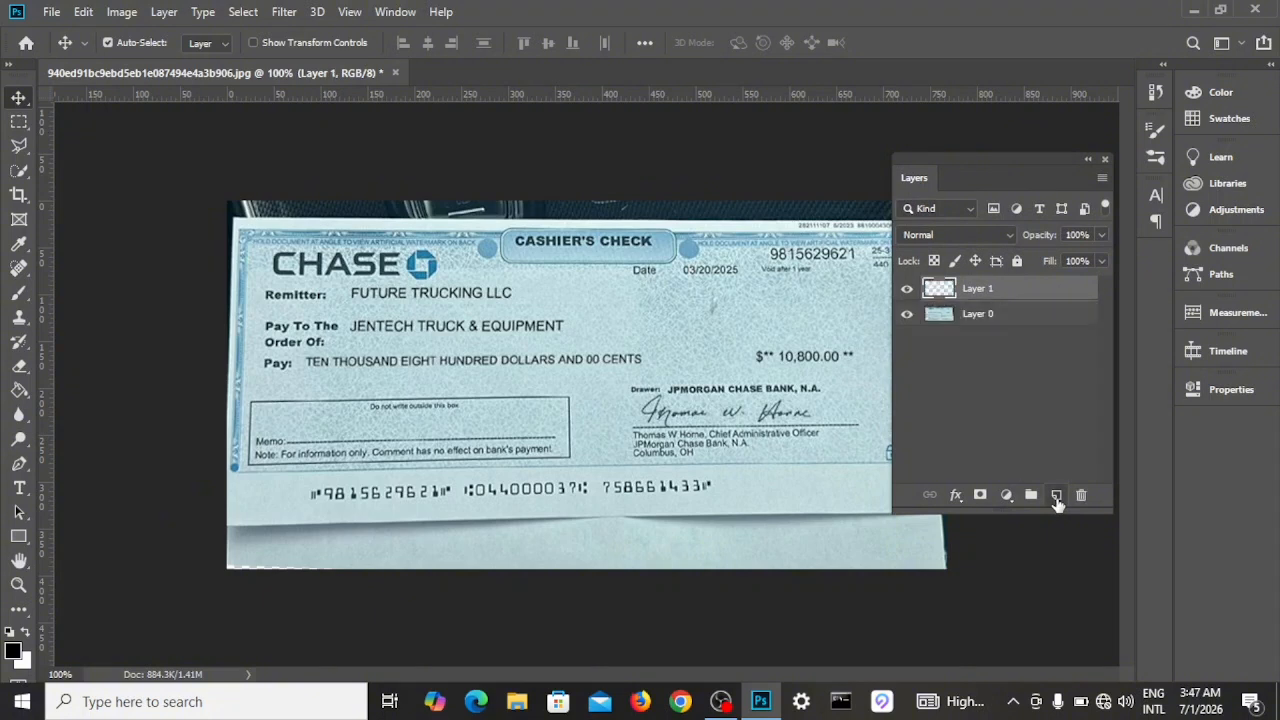
click(985, 316)
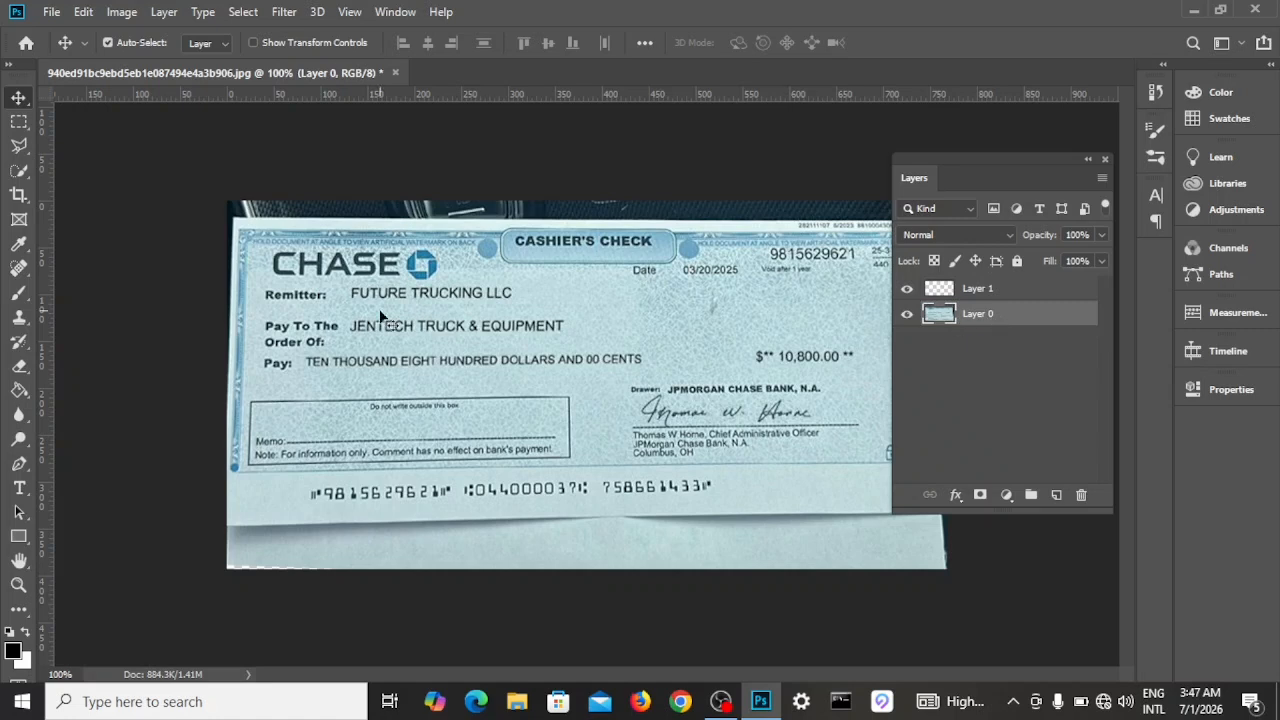
key(ctrl+plus)
drag(620, 668, 594, 670)
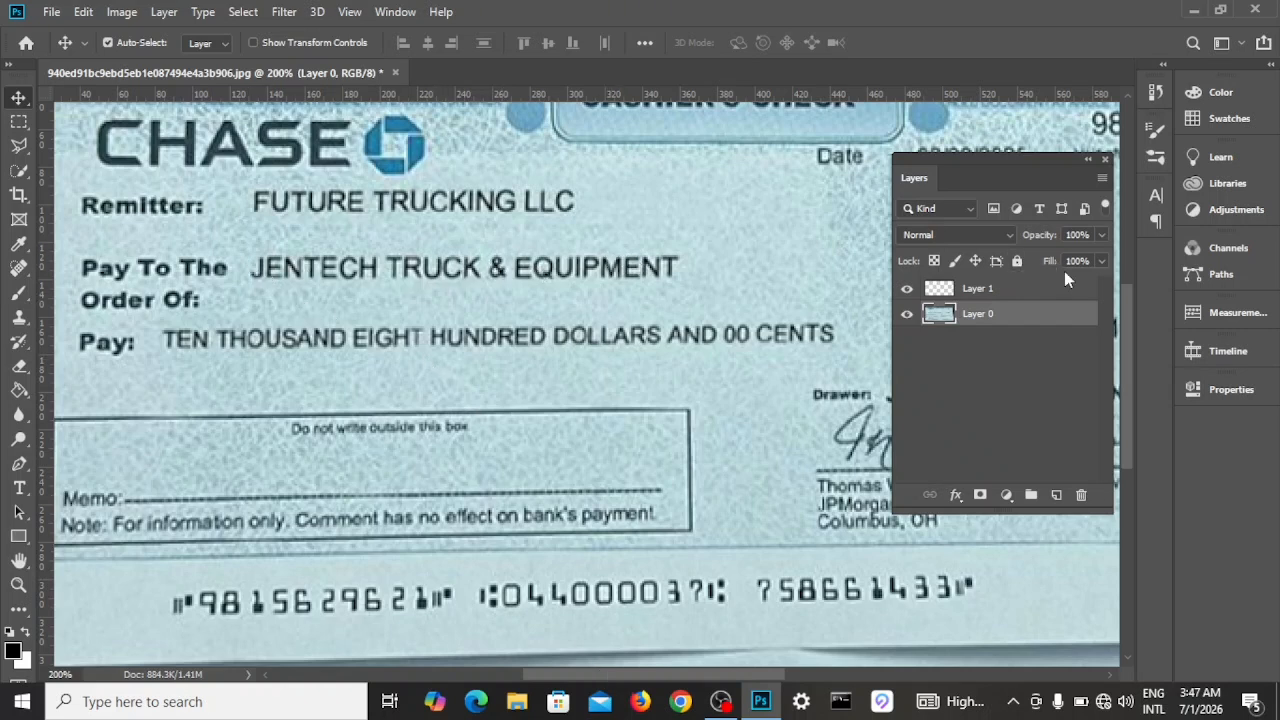
drag(1128, 330, 1127, 309)
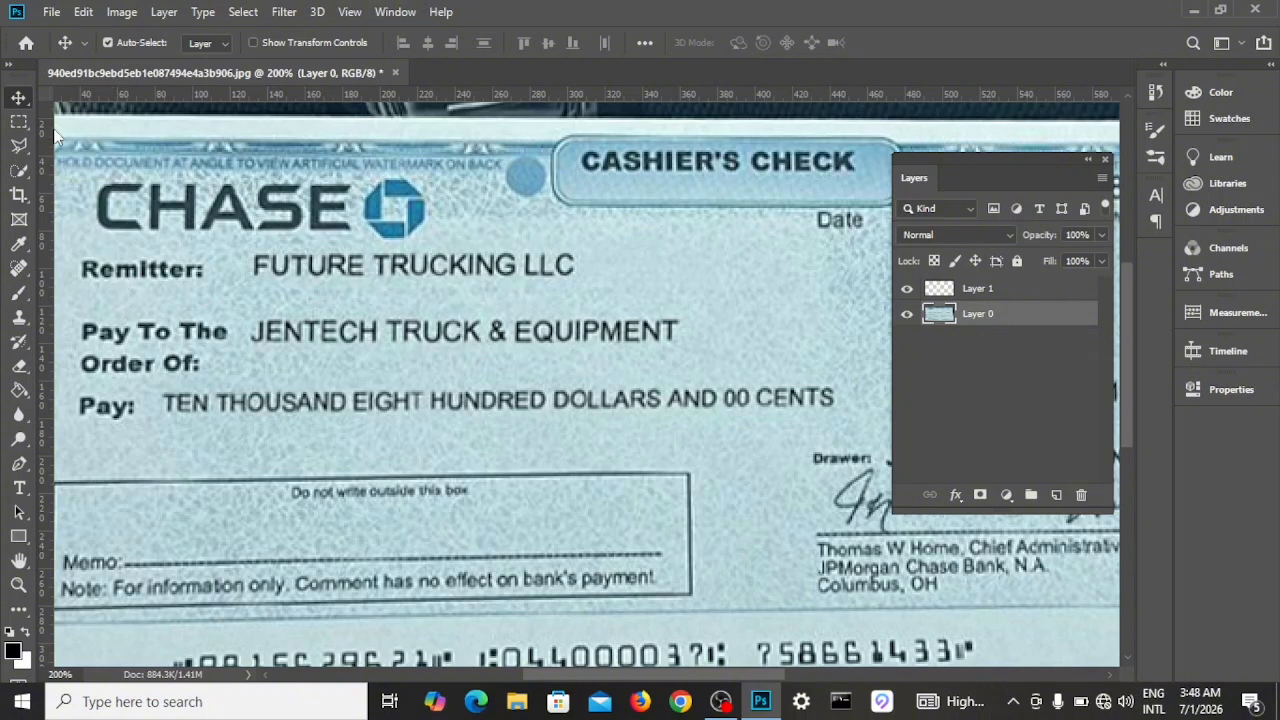
drag(25, 130, 98, 130)
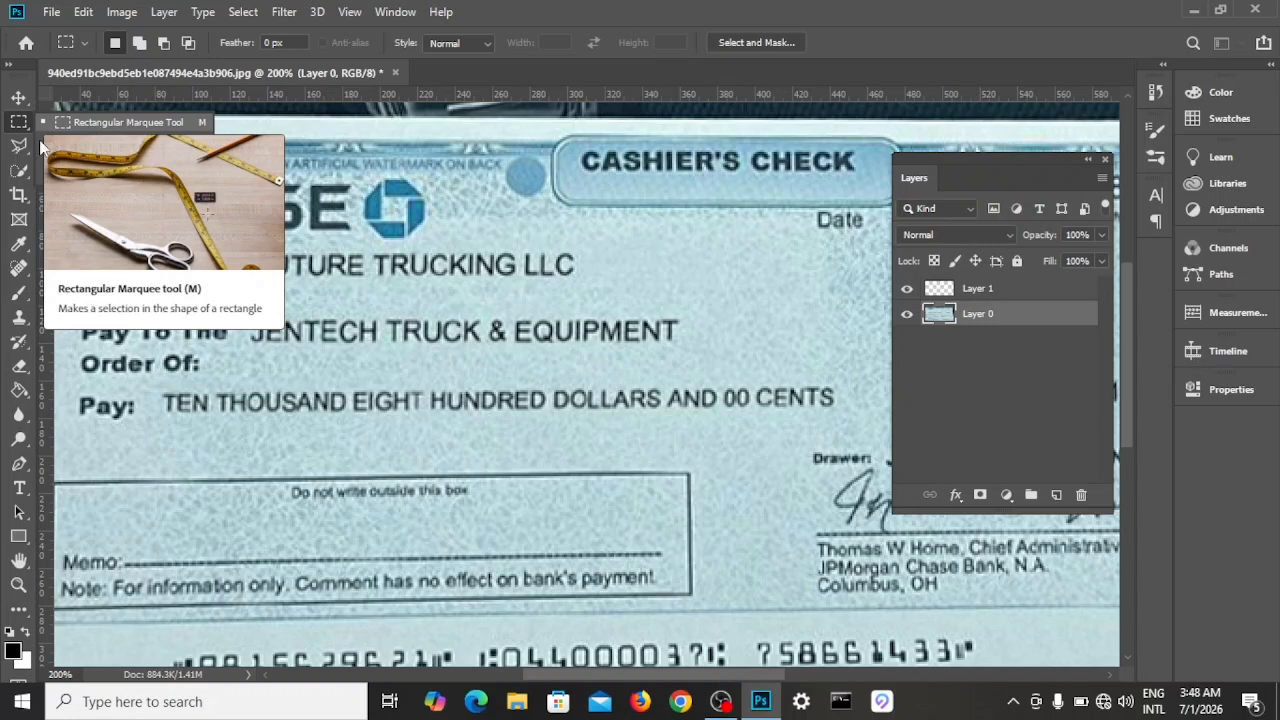
drag(25, 157, 25, 158)
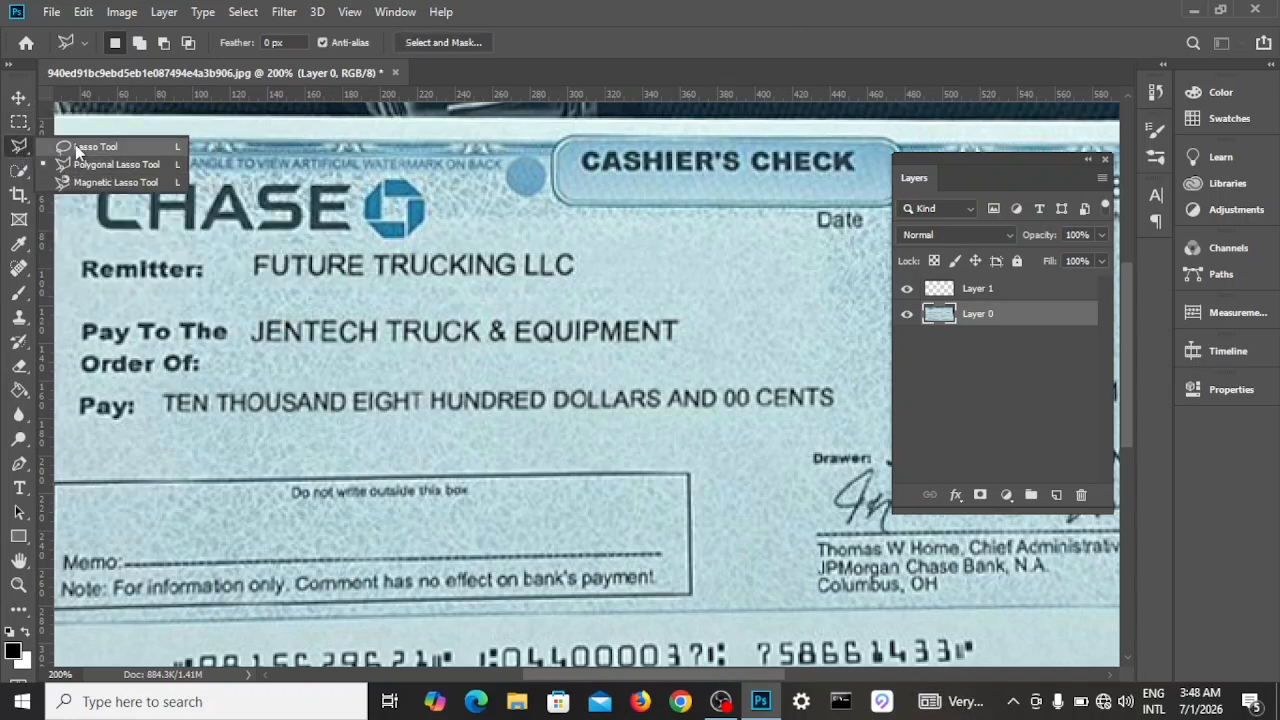
click(20, 122)
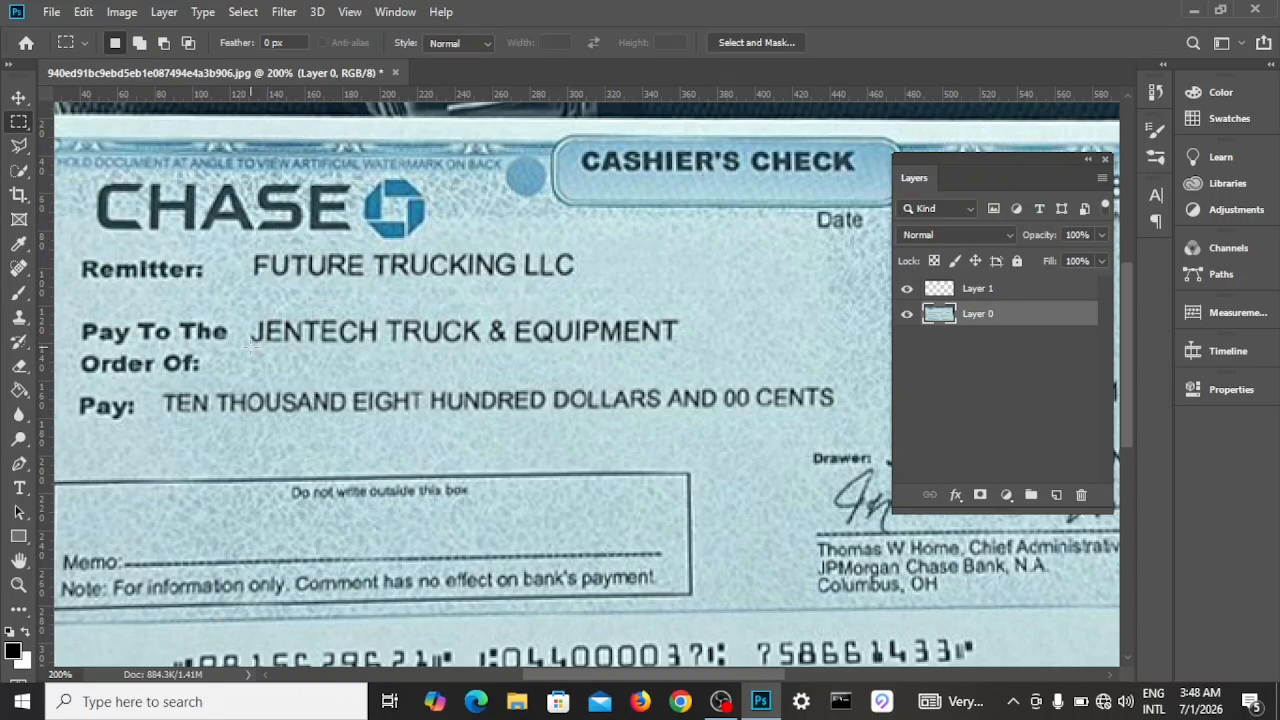
drag(249, 352, 687, 373)
click(998, 289)
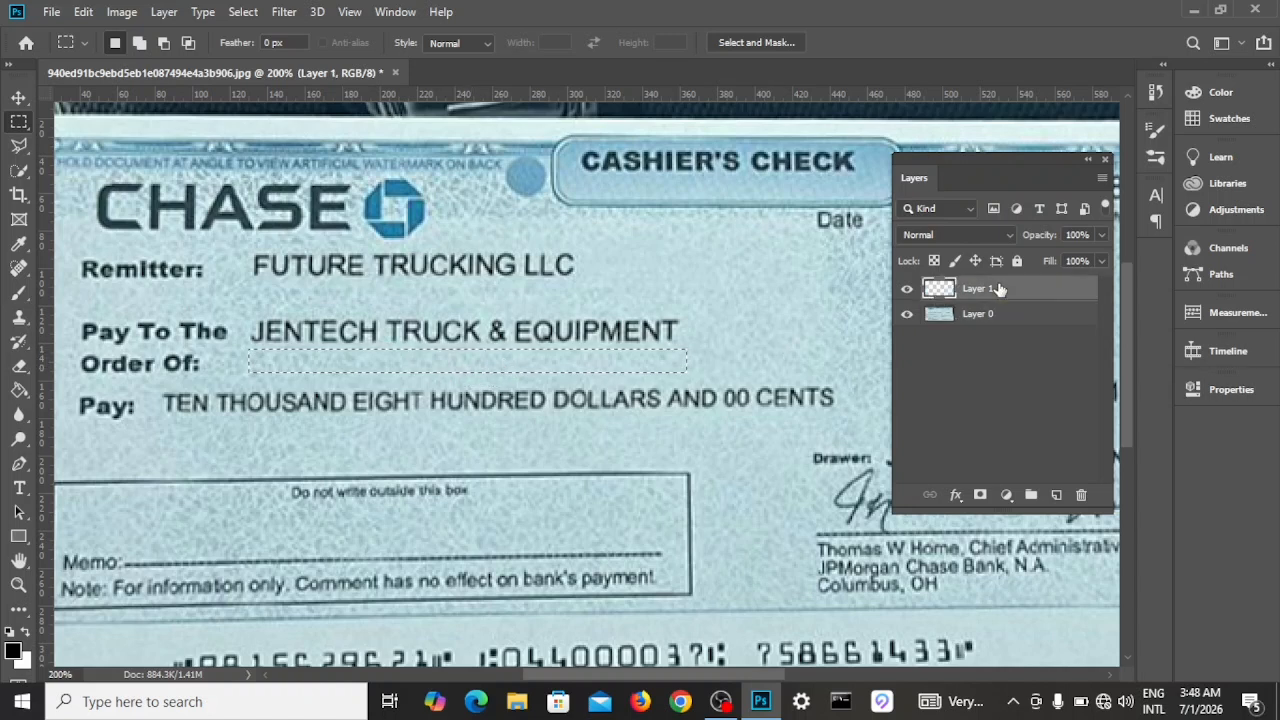
key(ctrl+d)
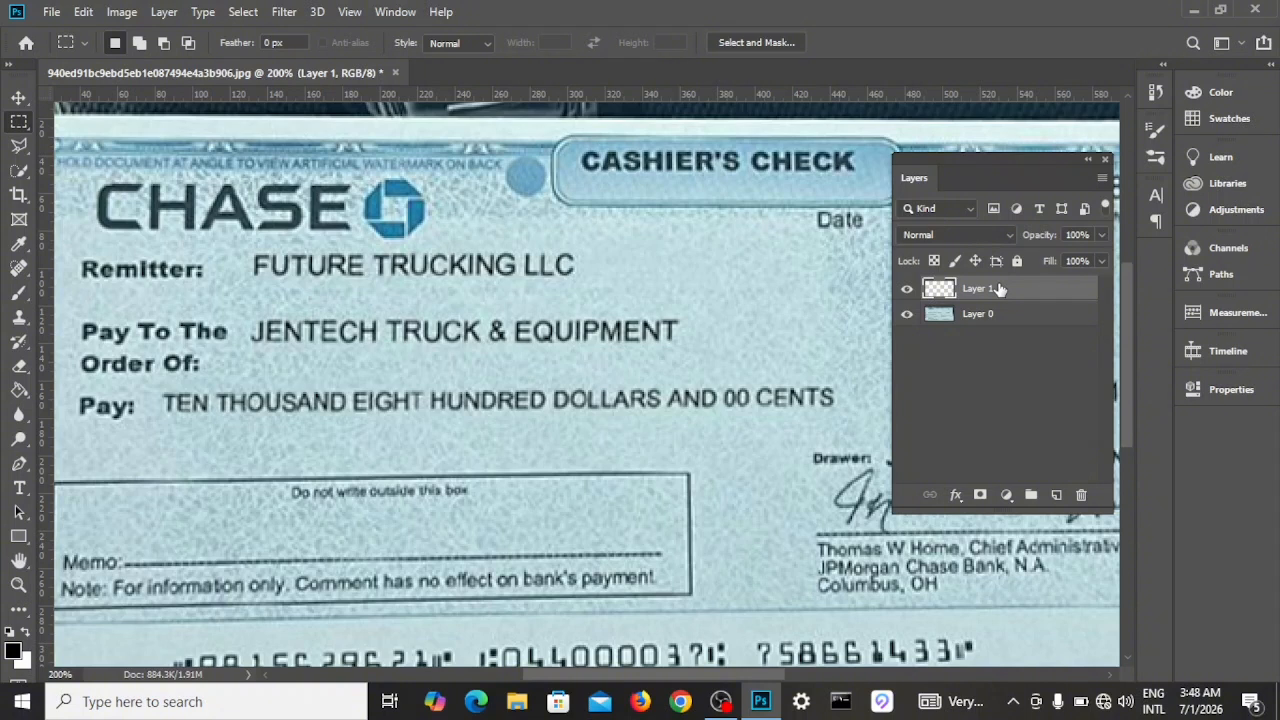
key(ctrl+t)
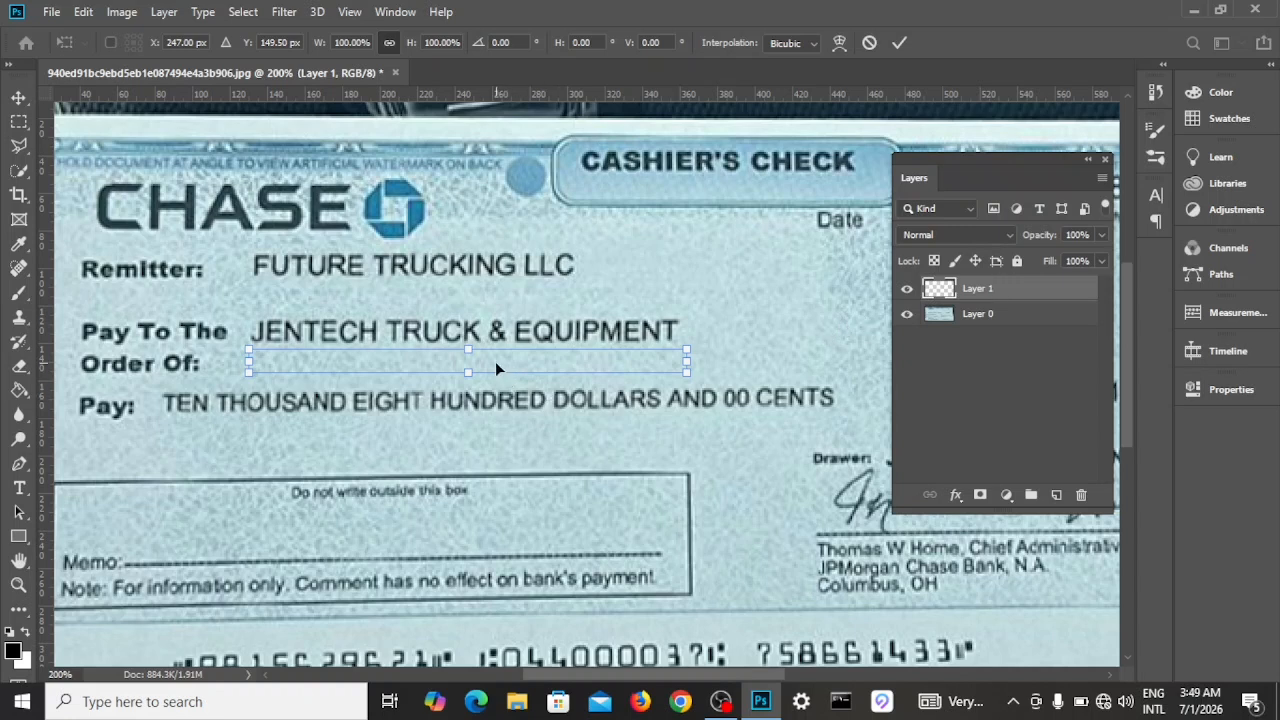
drag(497, 368, 494, 332)
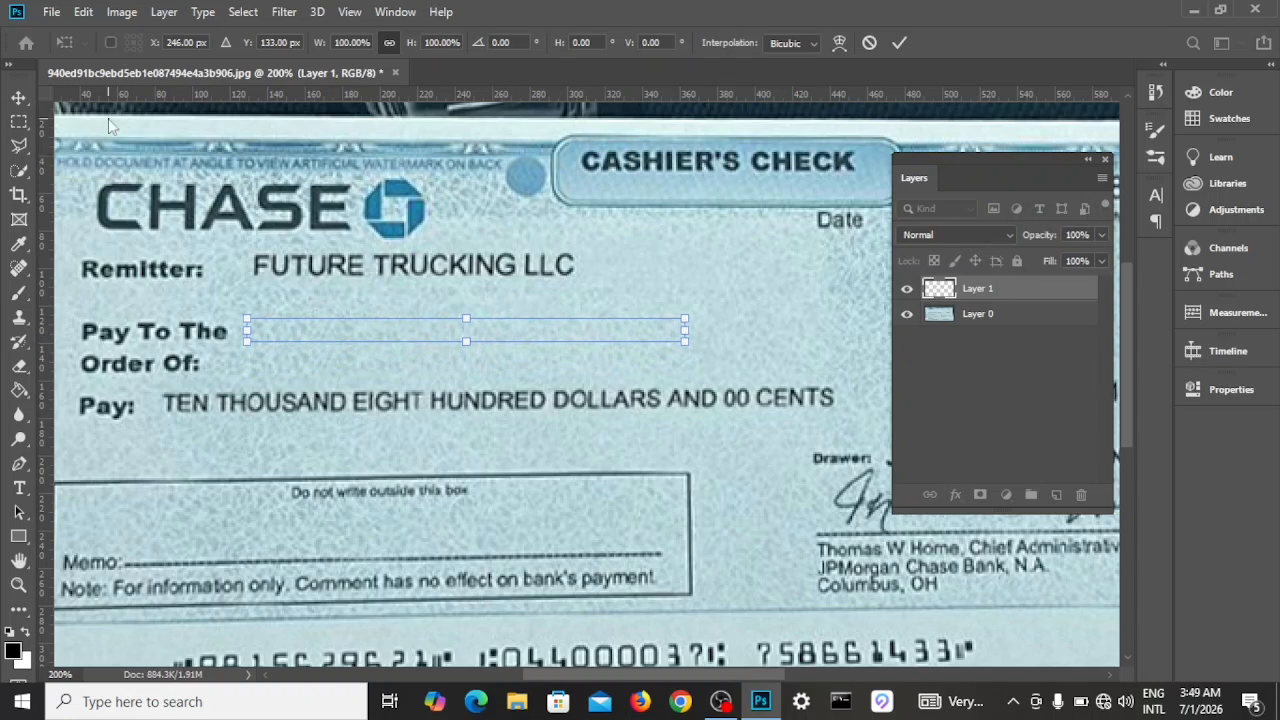
click(14, 98)
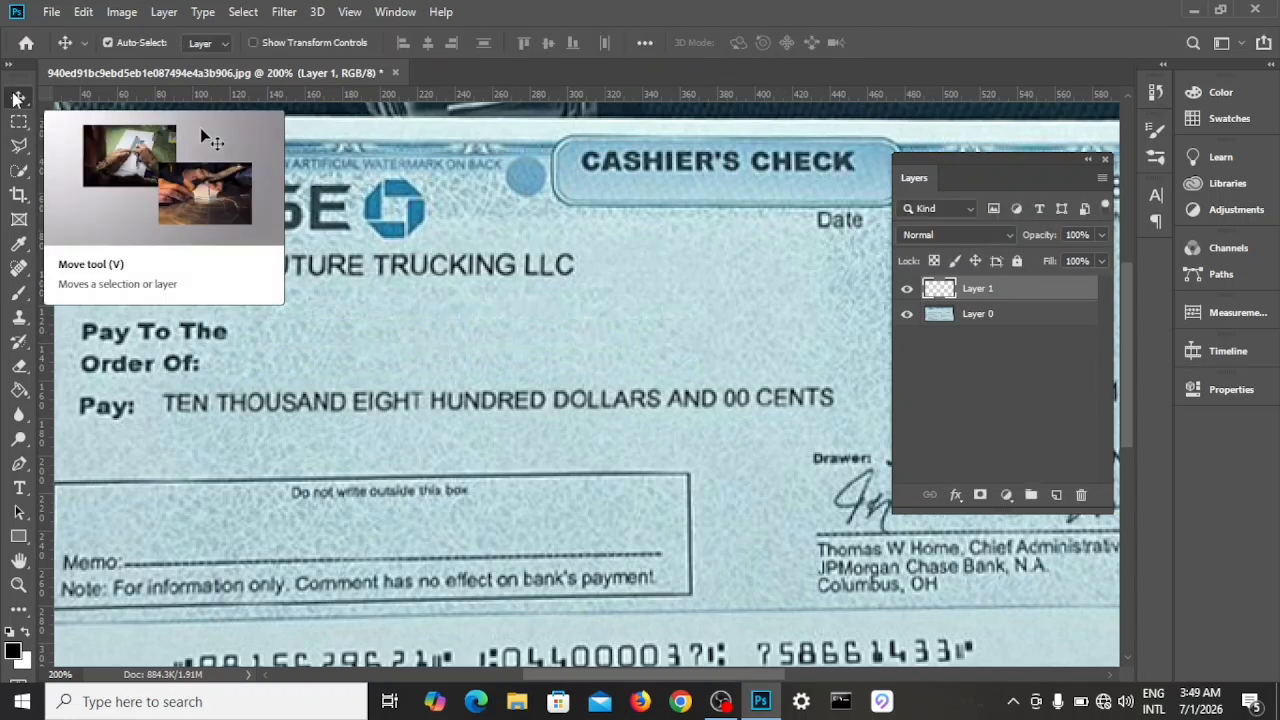
double_click(983, 289)
text(payee cover)
key(Return)
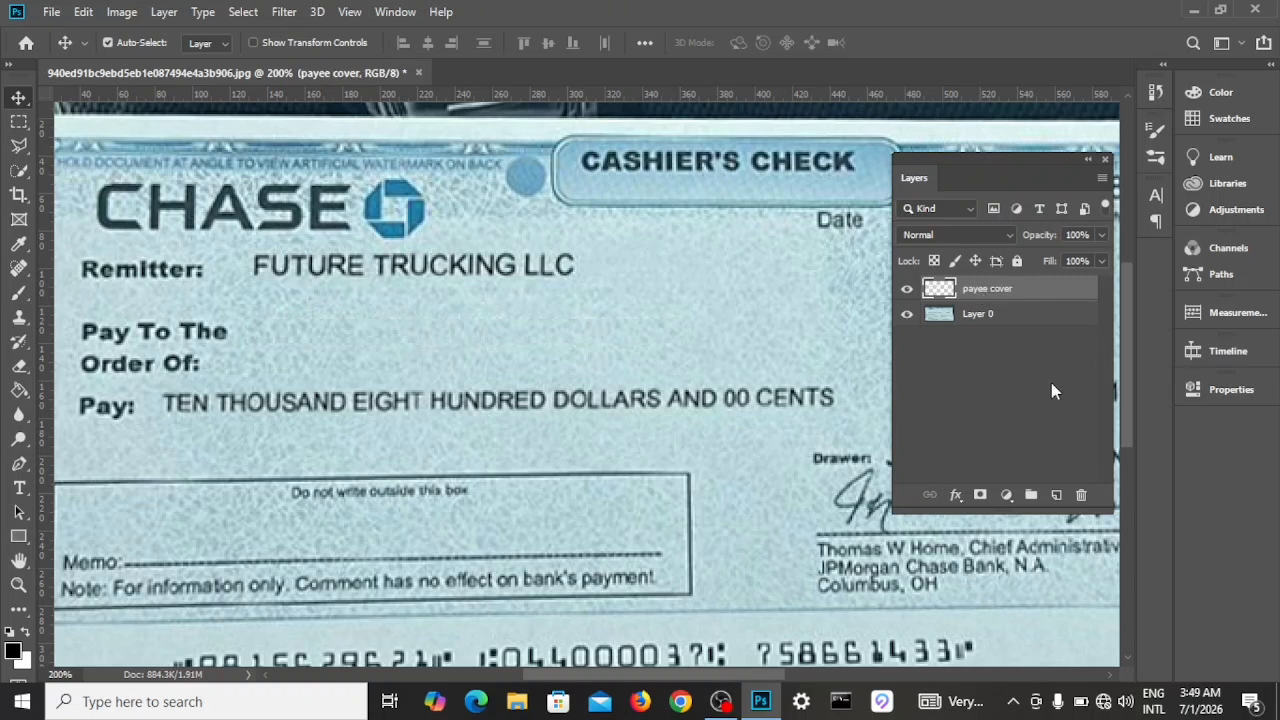
drag(567, 673, 677, 690)
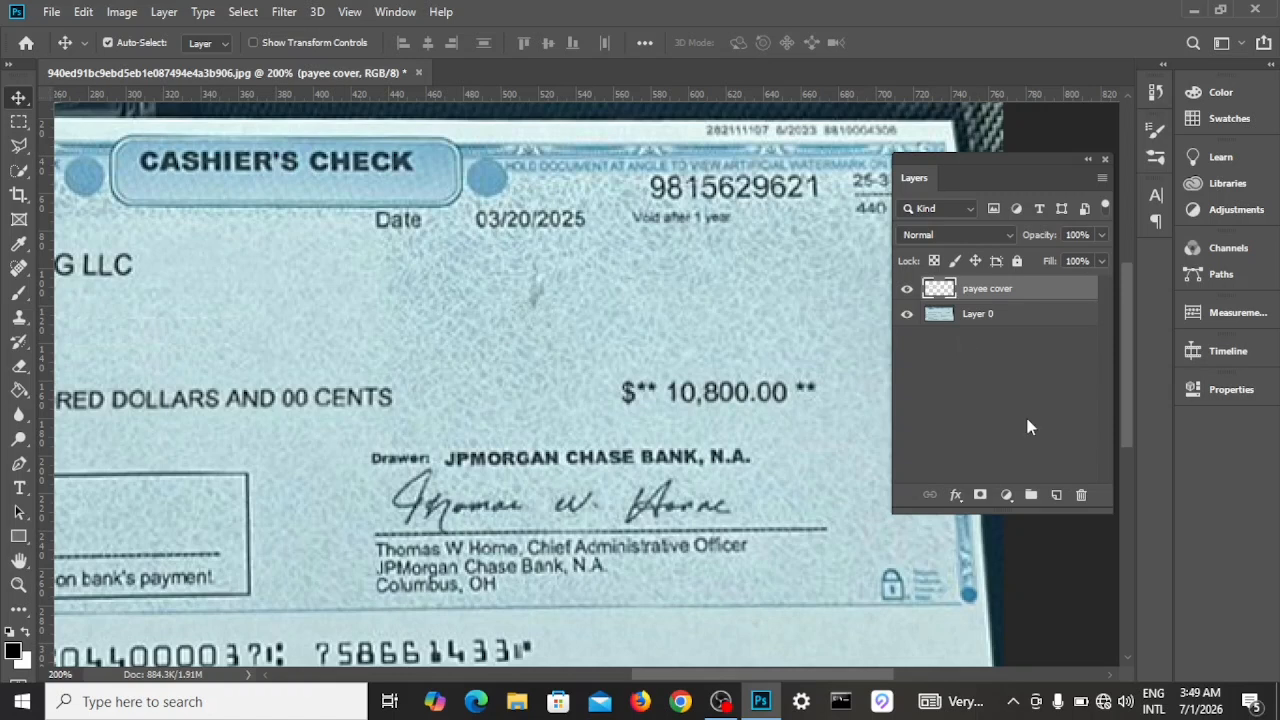
click(1057, 497)
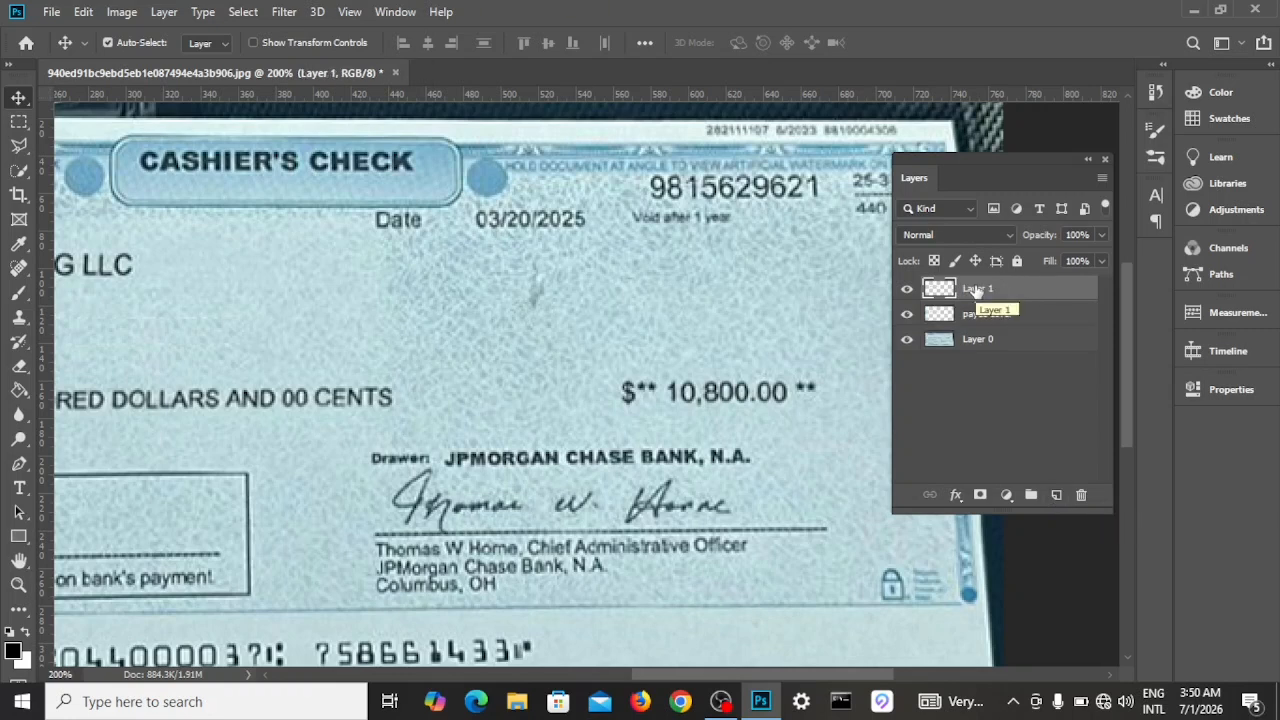
click(988, 343)
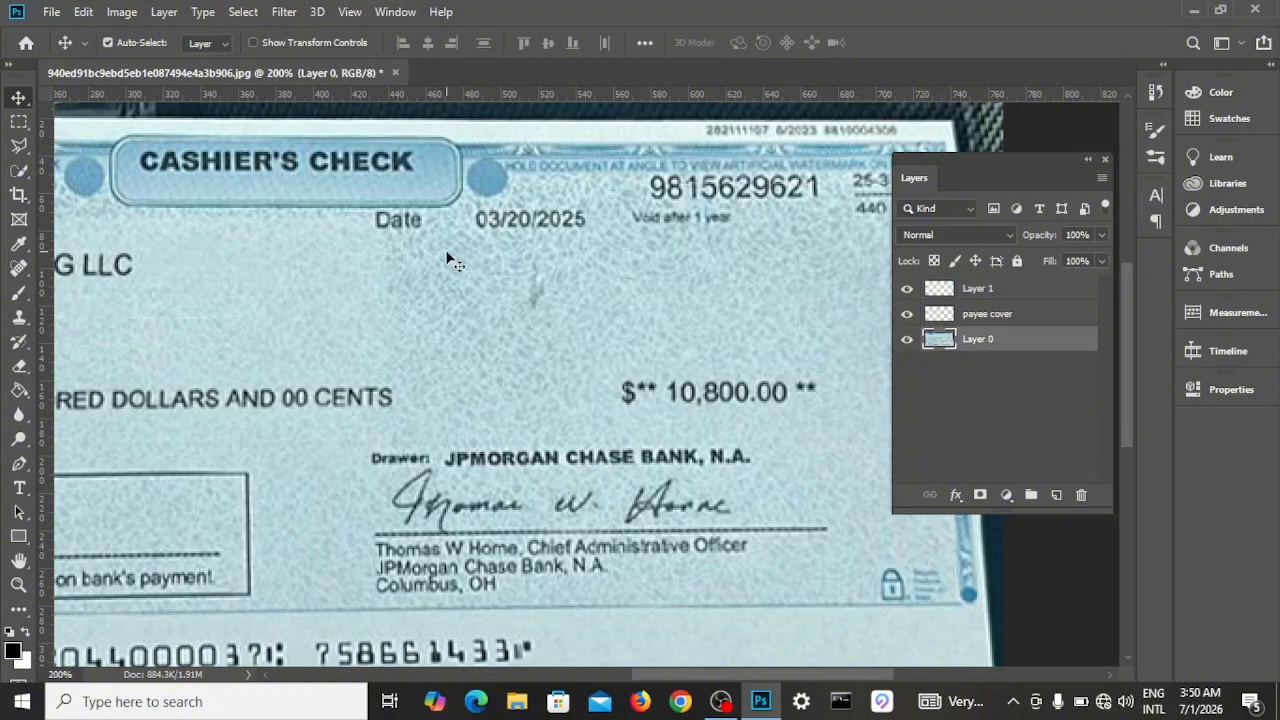
click(18, 122)
click(18, 122)
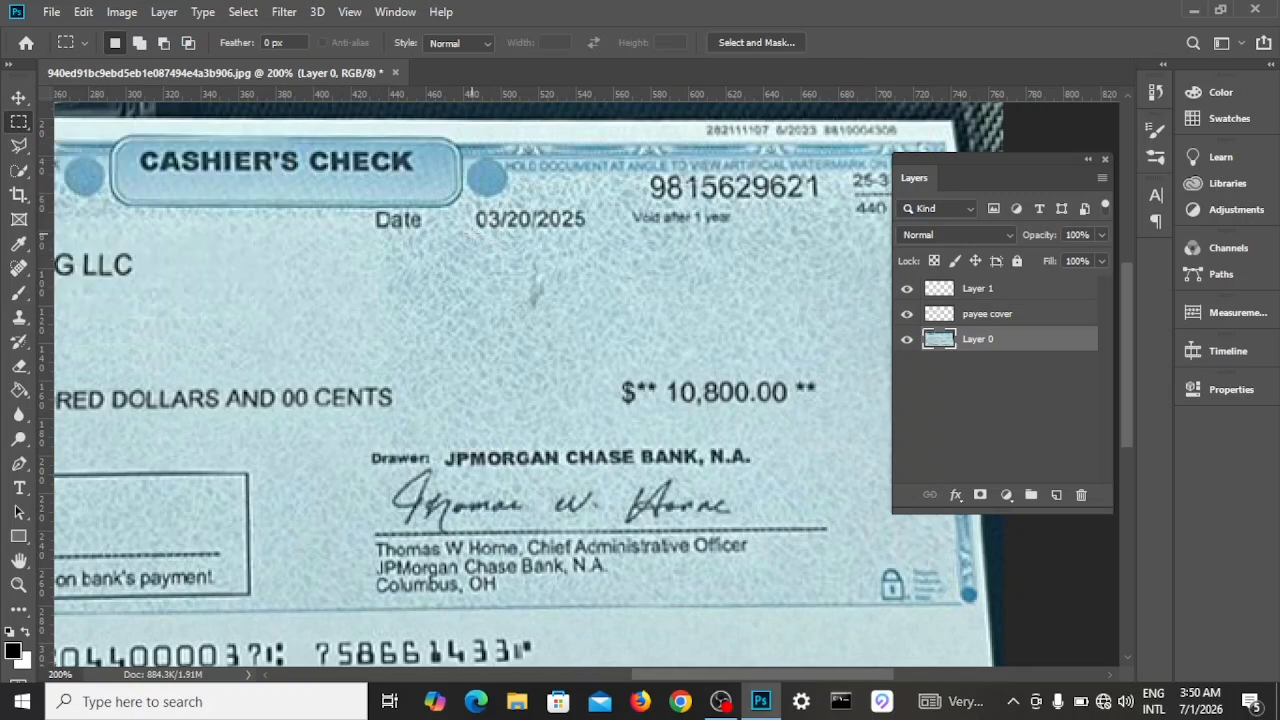
drag(472, 236, 589, 251)
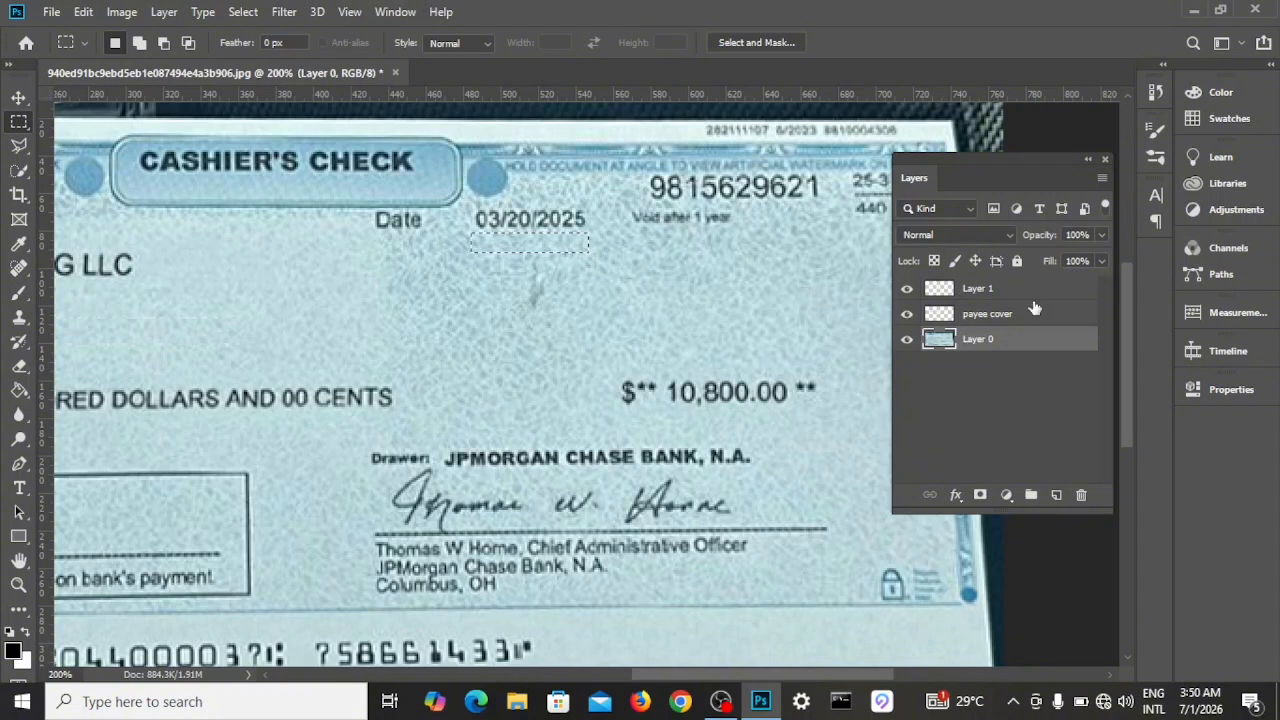
click(985, 293)
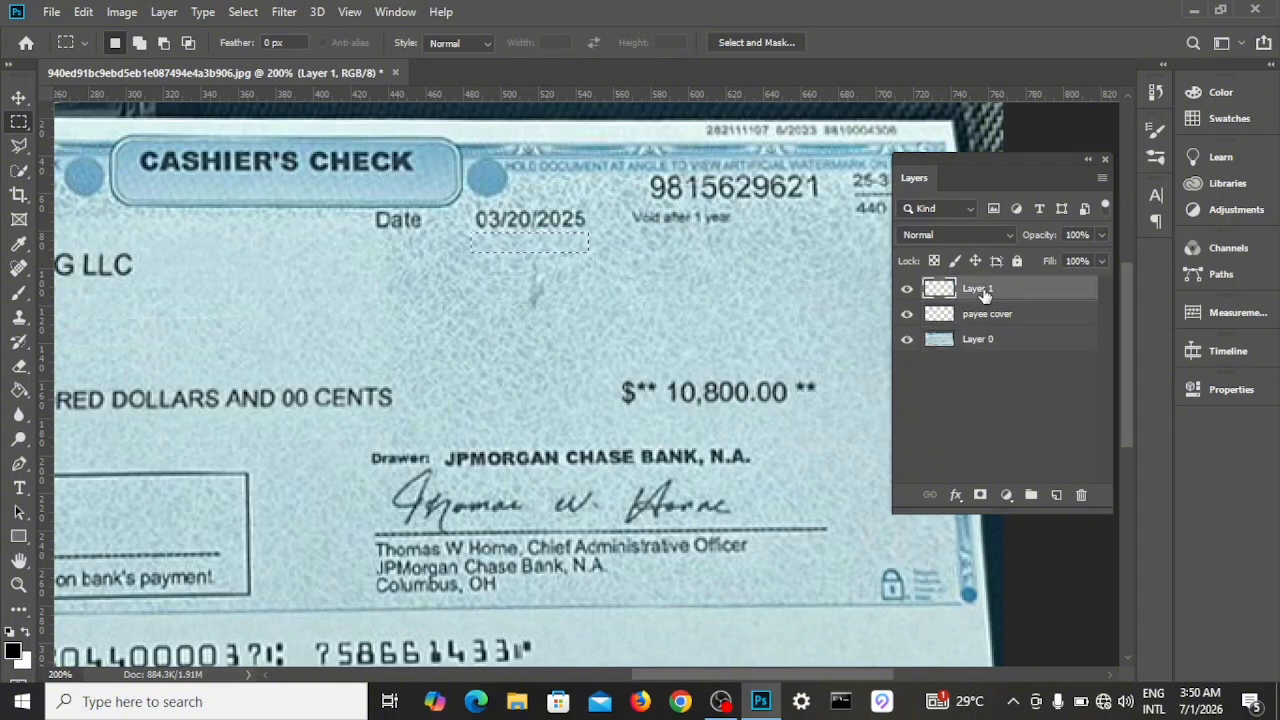
key(ctrl+d)
key(ctrl+t)
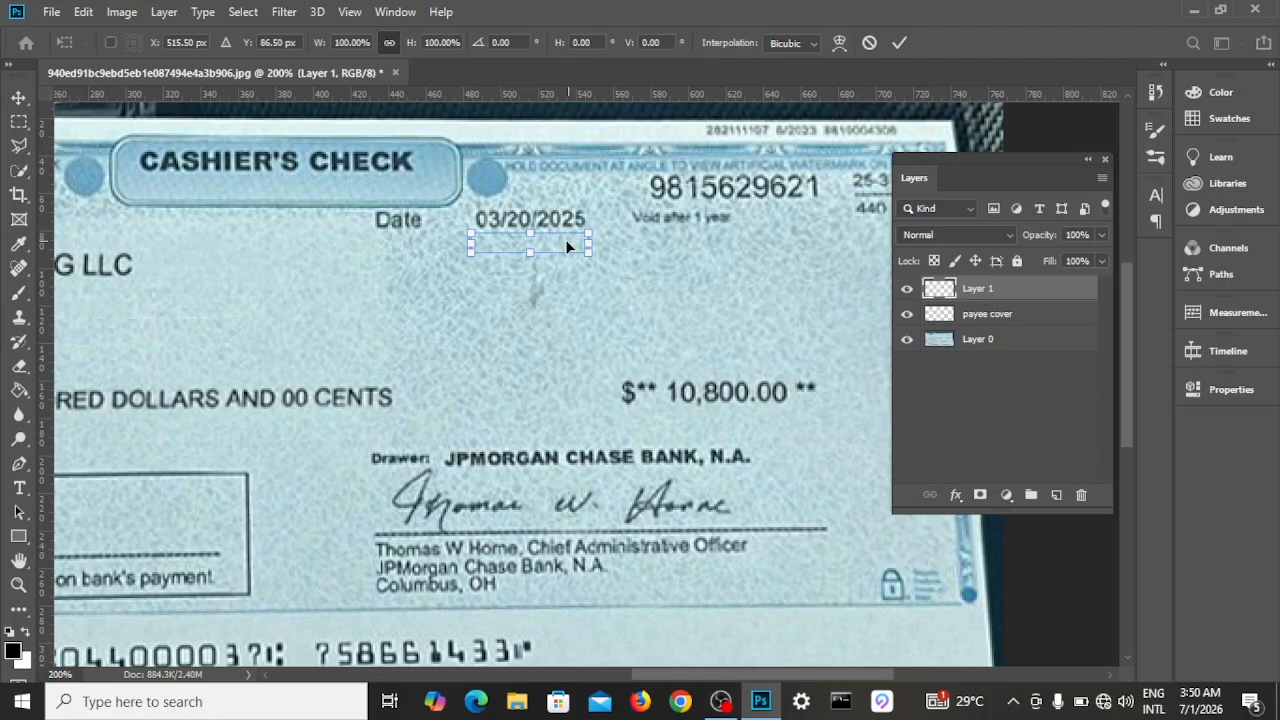
drag(546, 249, 547, 224)
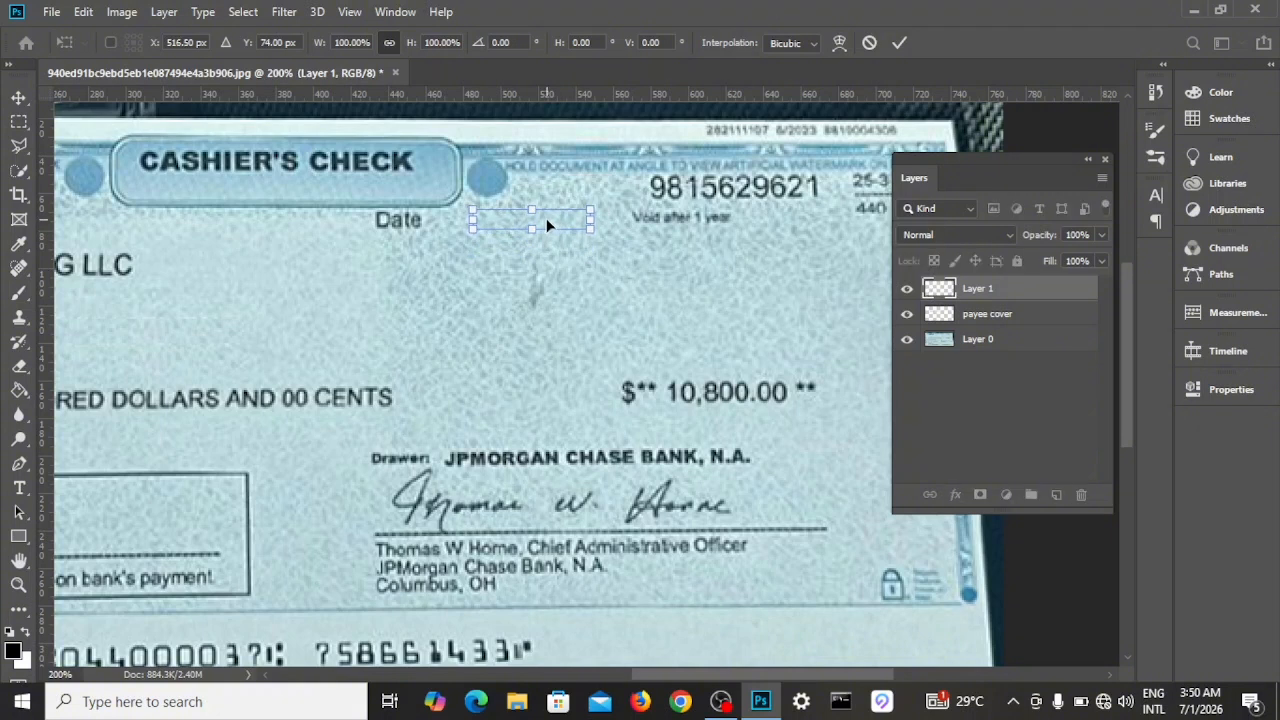
click(18, 97)
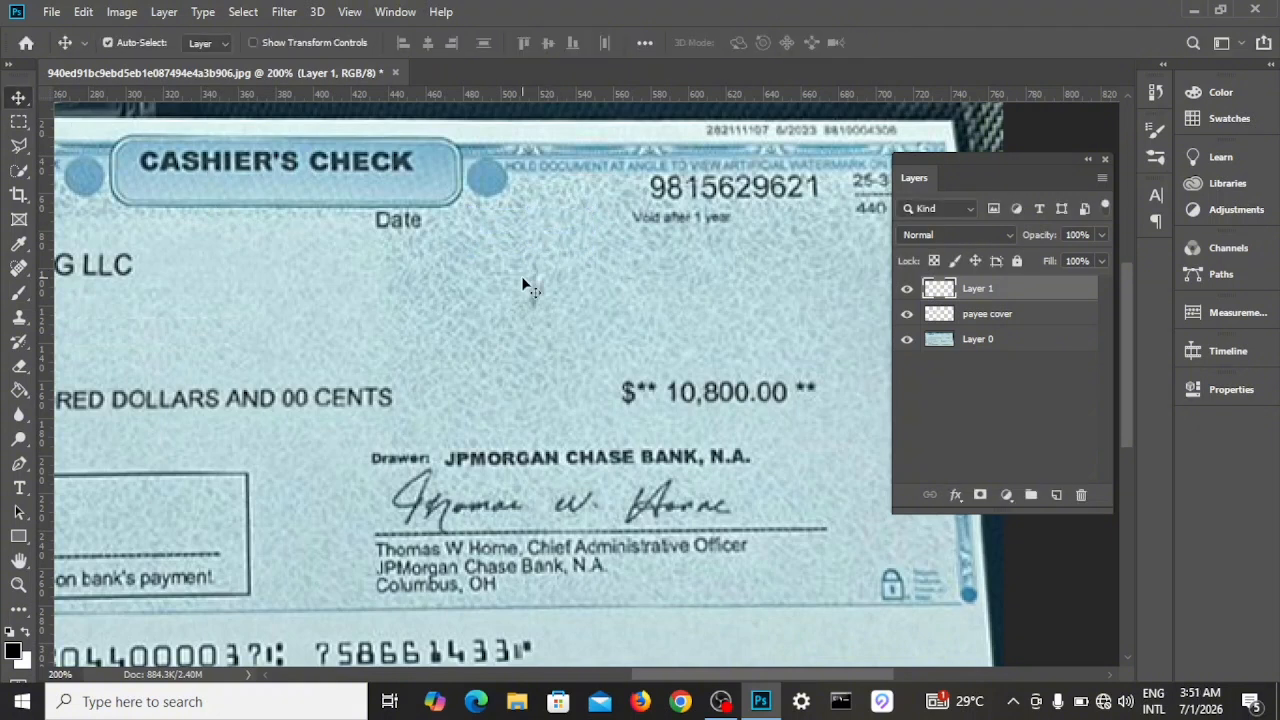
double_click(978, 289)
text(date cover)
key(Return)
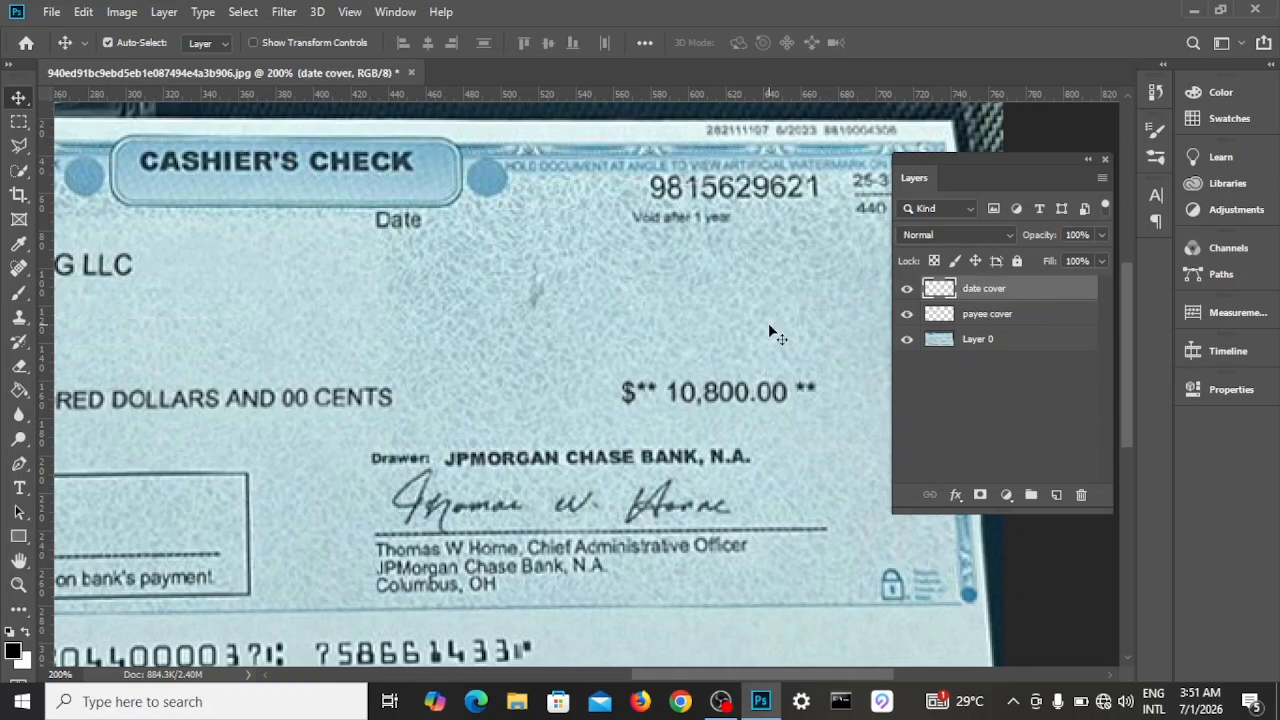
key(ctrl+minus)
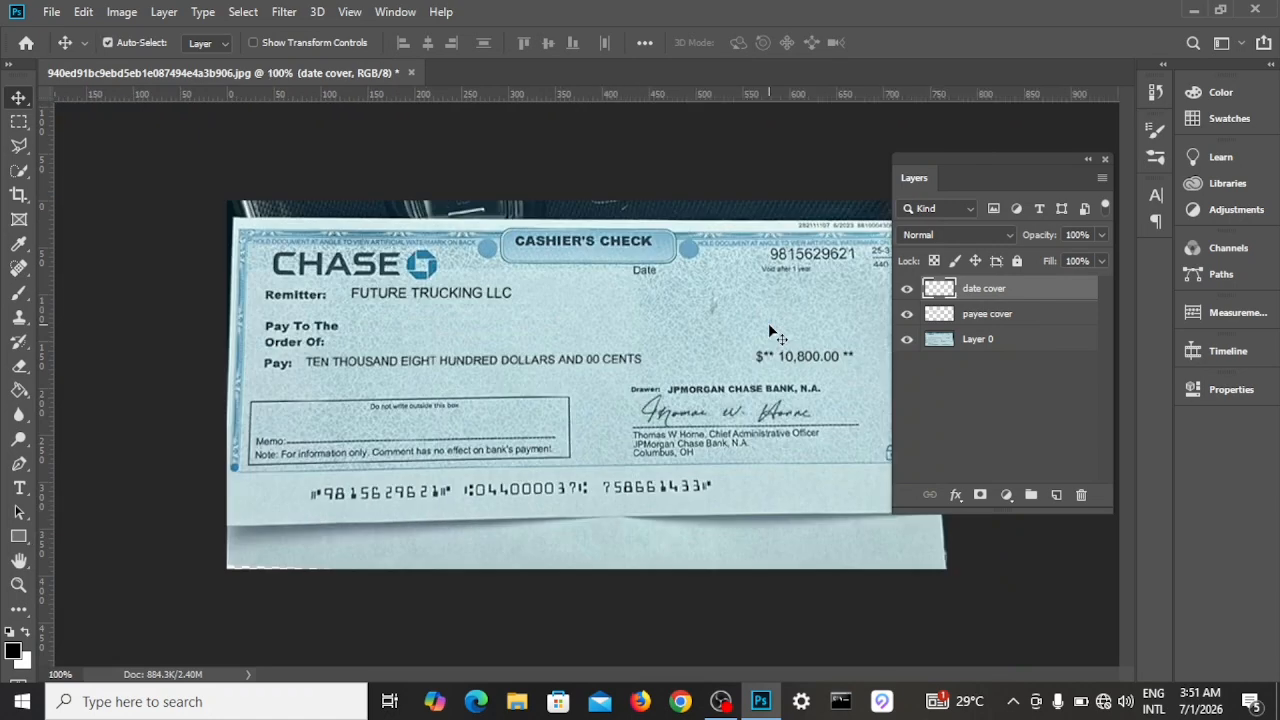
key(ctrl+plus)
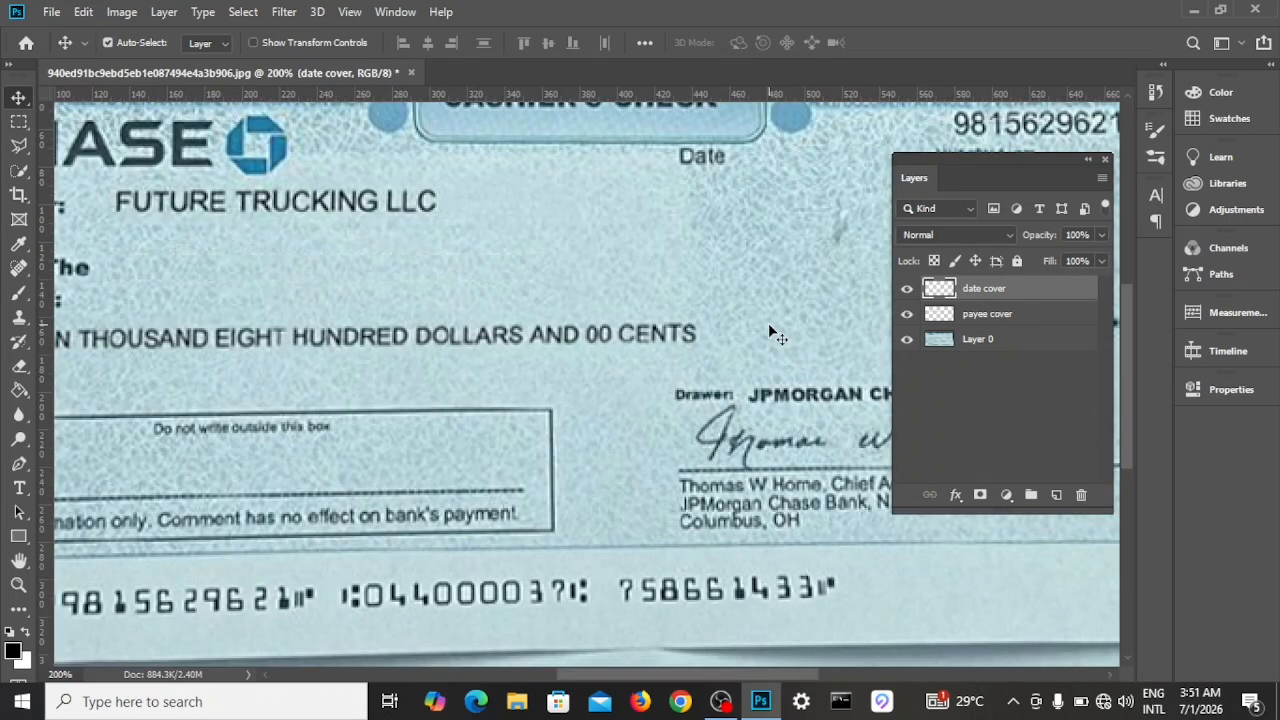
key(ctrl+minus)
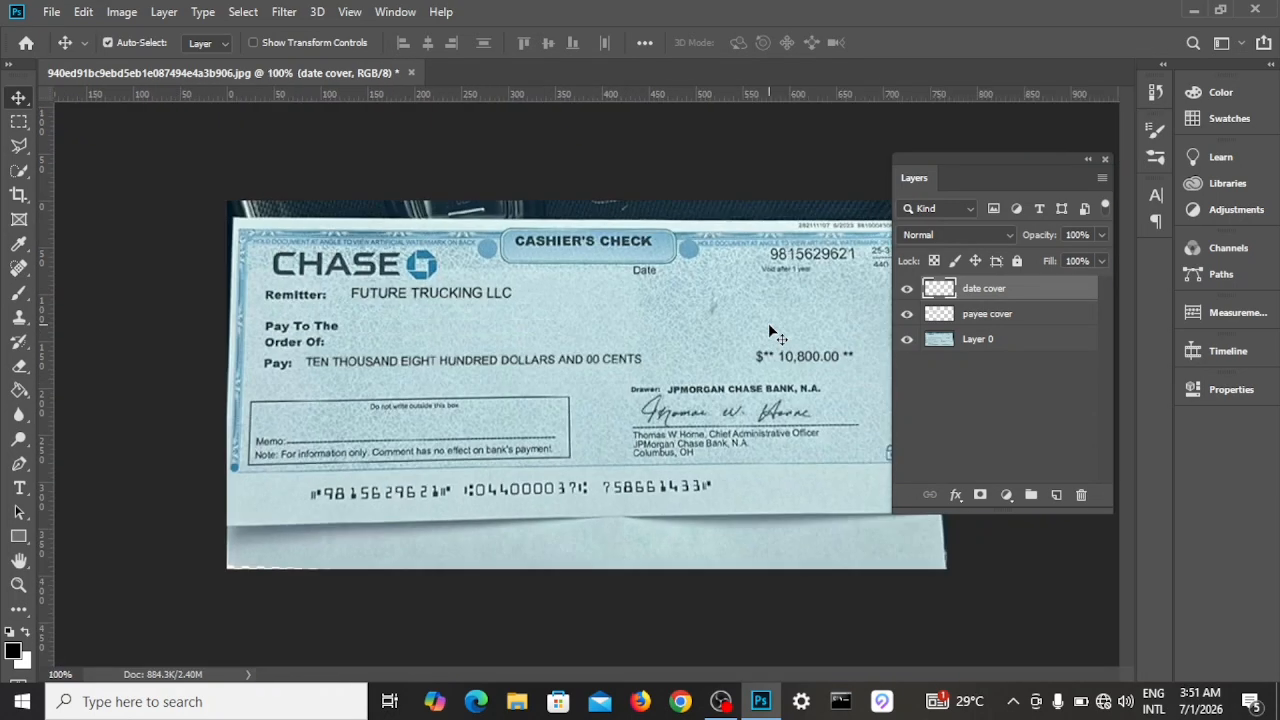
click(906, 316)
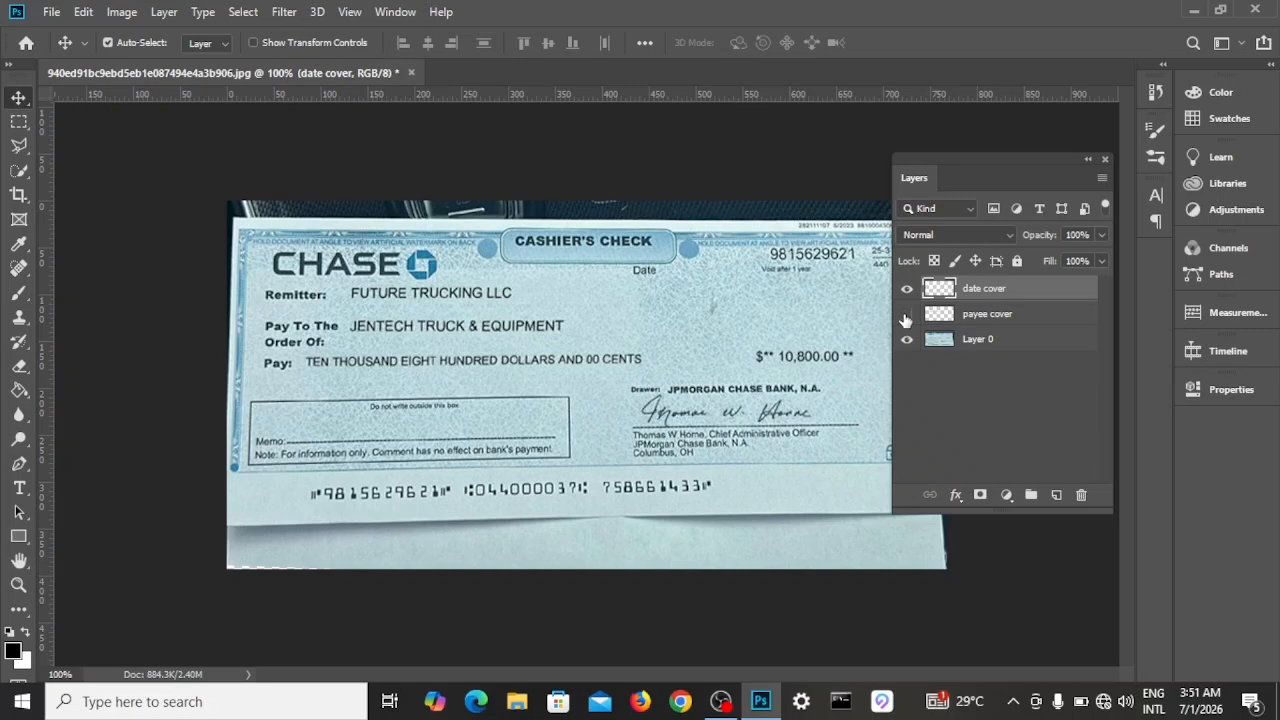
click(906, 316)
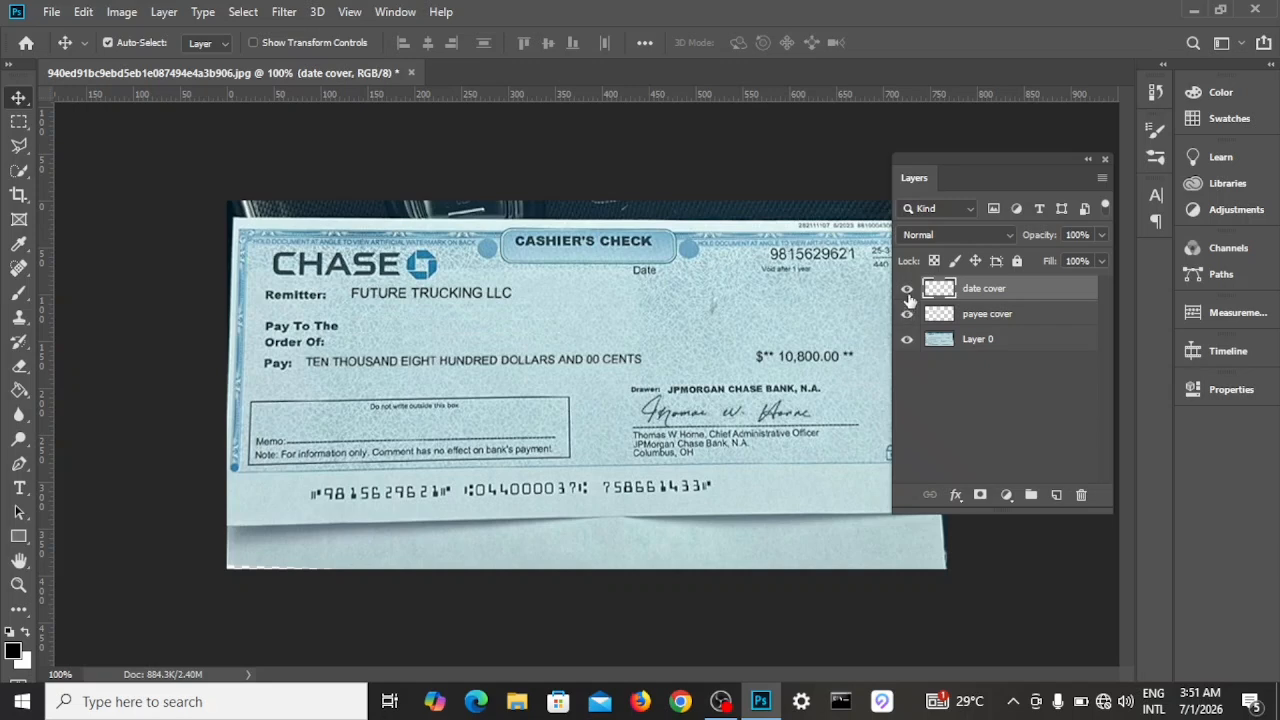
click(907, 290)
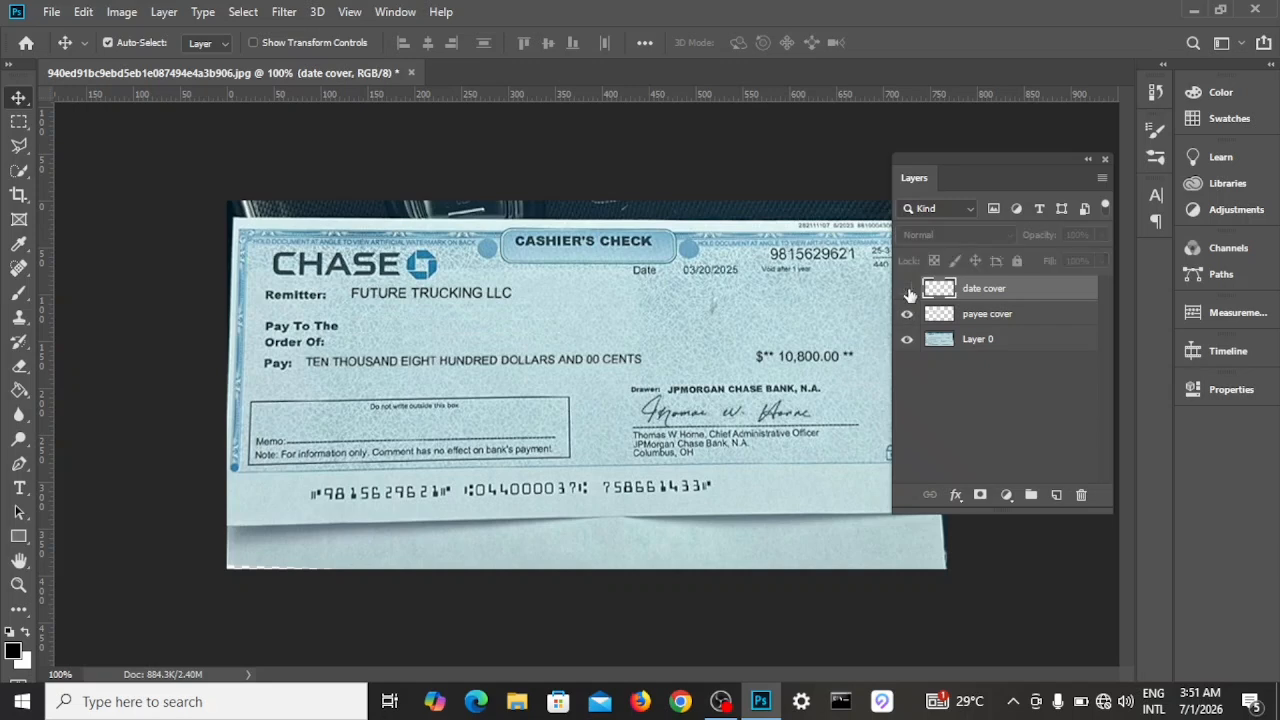
click(907, 290)
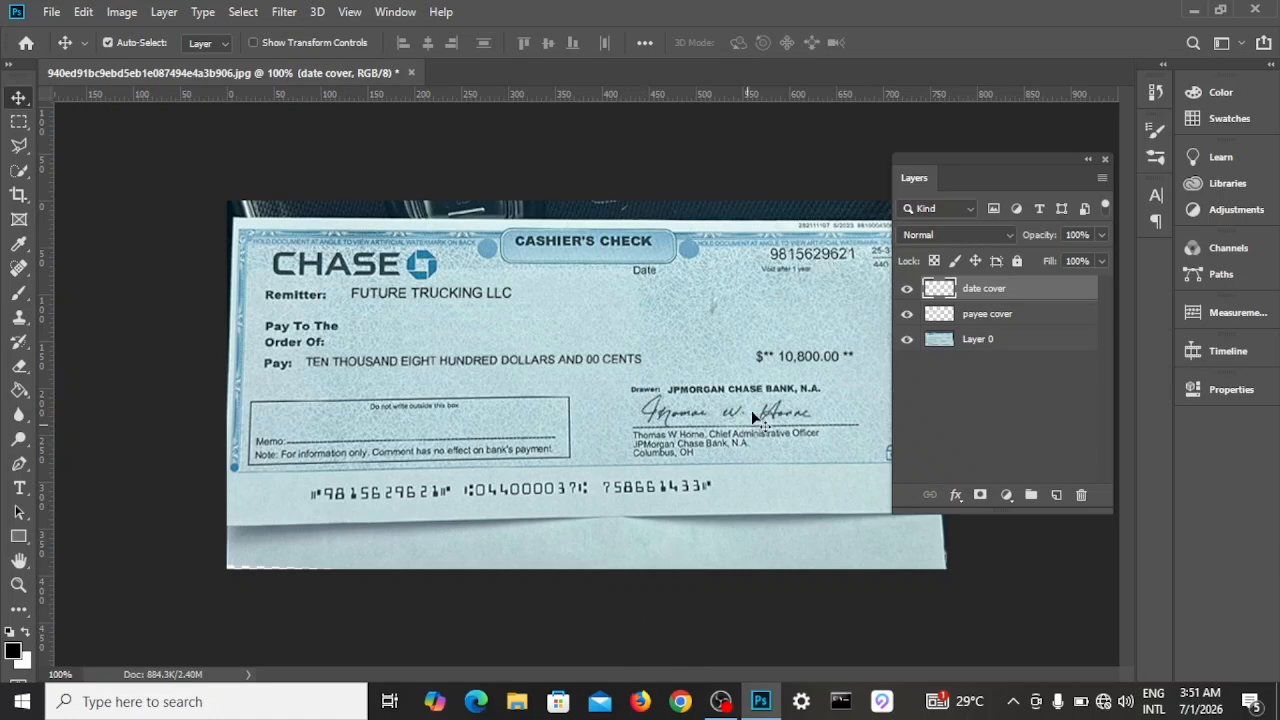
key(ctrl+plus)
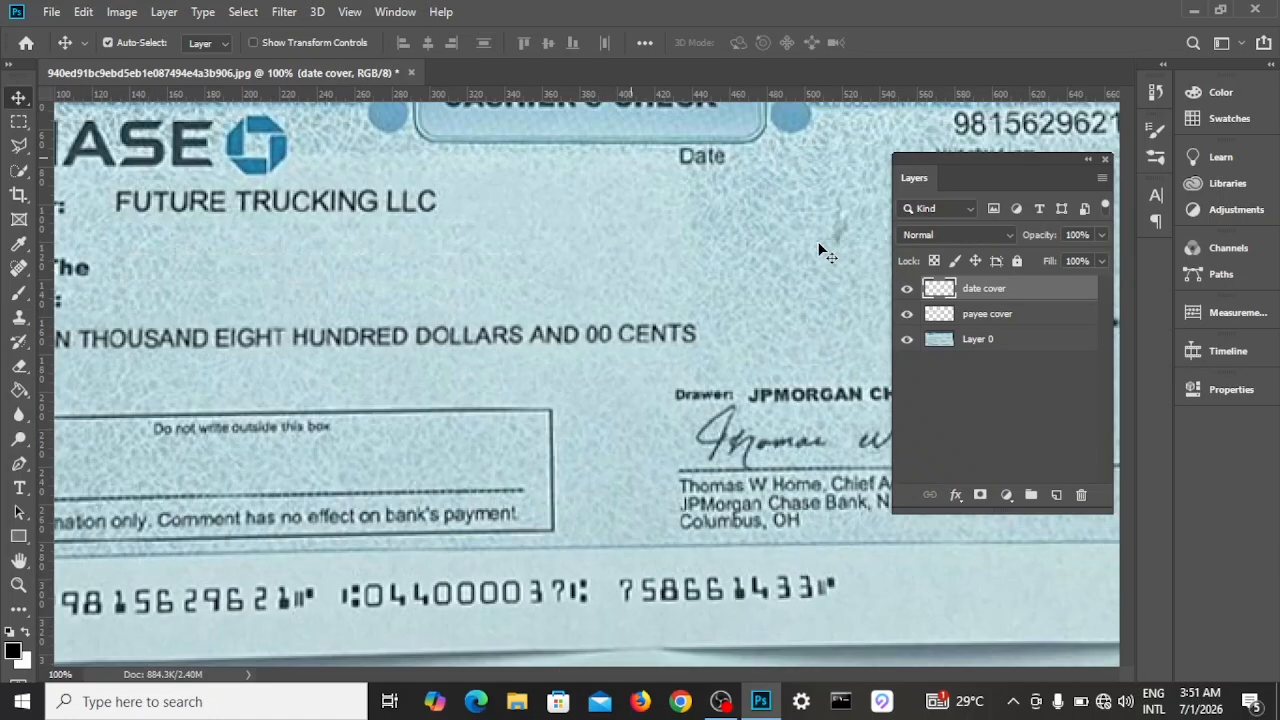
drag(604, 680, 715, 681)
drag(1126, 403, 1124, 368)
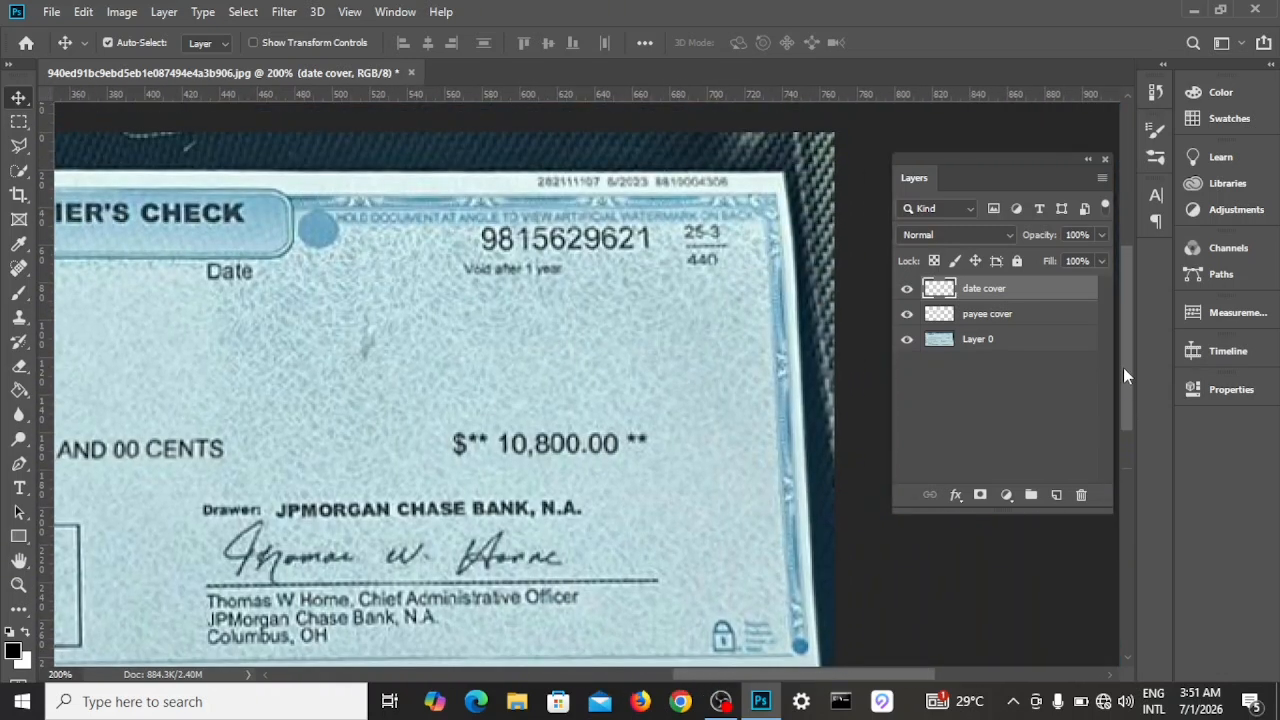
click(1056, 496)
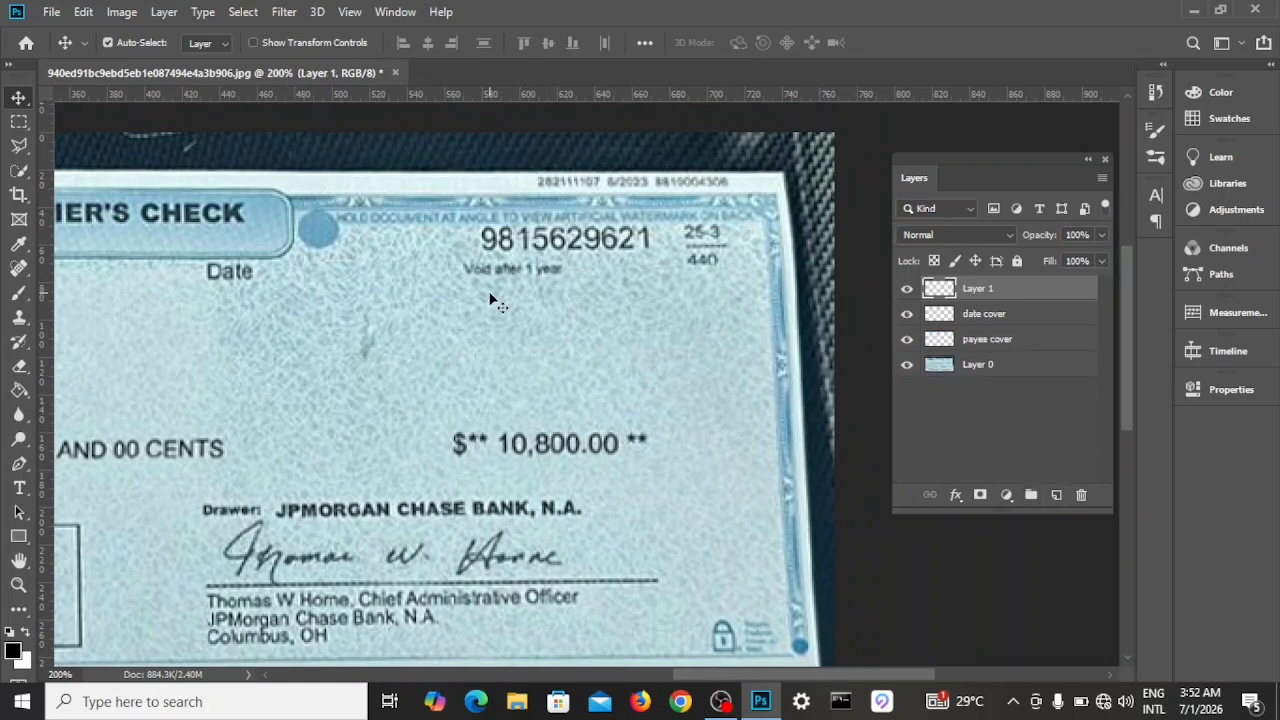
click(1000, 365)
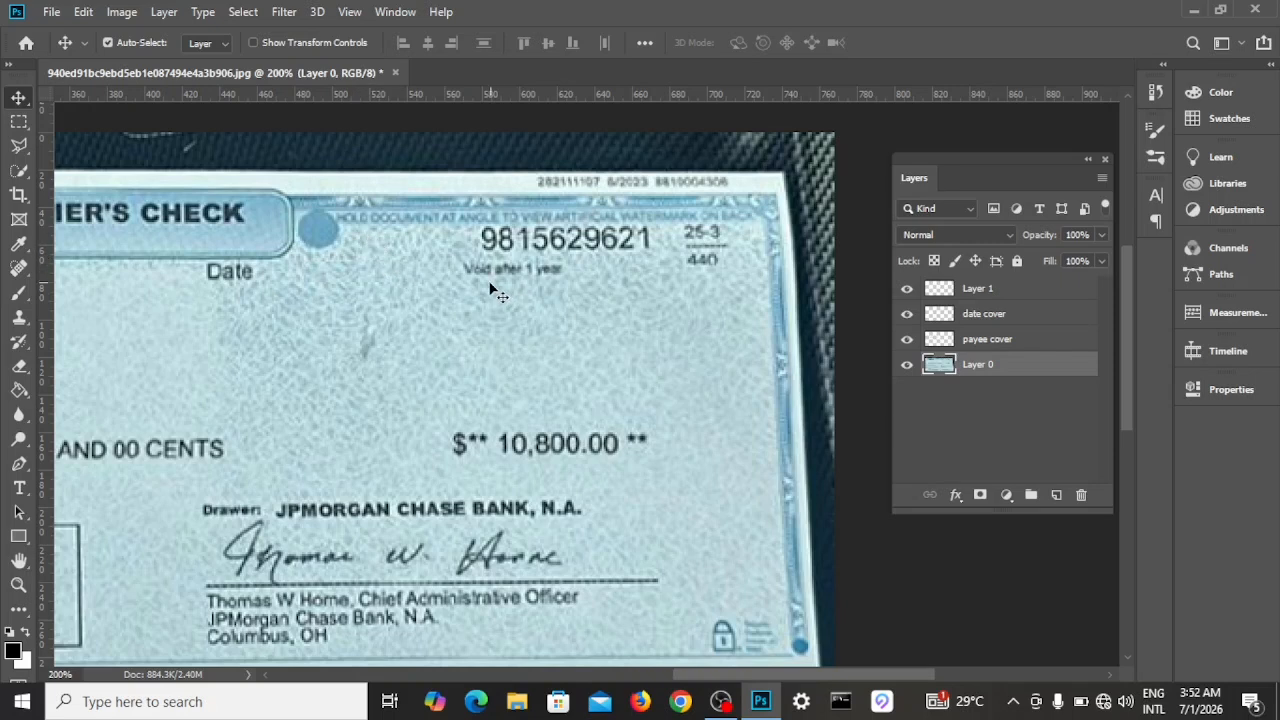
click(19, 122)
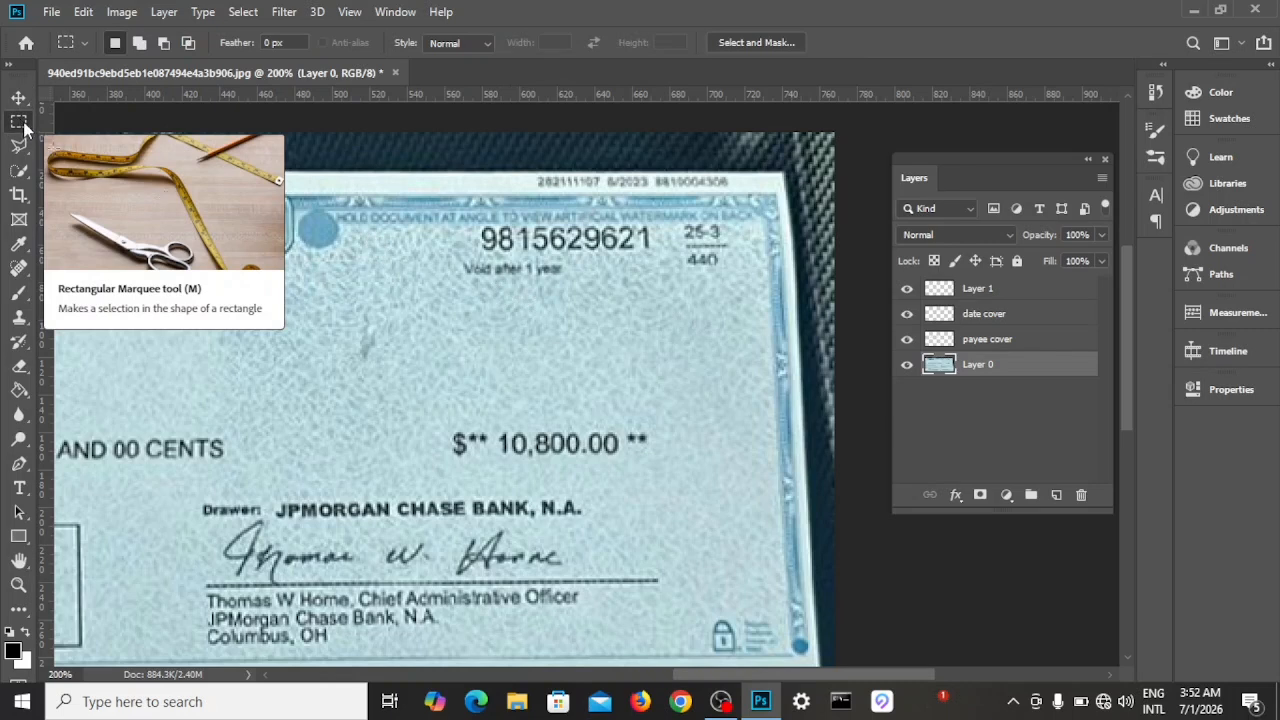
drag(491, 283, 661, 312)
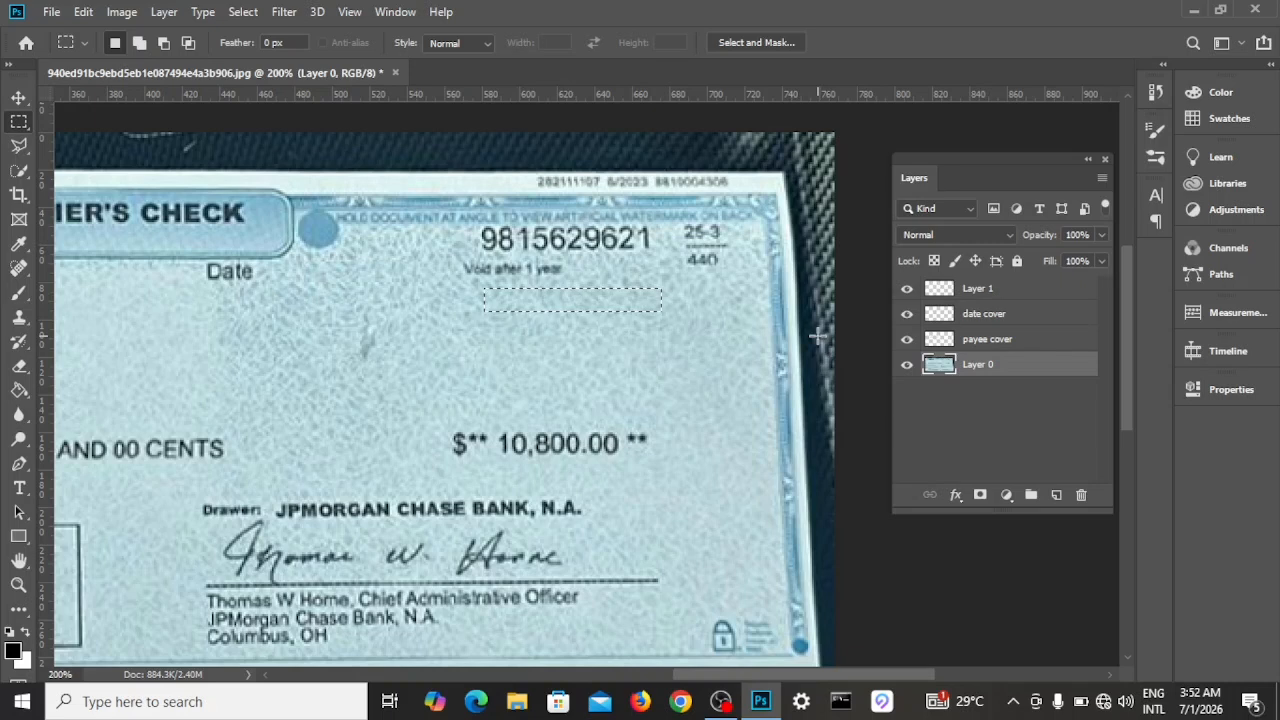
click(1013, 289)
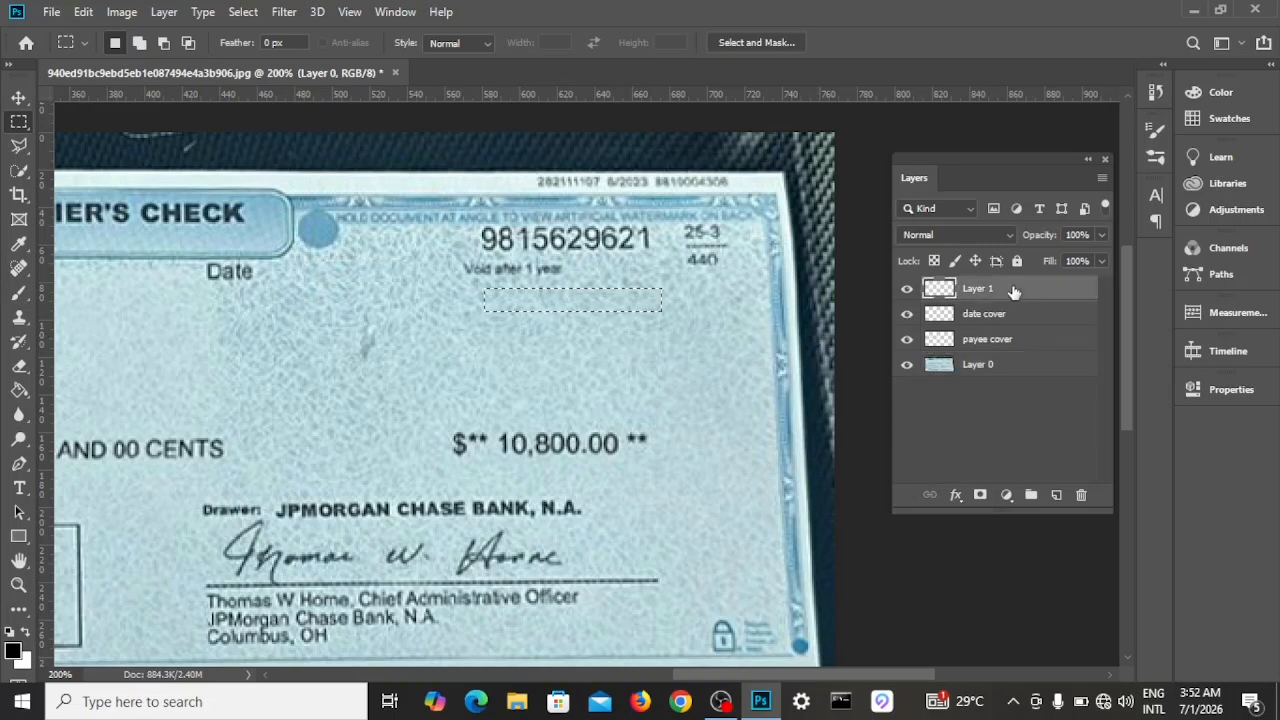
key(ctrl+v)
key(ctrl+t)
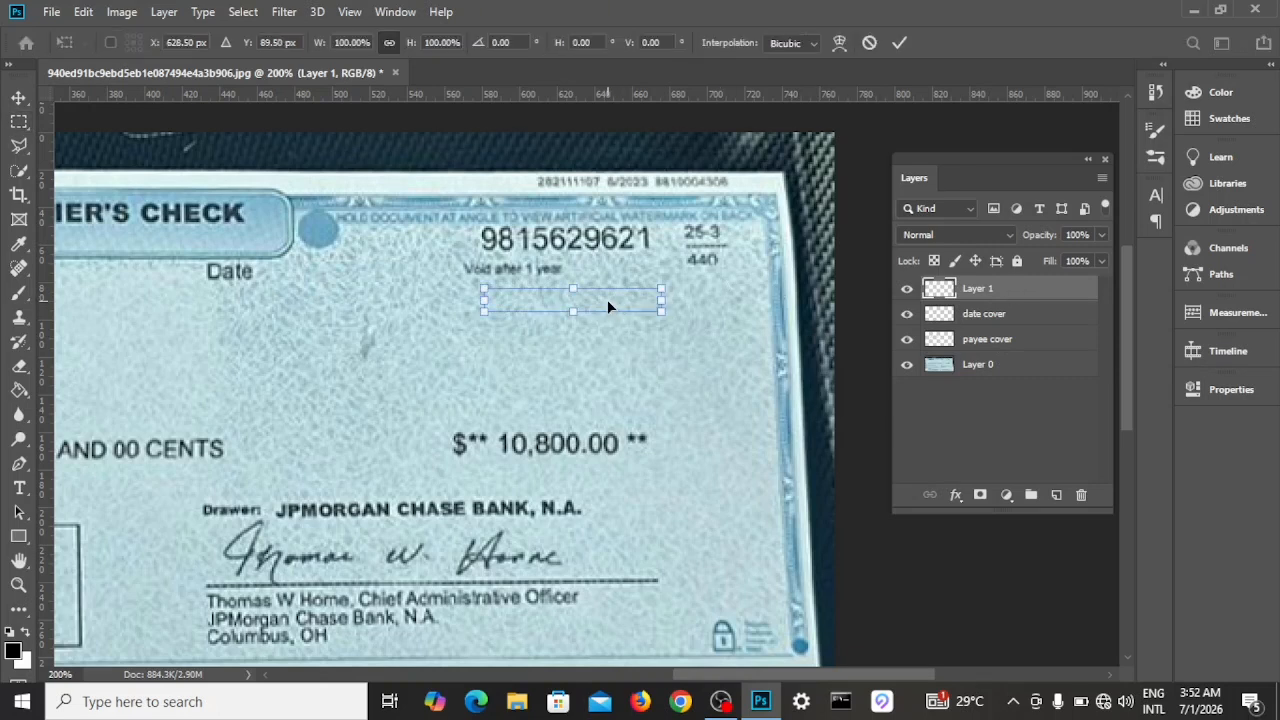
drag(607, 299, 601, 238)
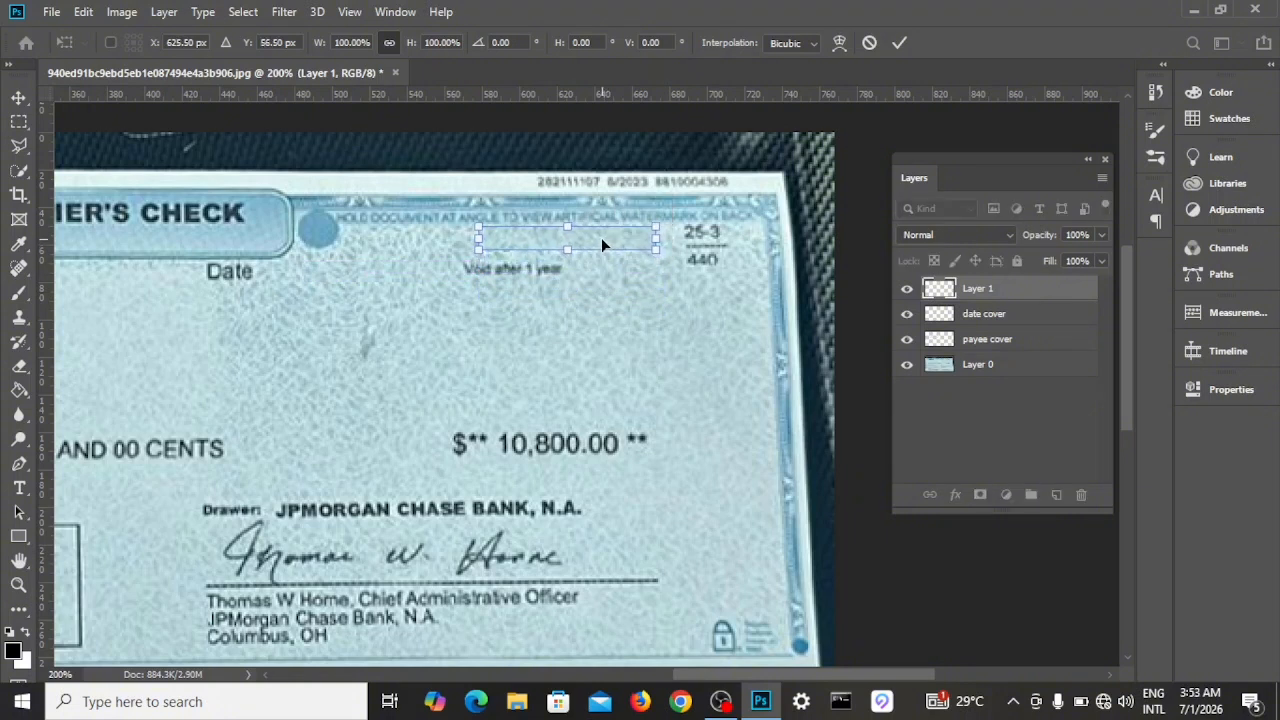
click(18, 97)
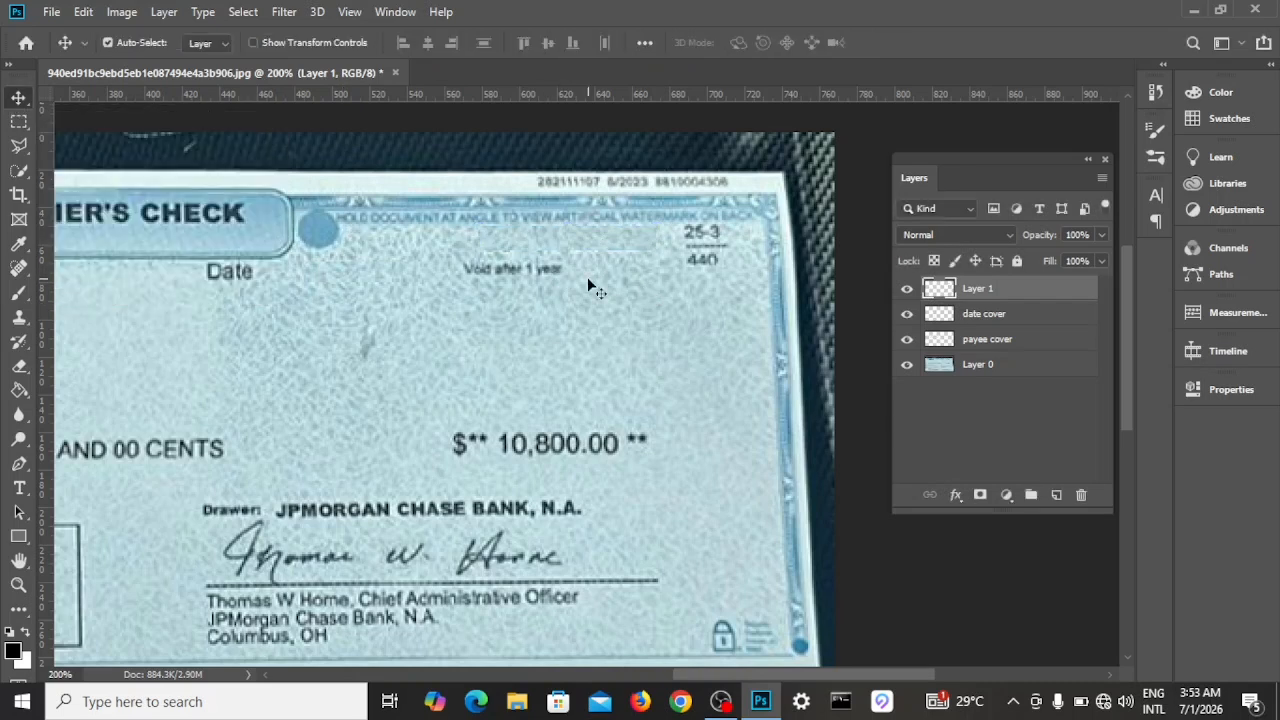
key(ctrl+t)
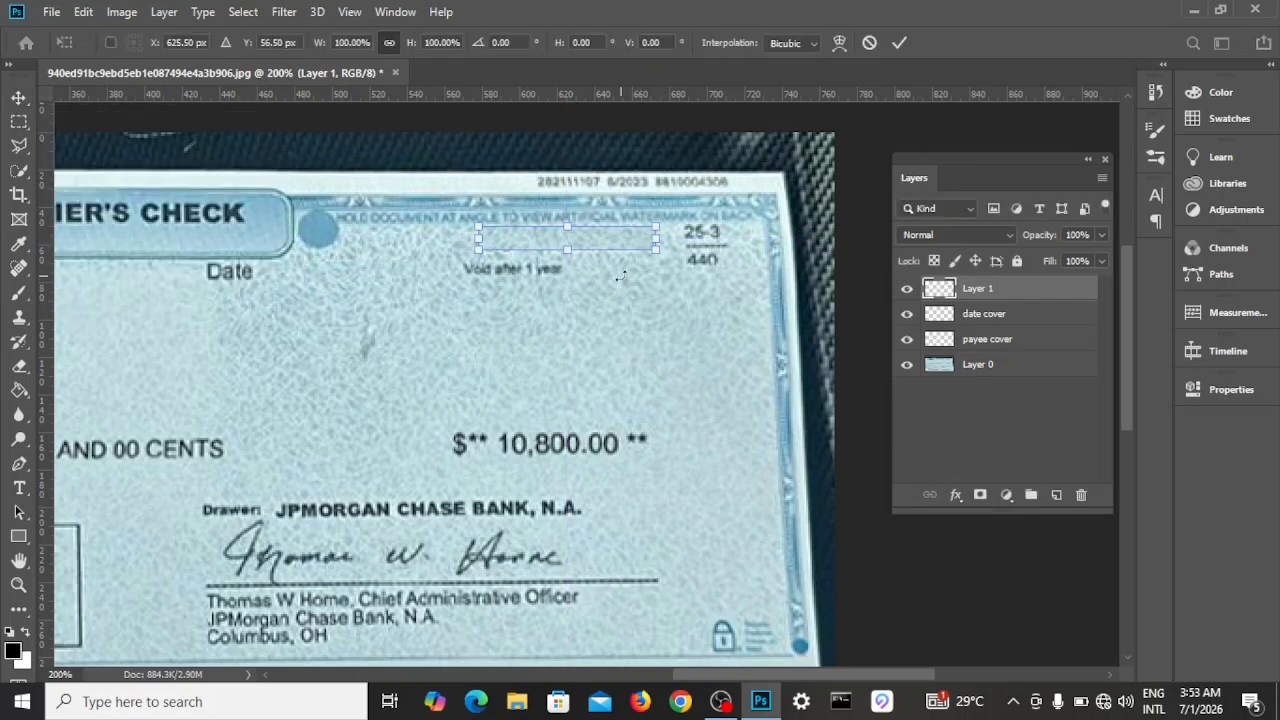
drag(656, 252, 590, 239)
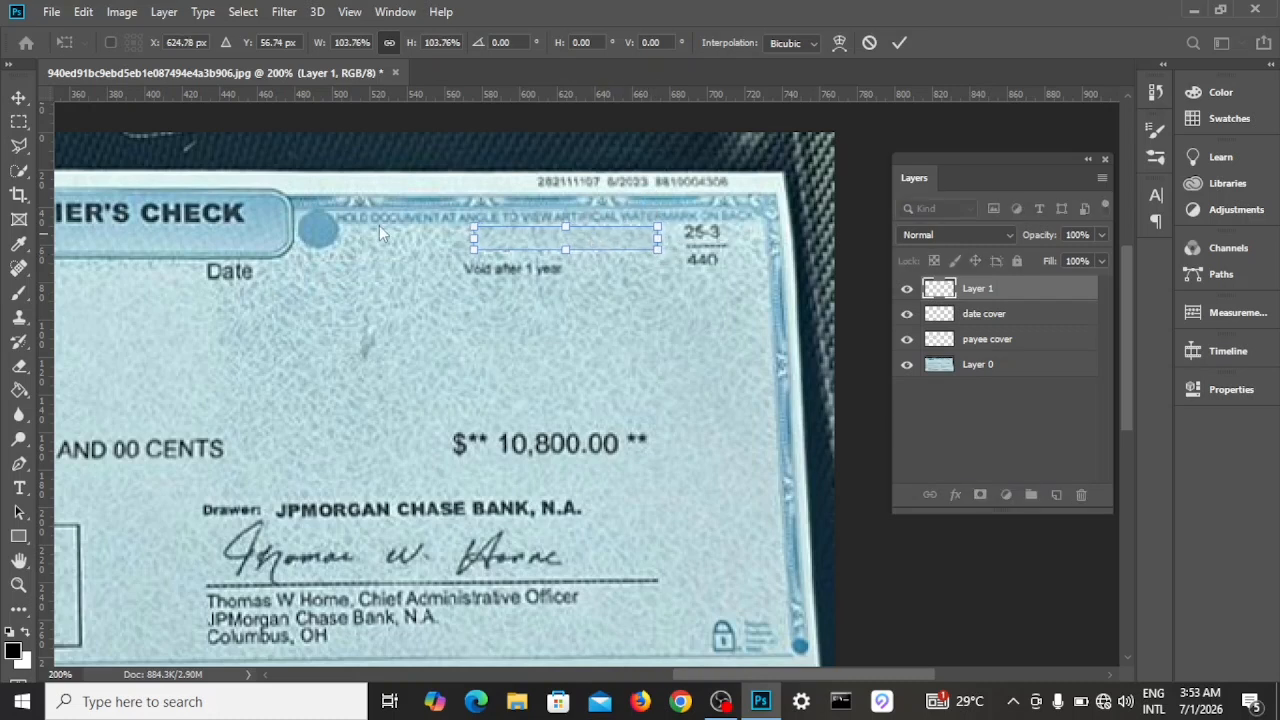
click(17, 99)
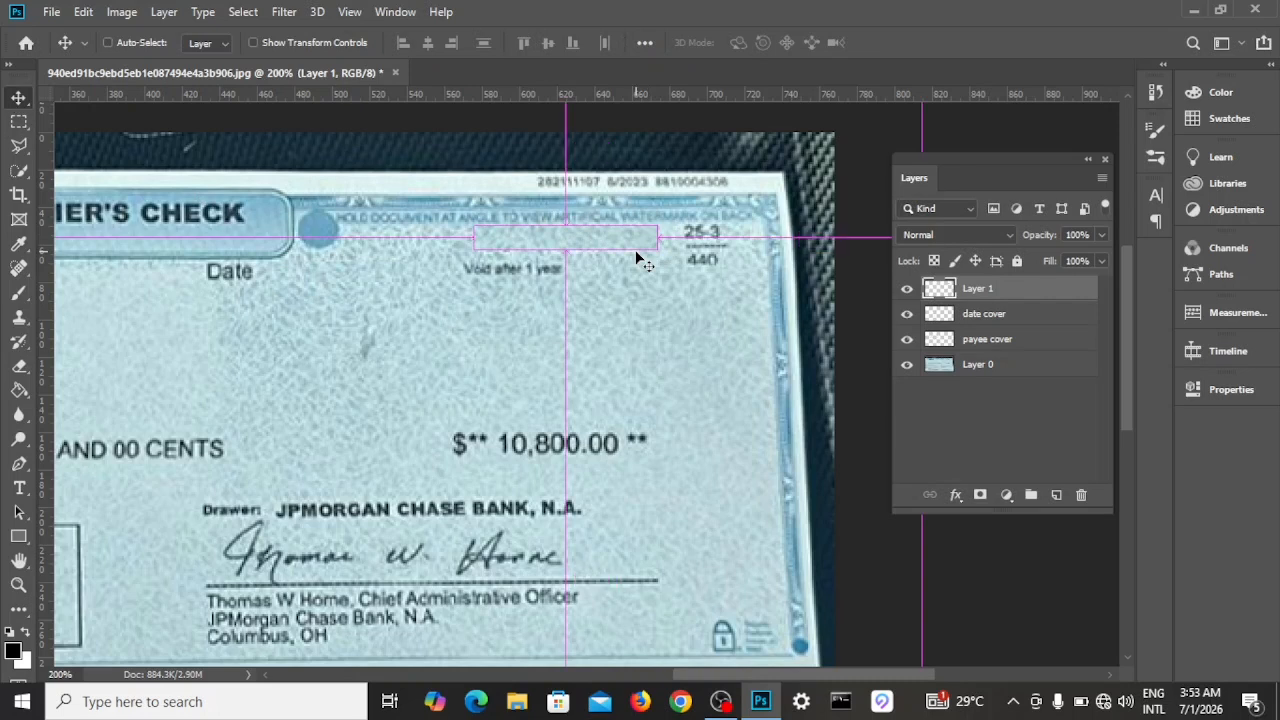
key(ctrl+t)
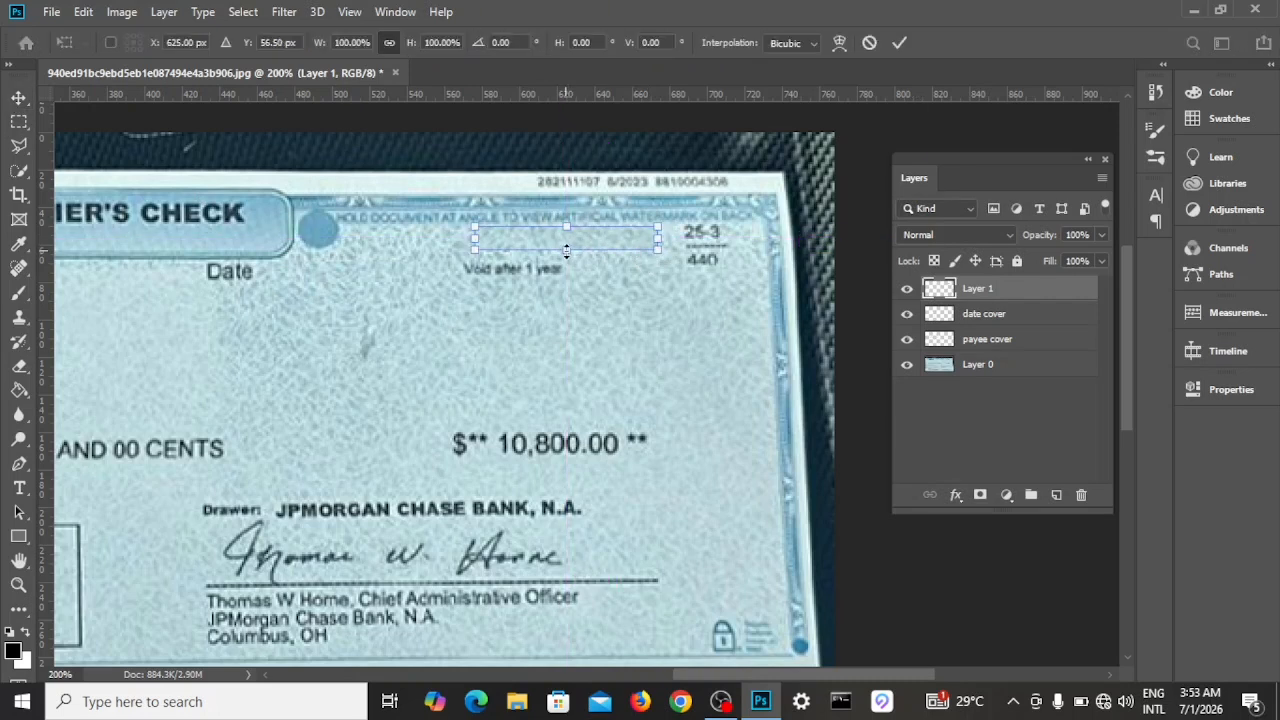
drag(566, 251, 566, 255)
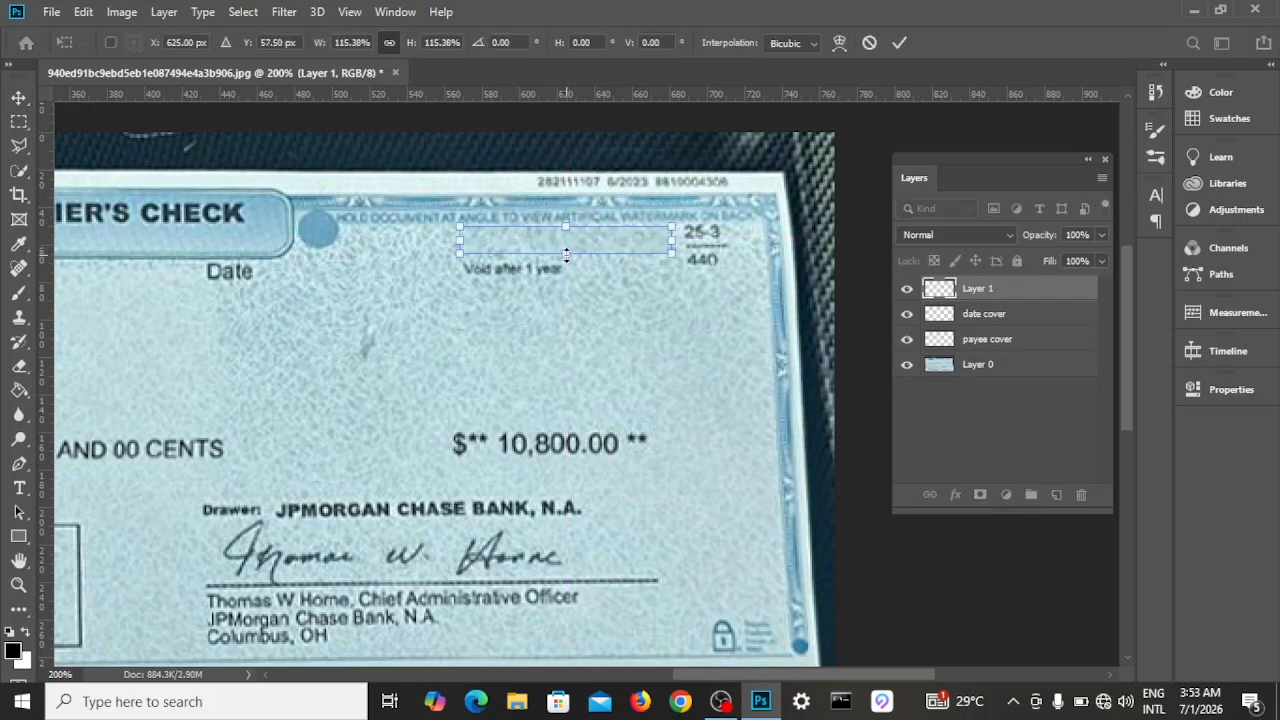
click(17, 99)
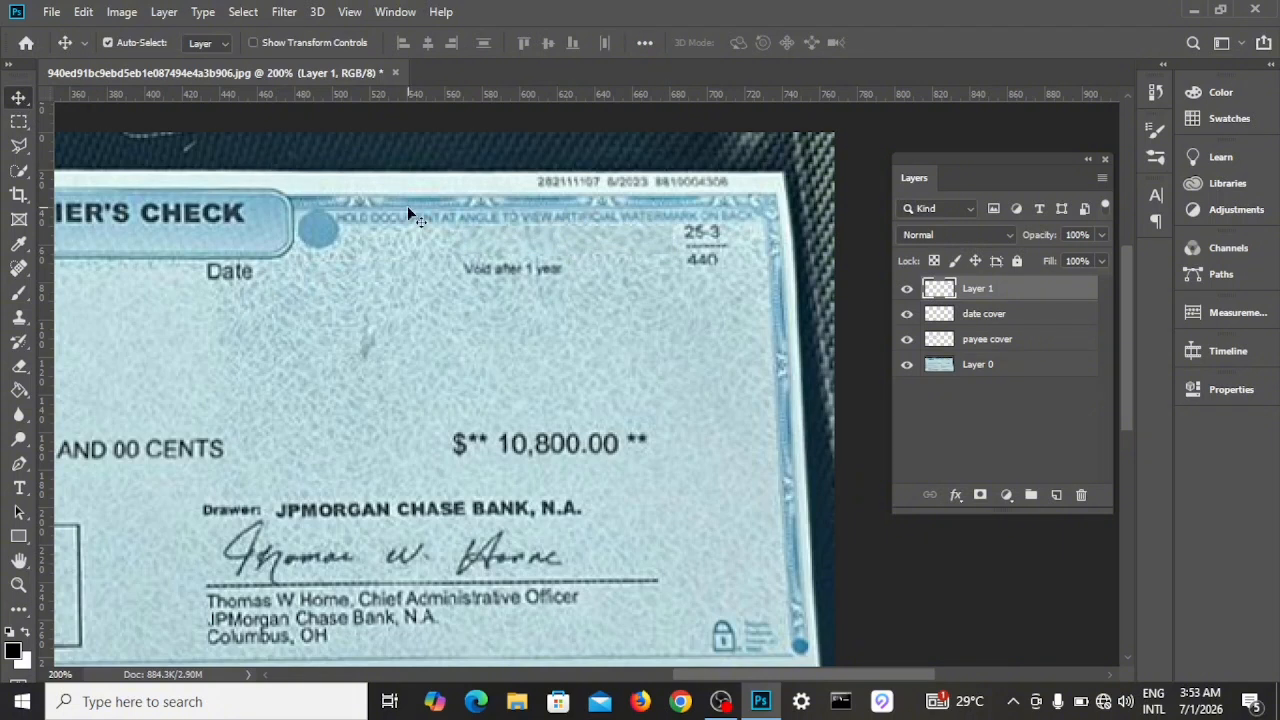
key(ctrl+minus)
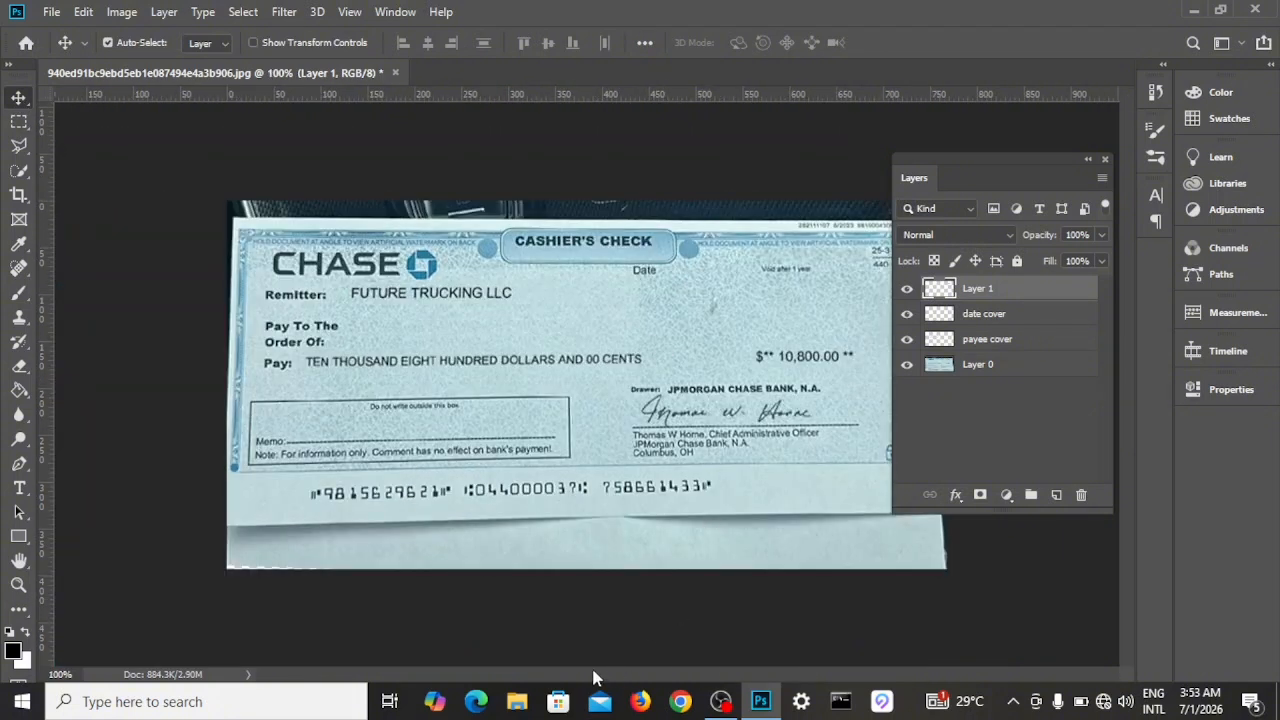
double_click(986, 290)
text(check no 1 cover)
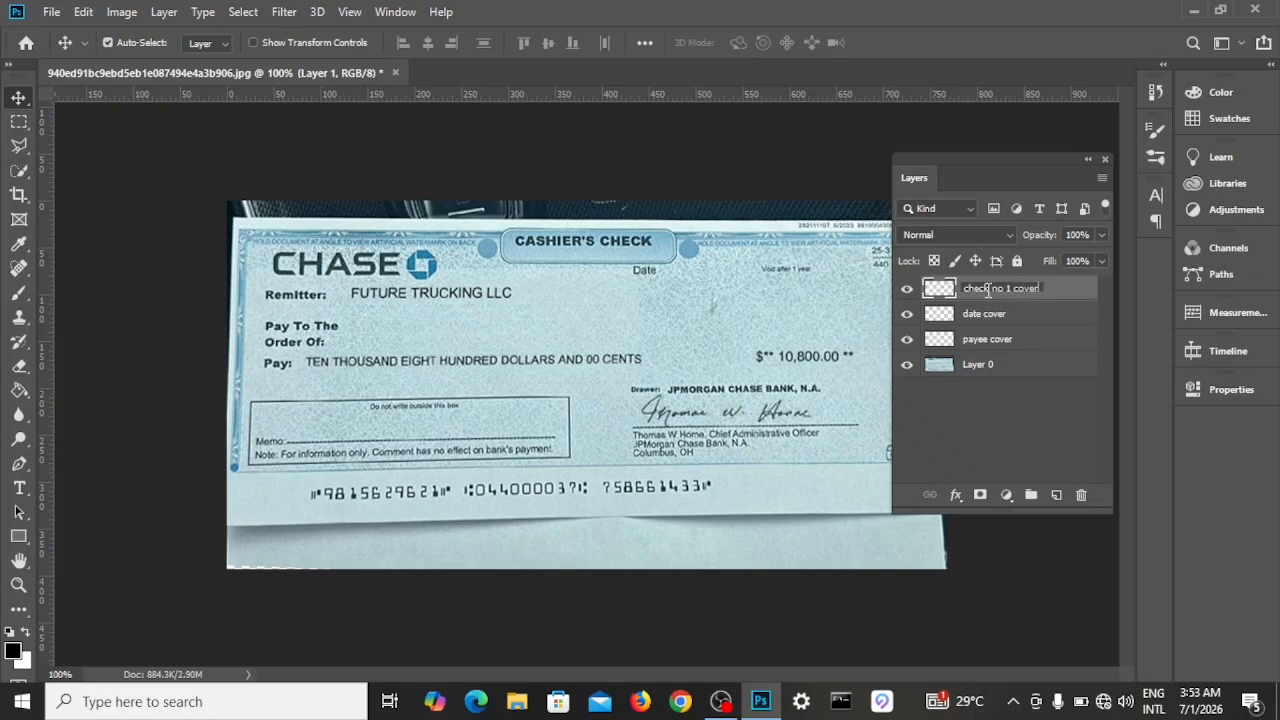
key(Return)
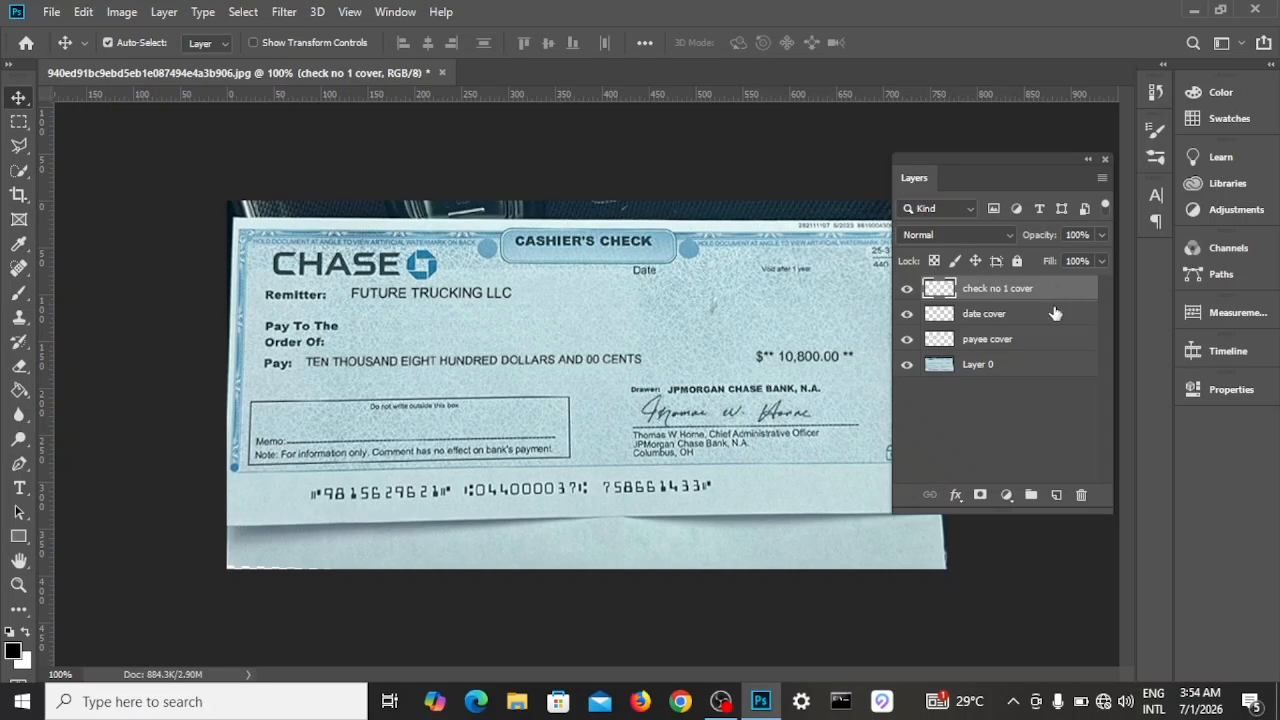
drag(323, 493, 454, 489)
click(1058, 496)
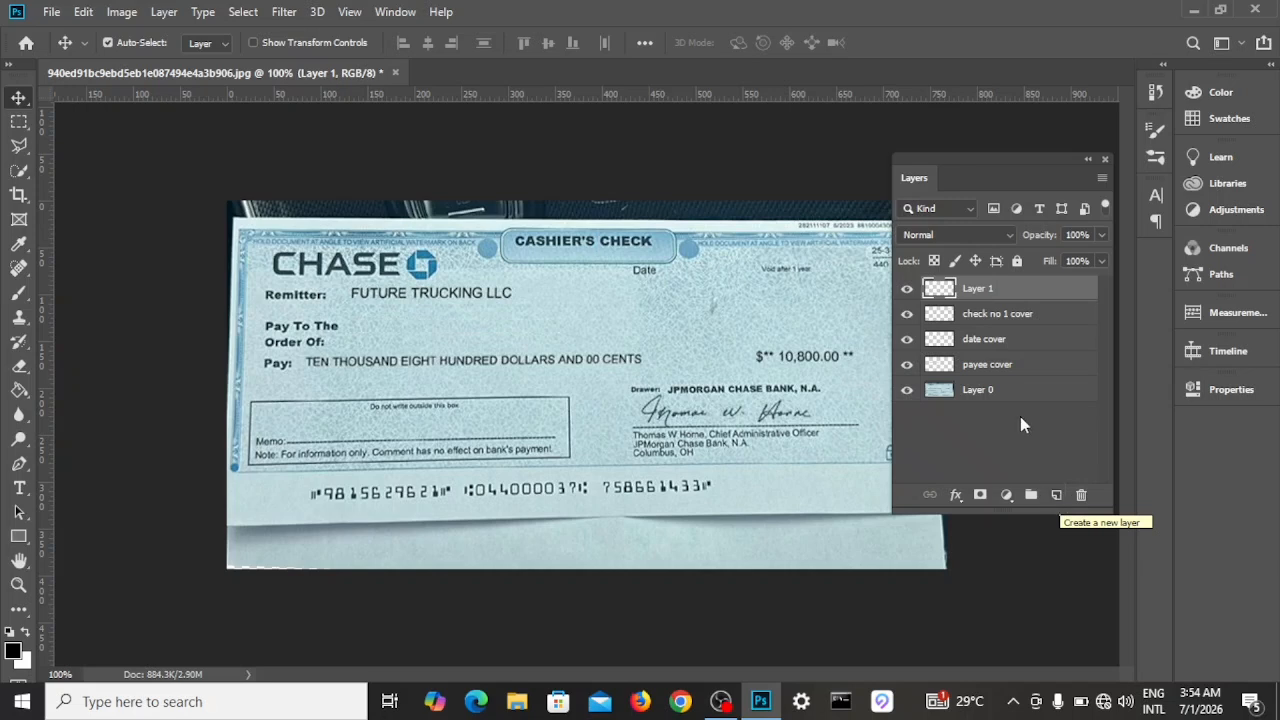
click(996, 397)
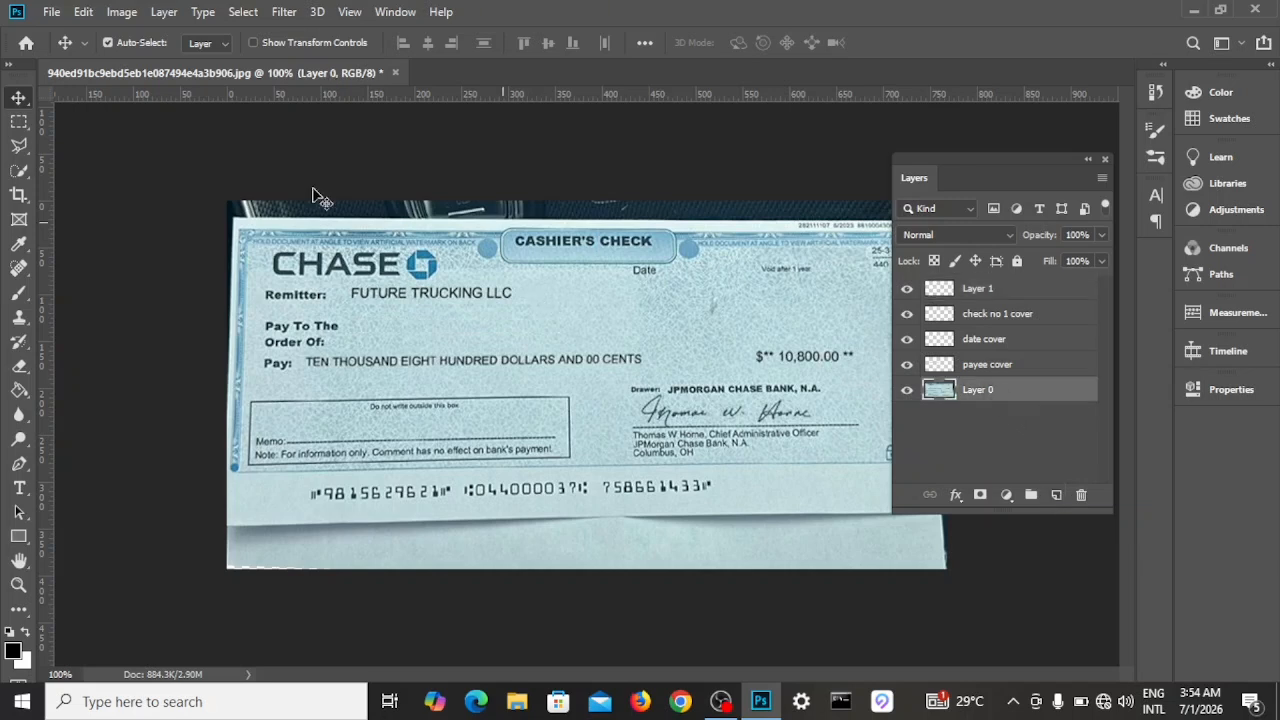
click(24, 128)
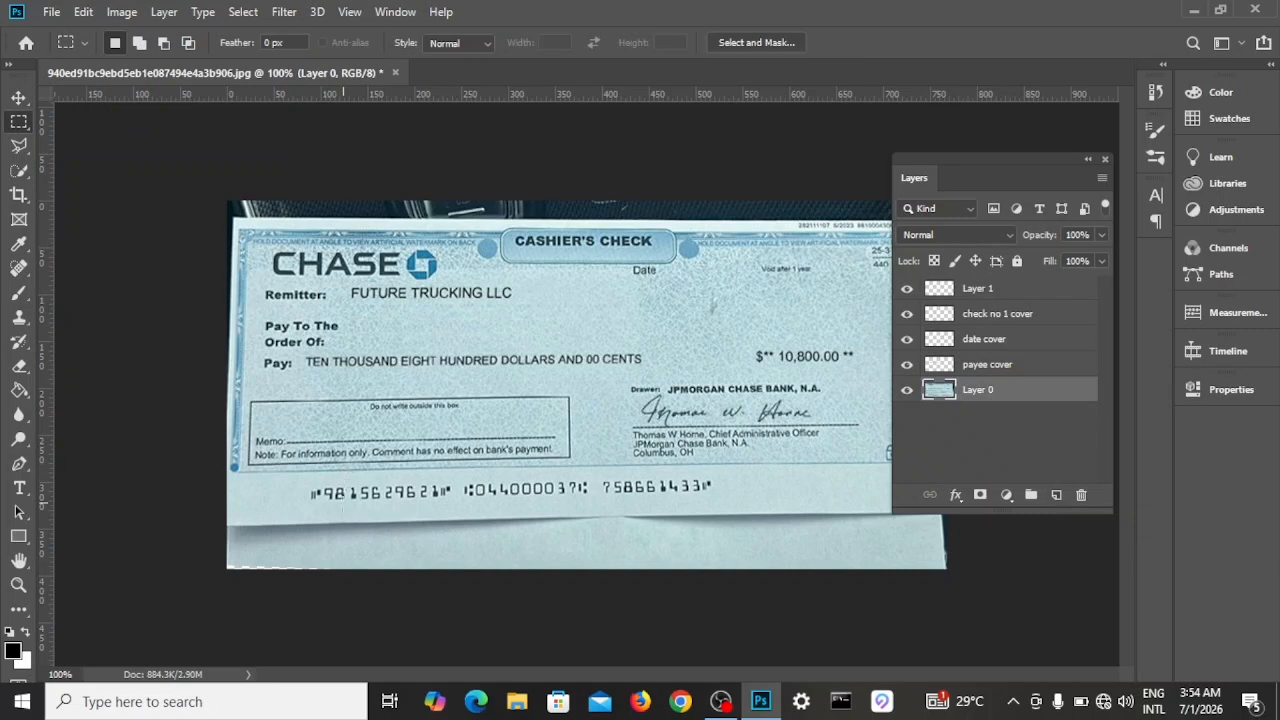
key(ctrl+plus)
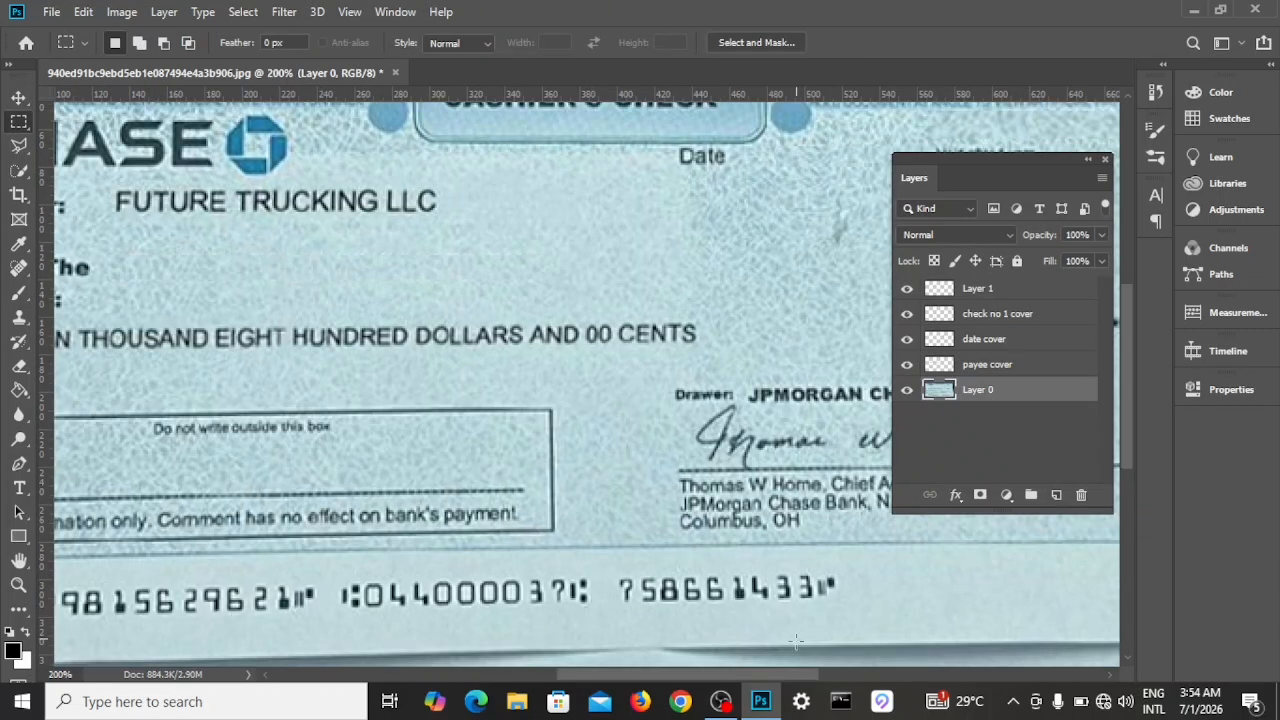
drag(727, 678, 701, 680)
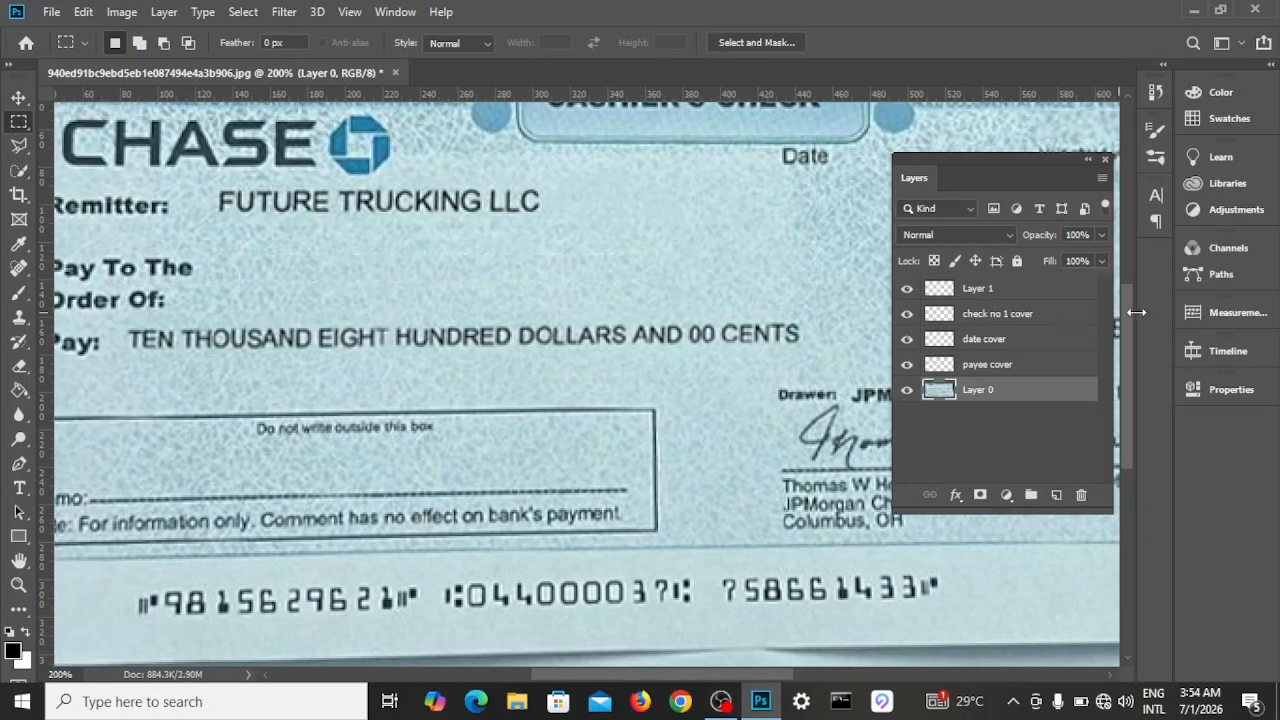
drag(1130, 320, 1131, 365)
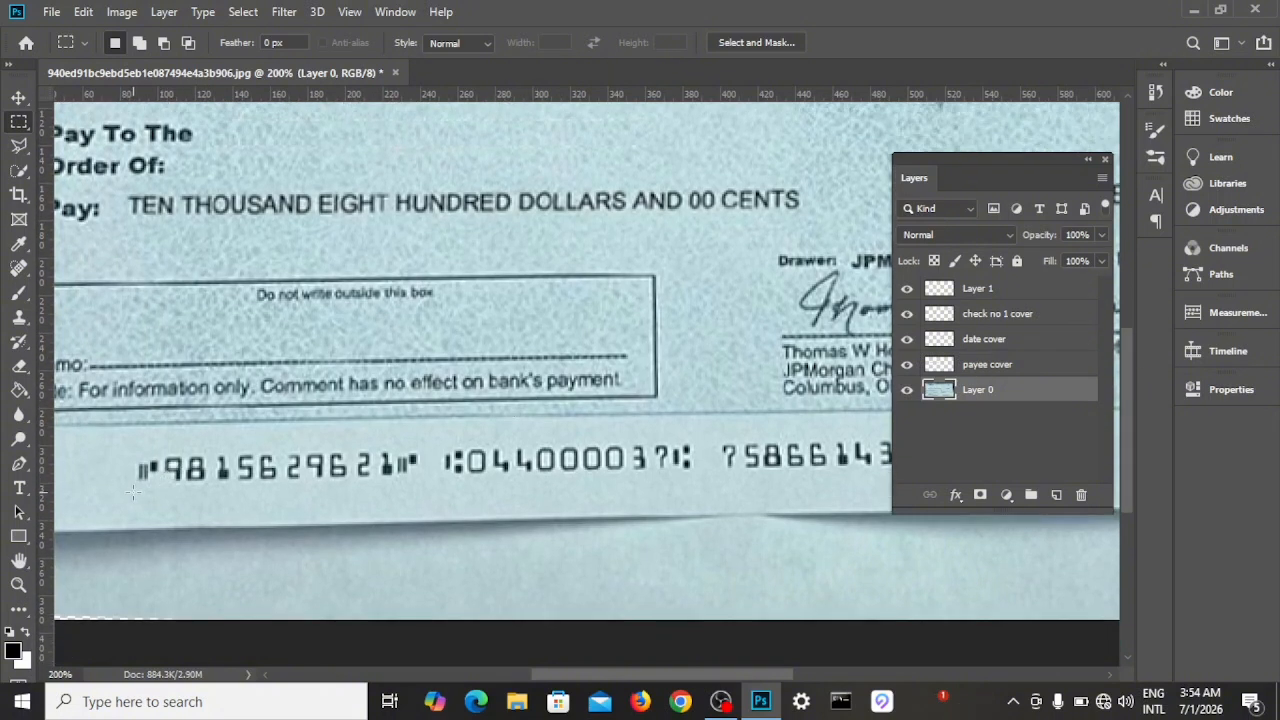
drag(137, 494, 427, 519)
click(977, 293)
key(ctrl+v)
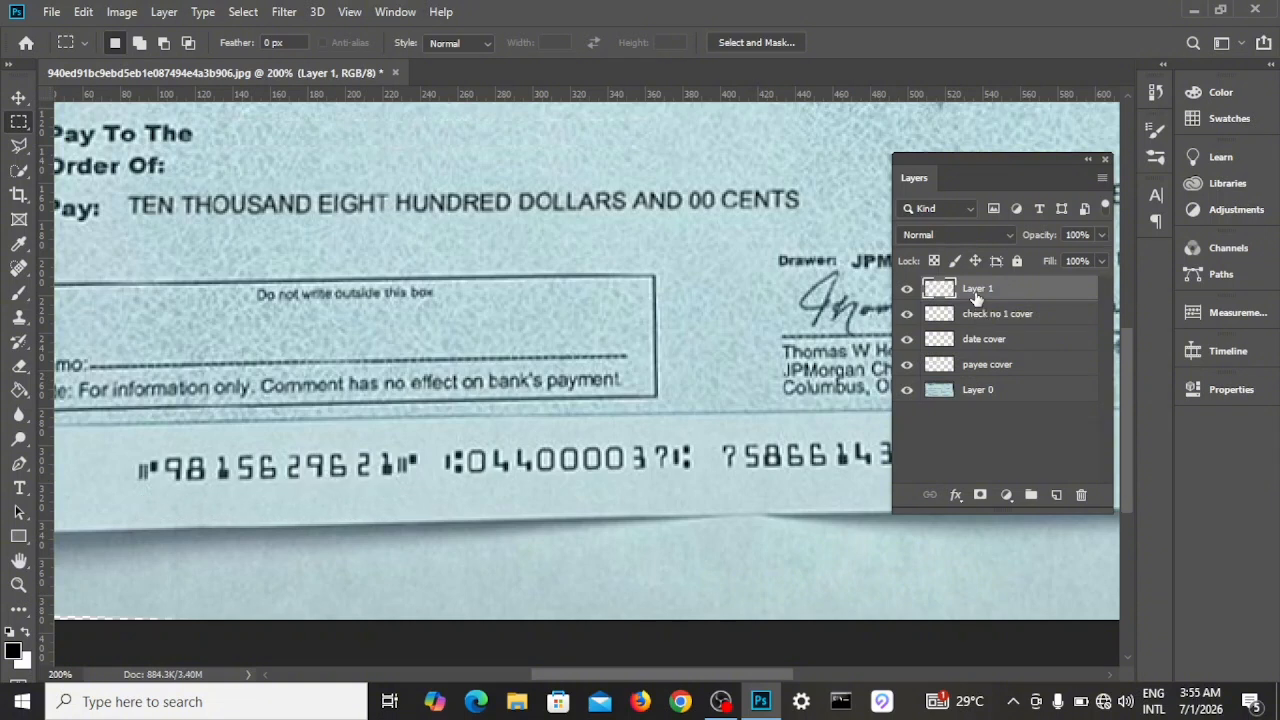
key(ctrl+t)
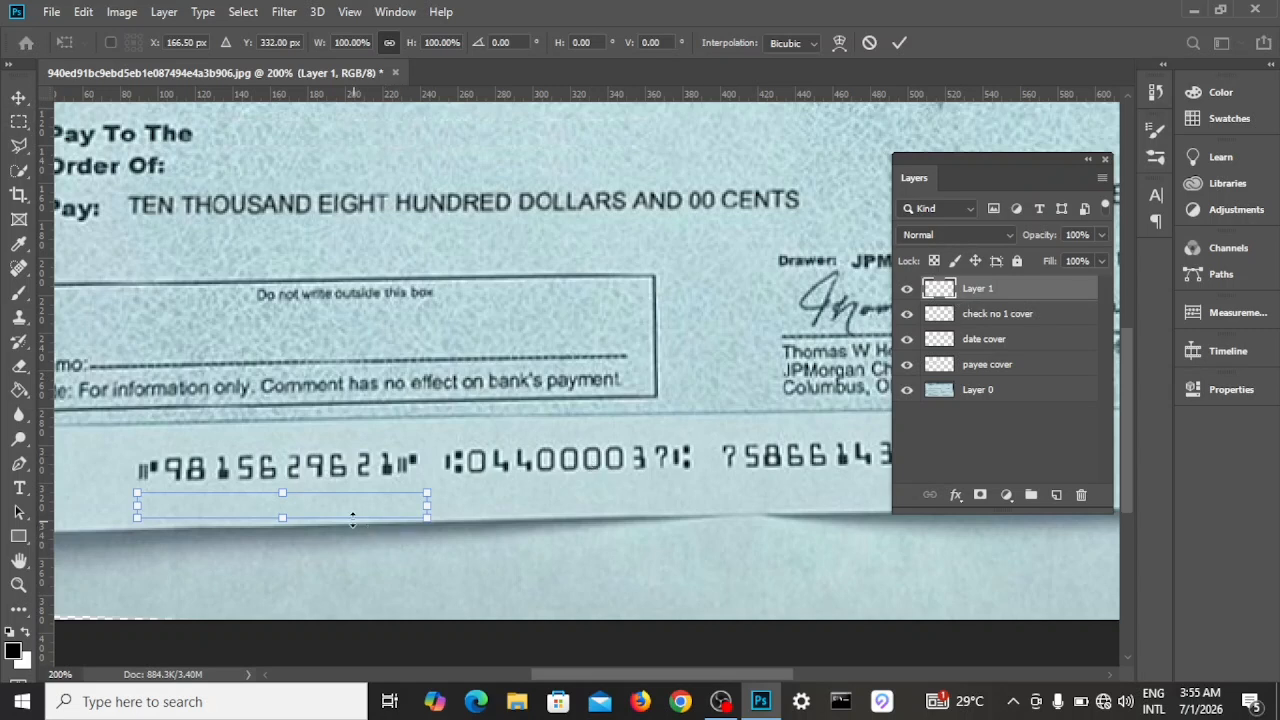
drag(348, 510, 348, 493)
drag(347, 484, 346, 471)
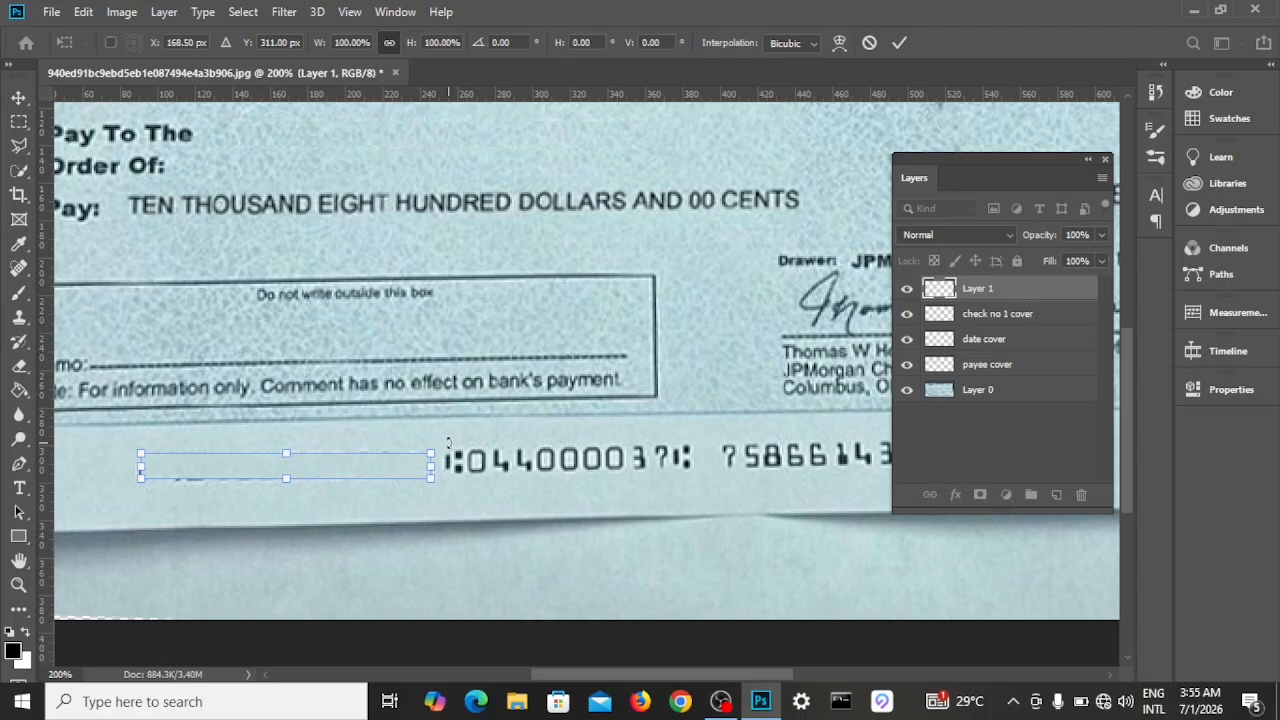
drag(447, 441, 448, 437)
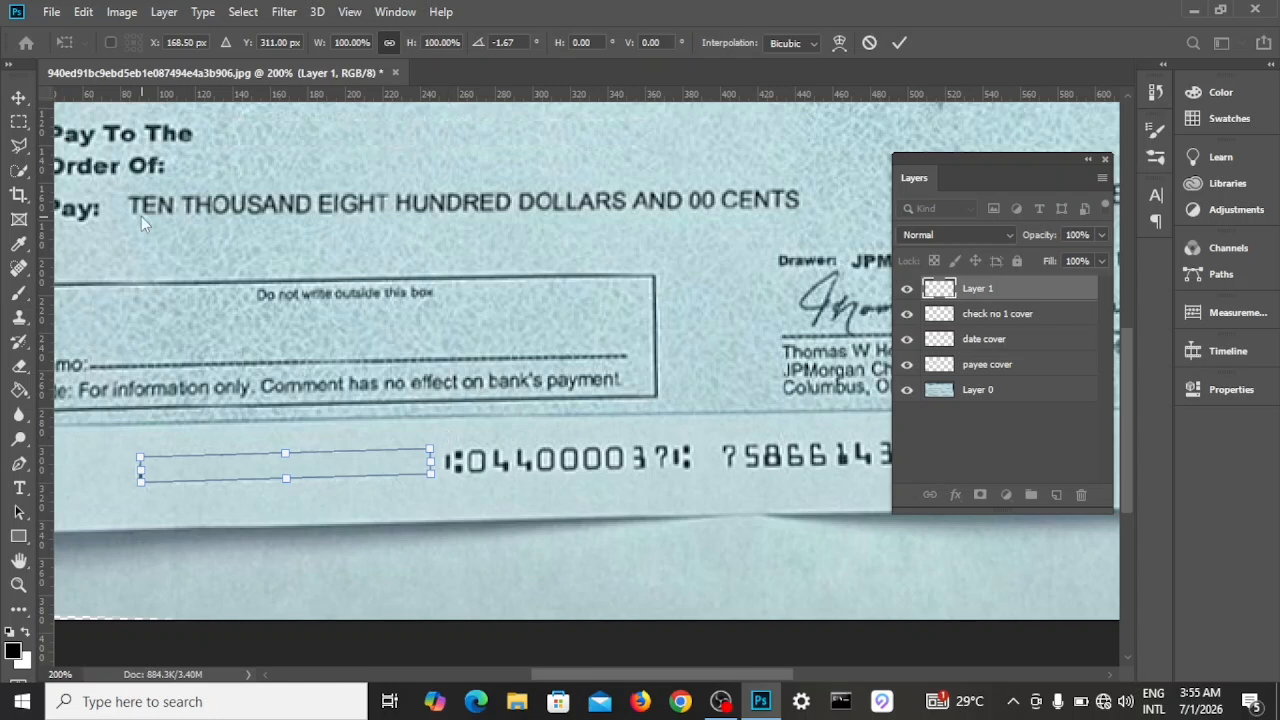
click(17, 96)
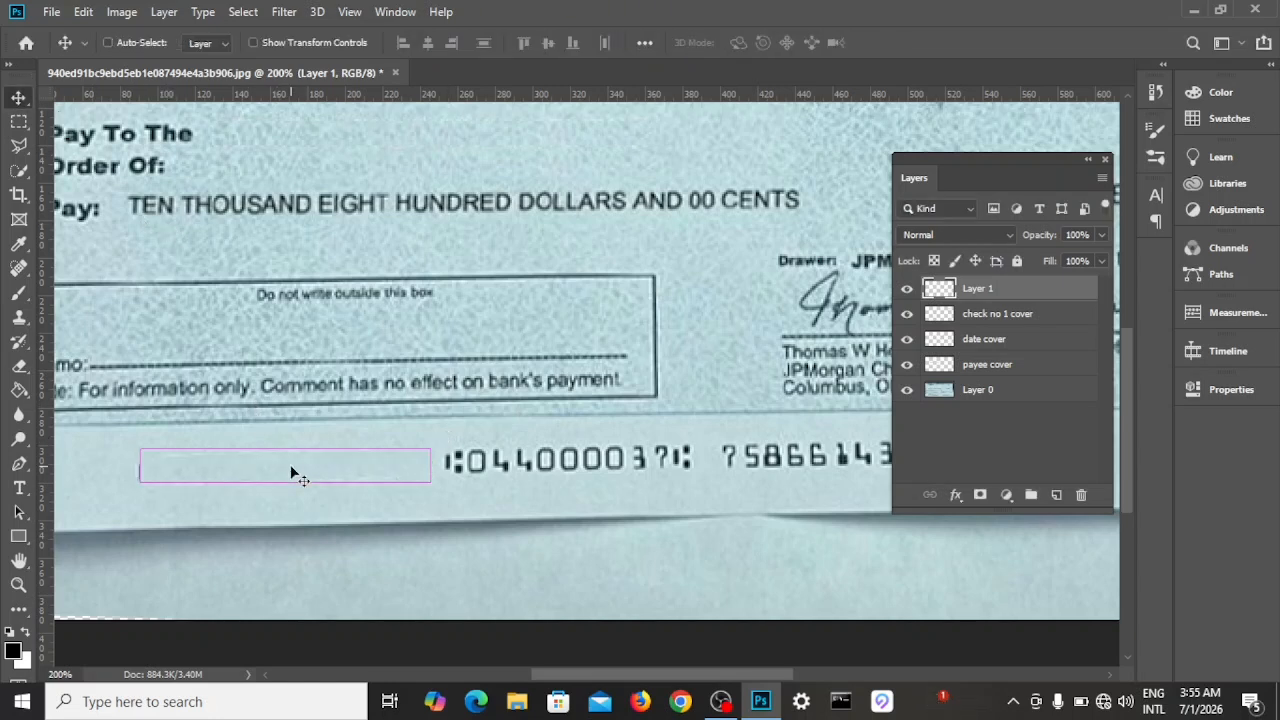
key(ctrl+t)
drag(144, 469, 134, 474)
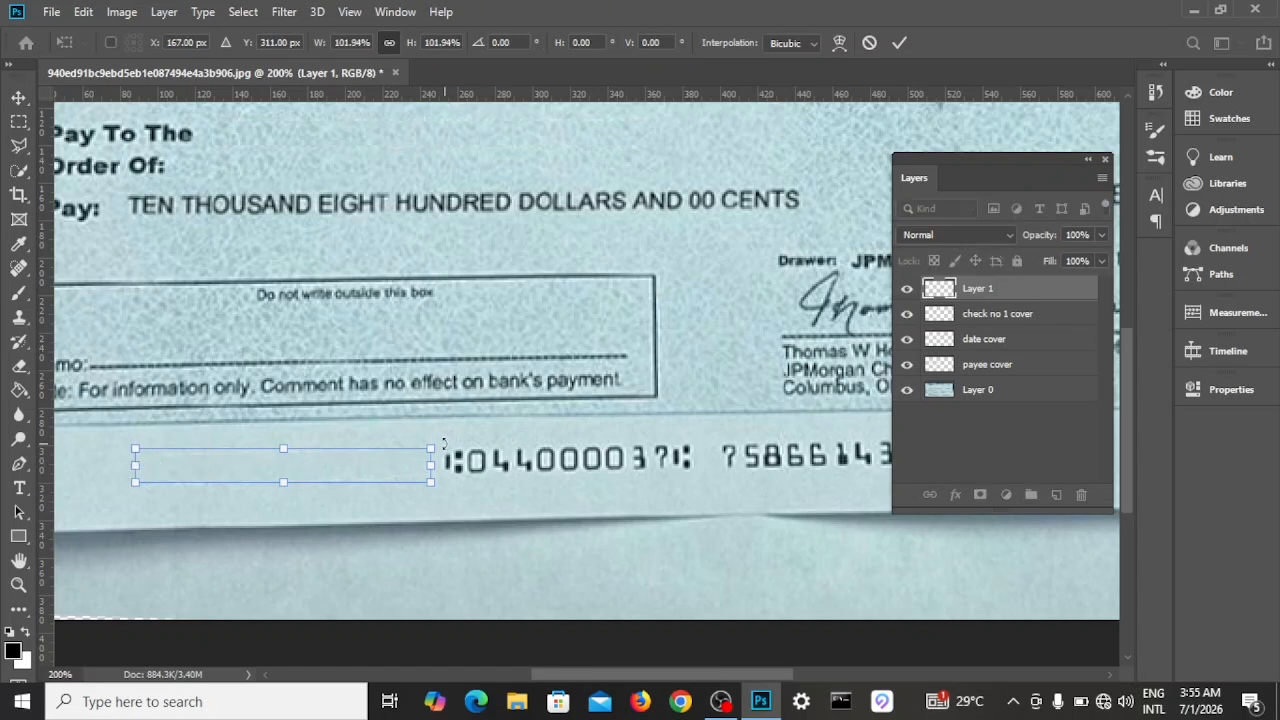
drag(448, 441, 448, 440)
click(19, 97)
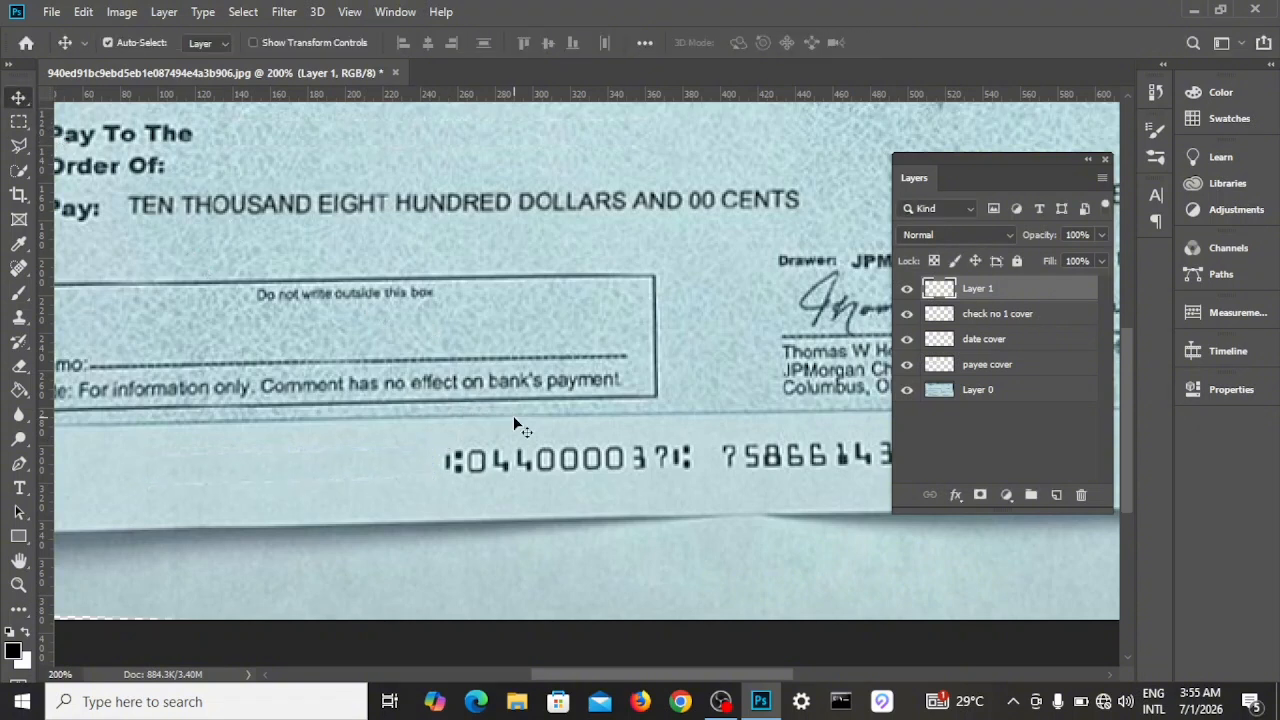
key(ctrl+t)
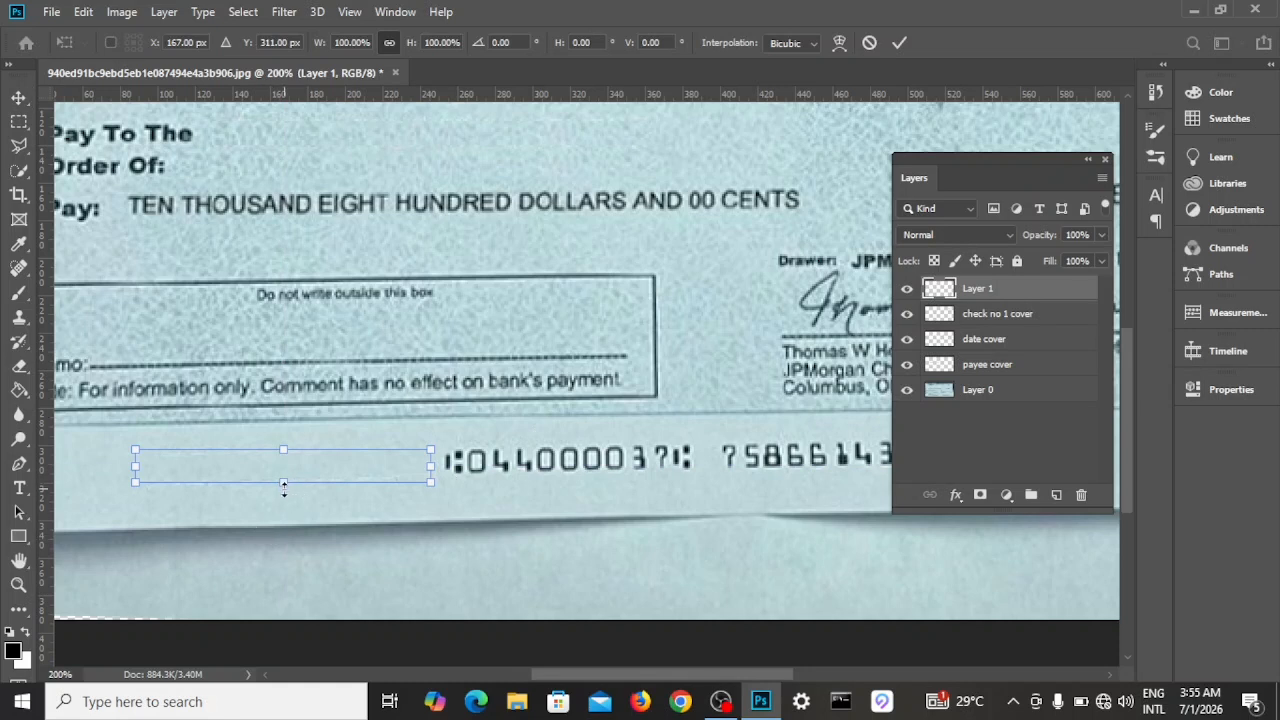
drag(284, 485, 272, 470)
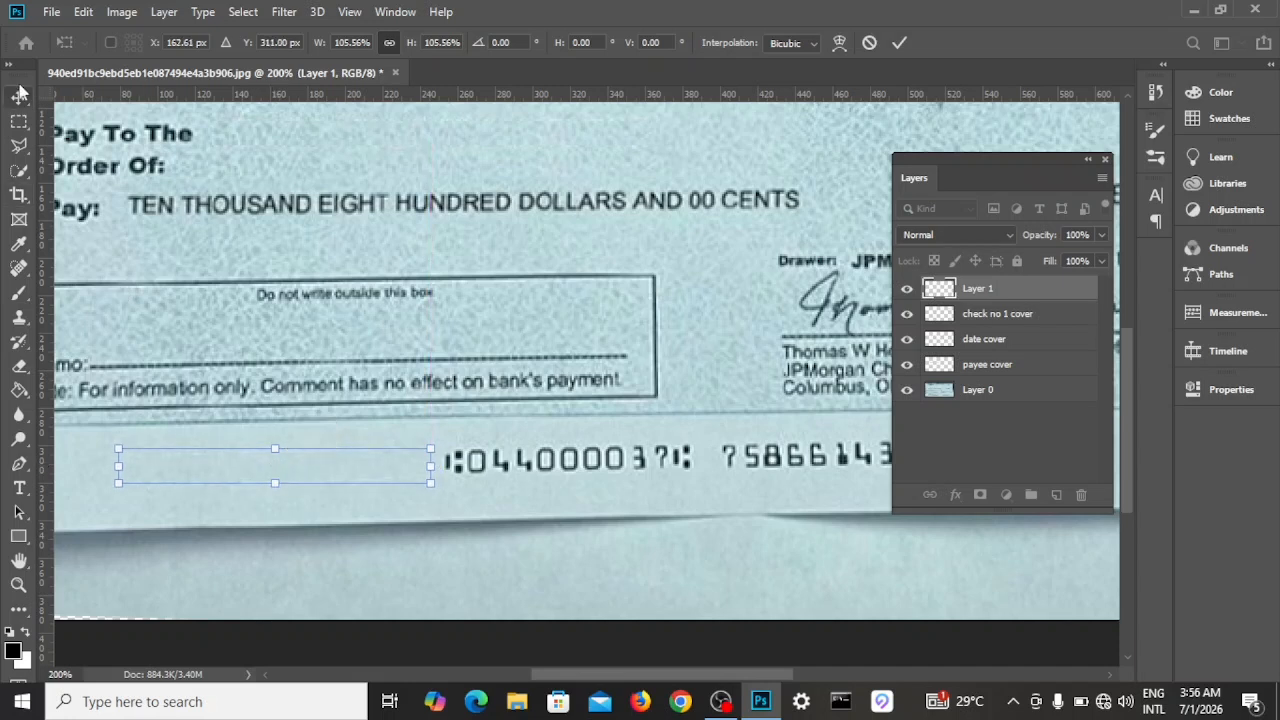
key(Return)
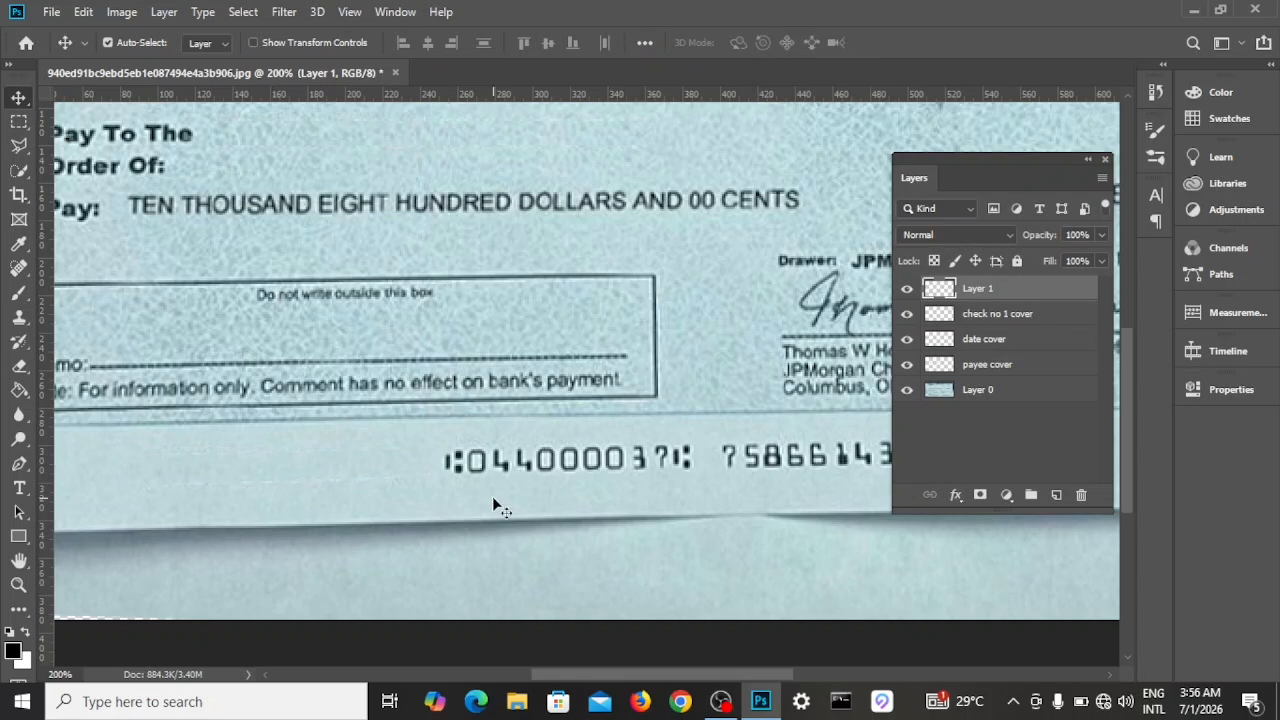
scroll(493, 499, down, 1)
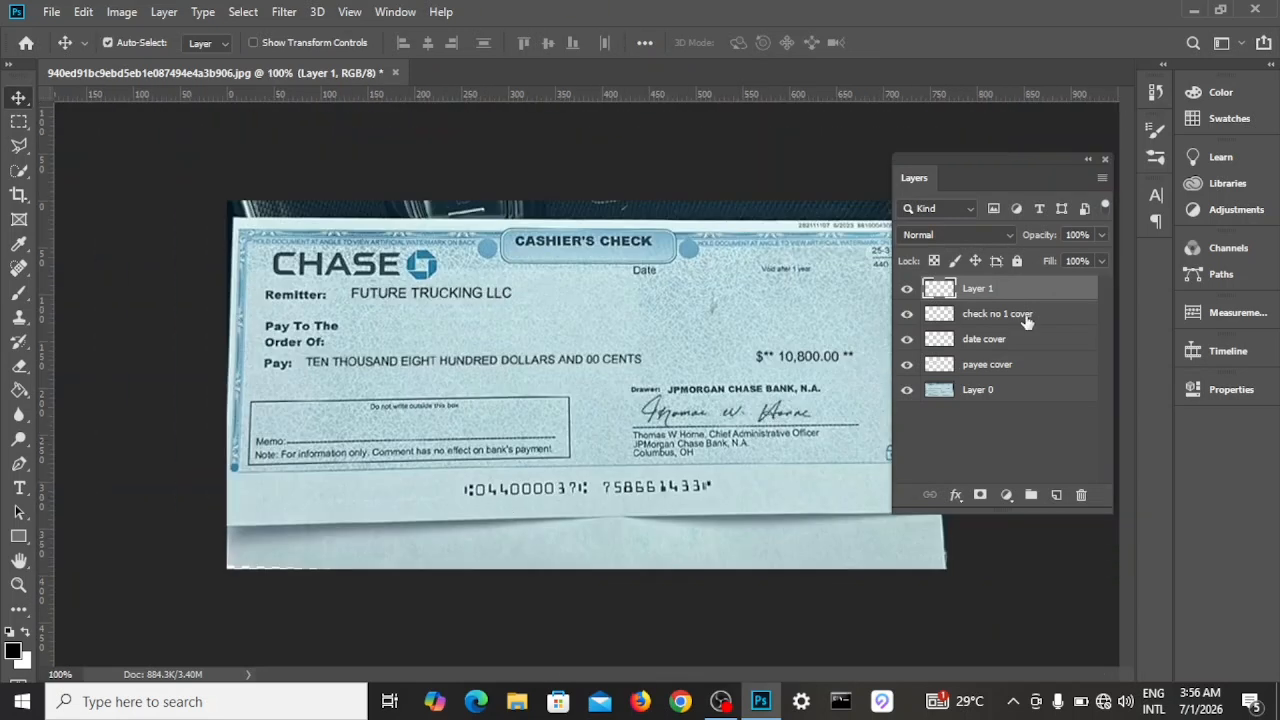
double_click(979, 289)
text(check no 2 cover)
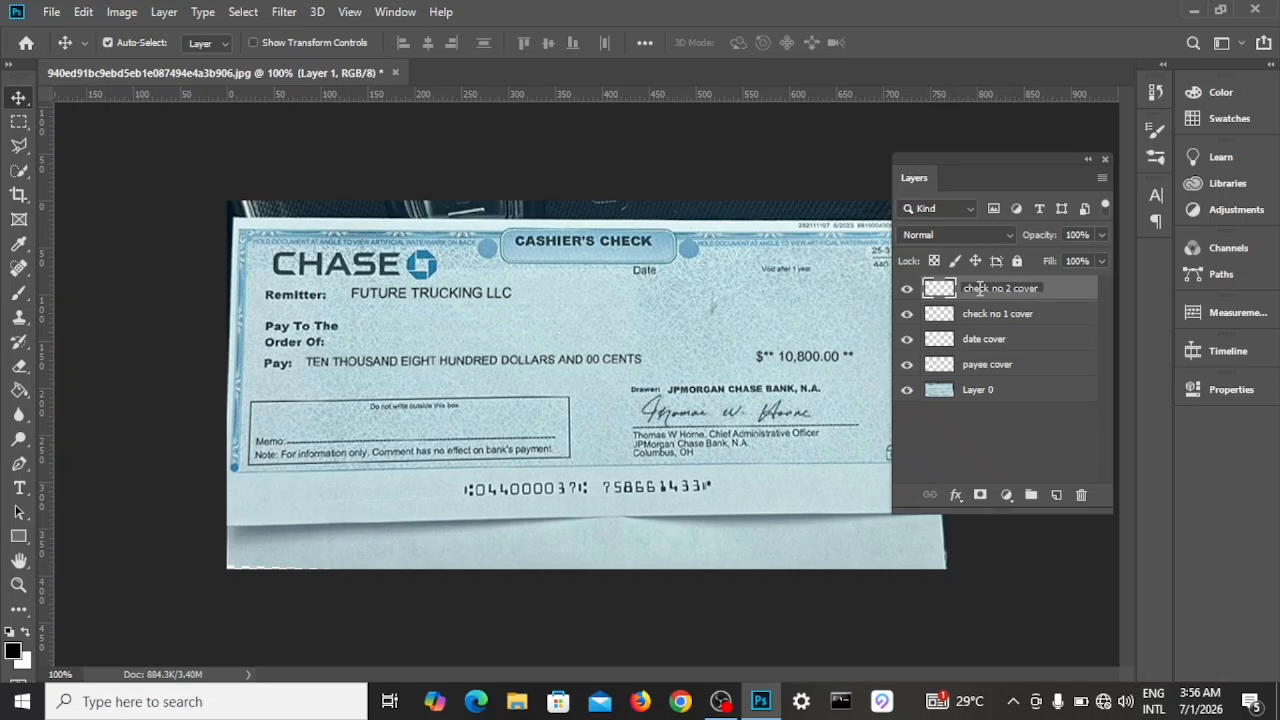
key(Return)
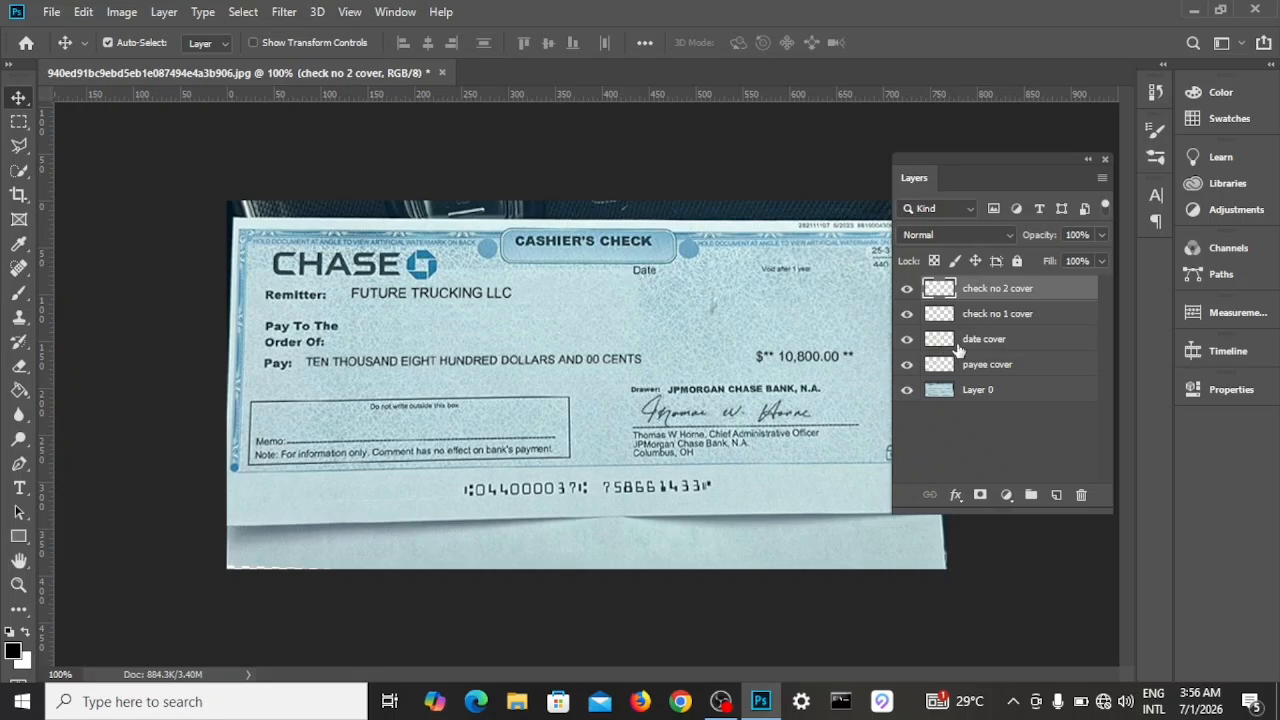
click(996, 369)
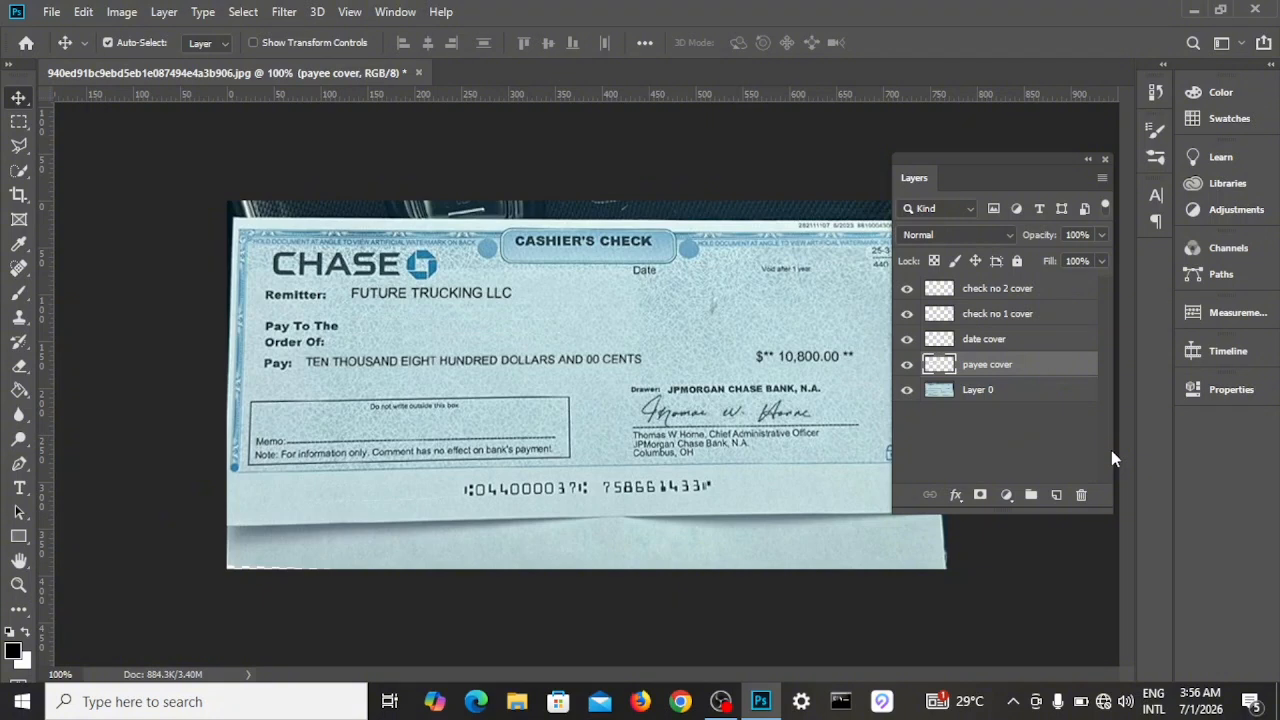
click(1057, 495)
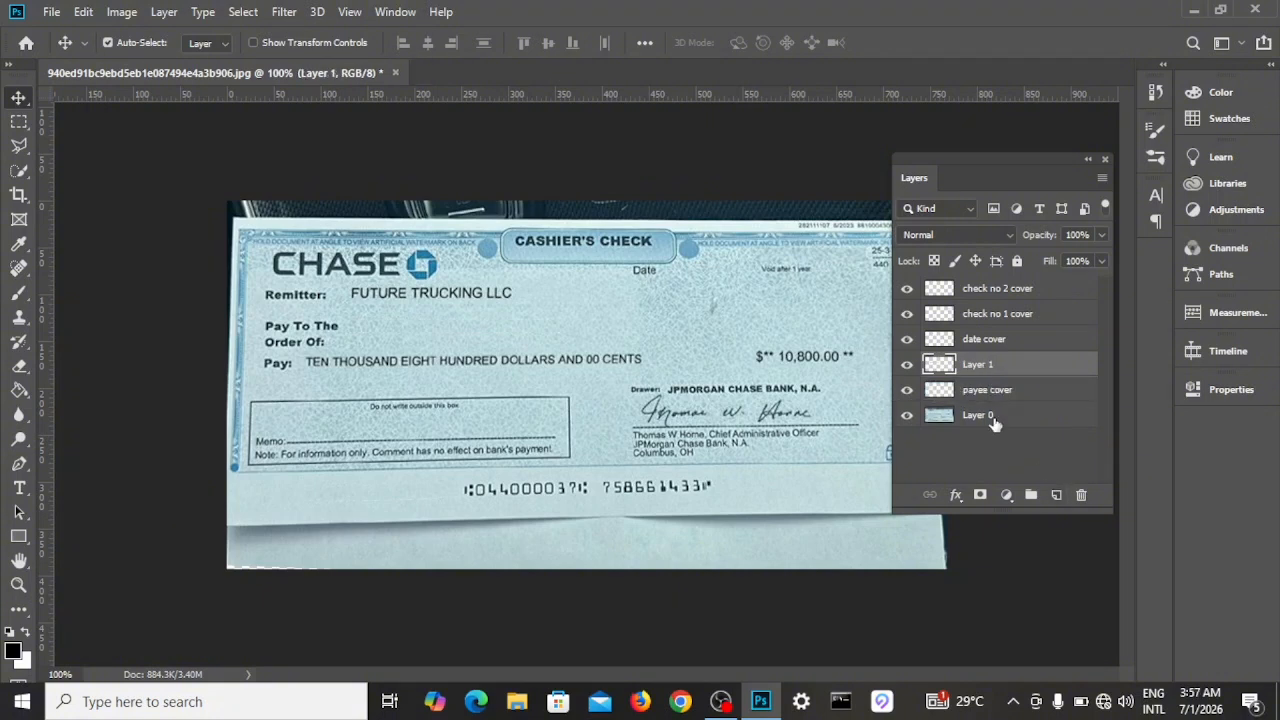
click(1015, 395)
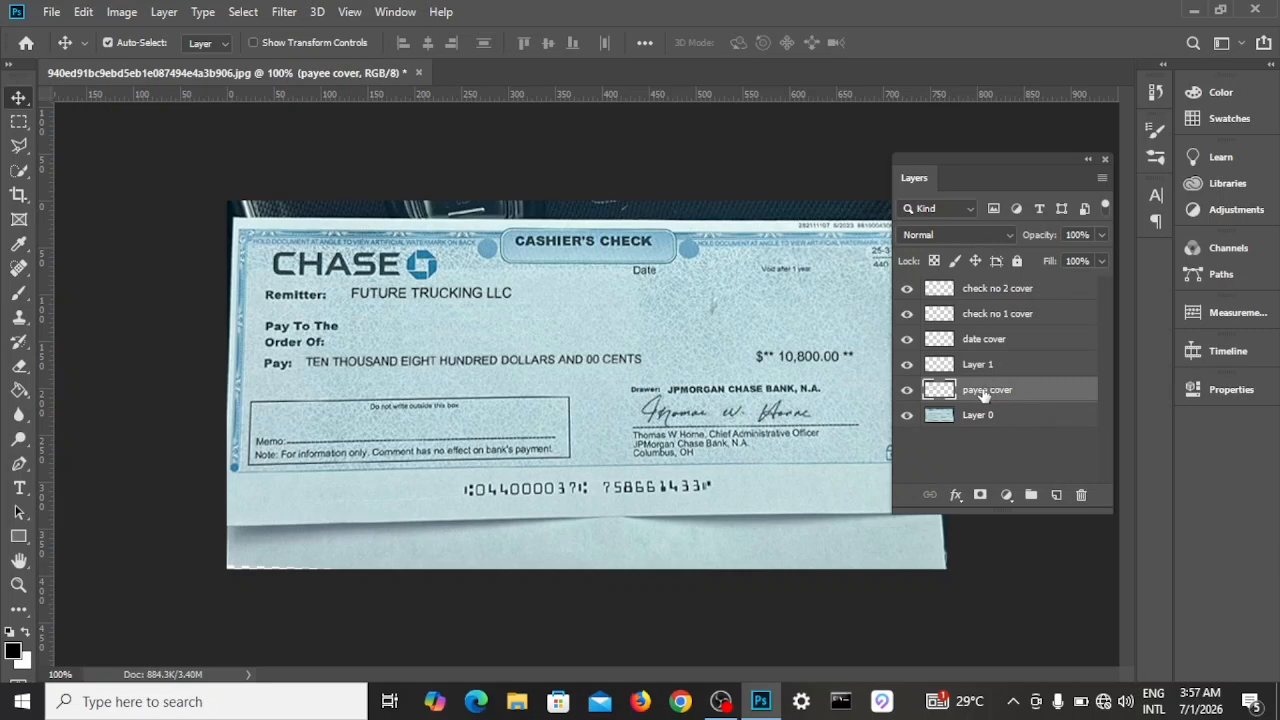
click(975, 370)
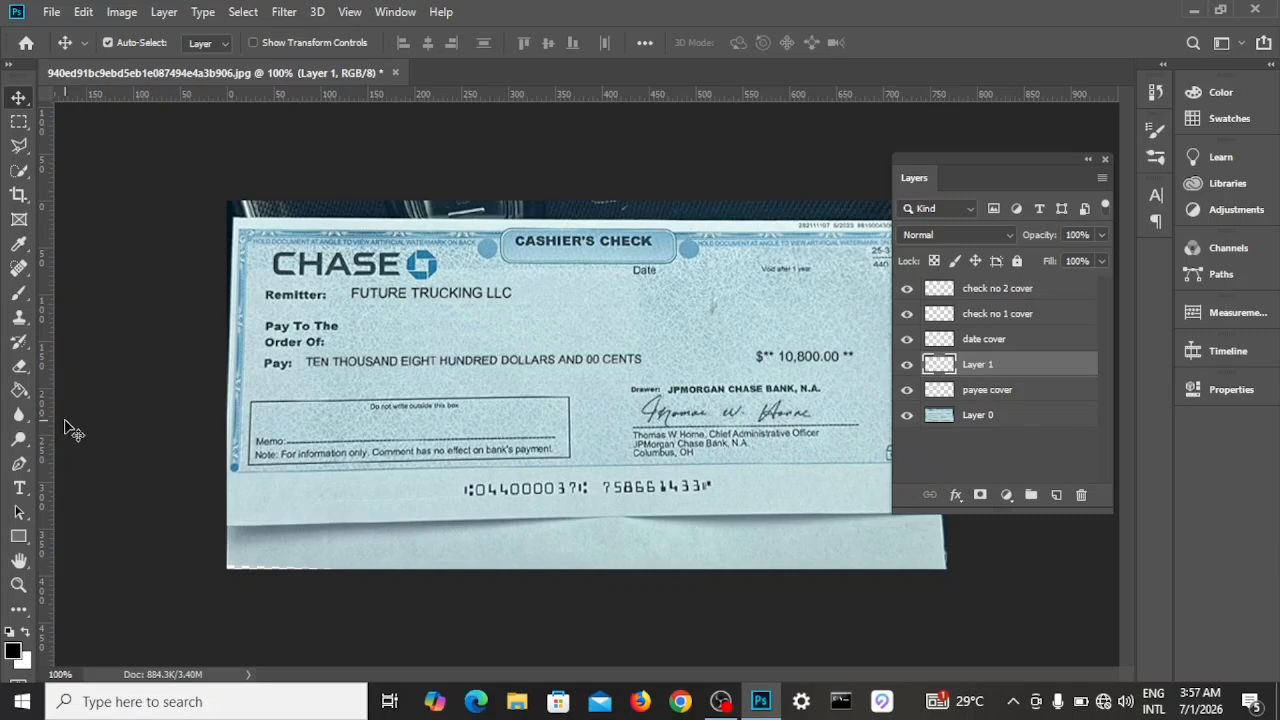
click(17, 493)
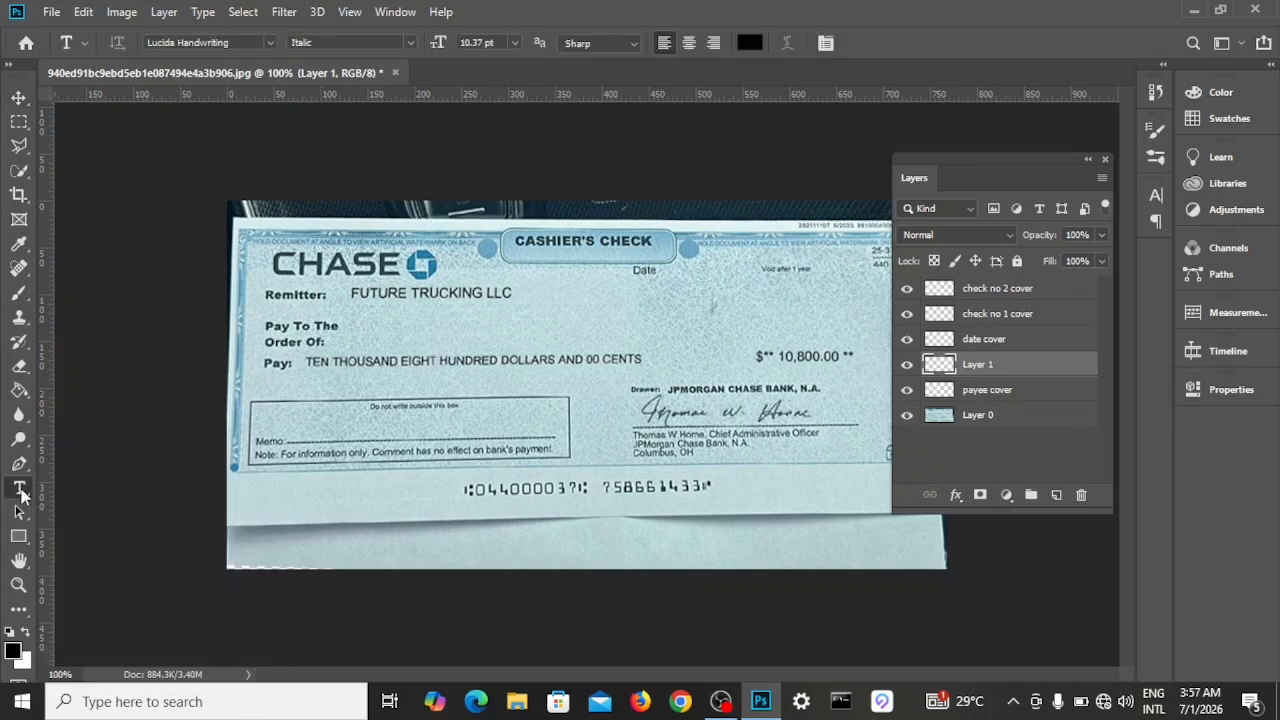
click(268, 44)
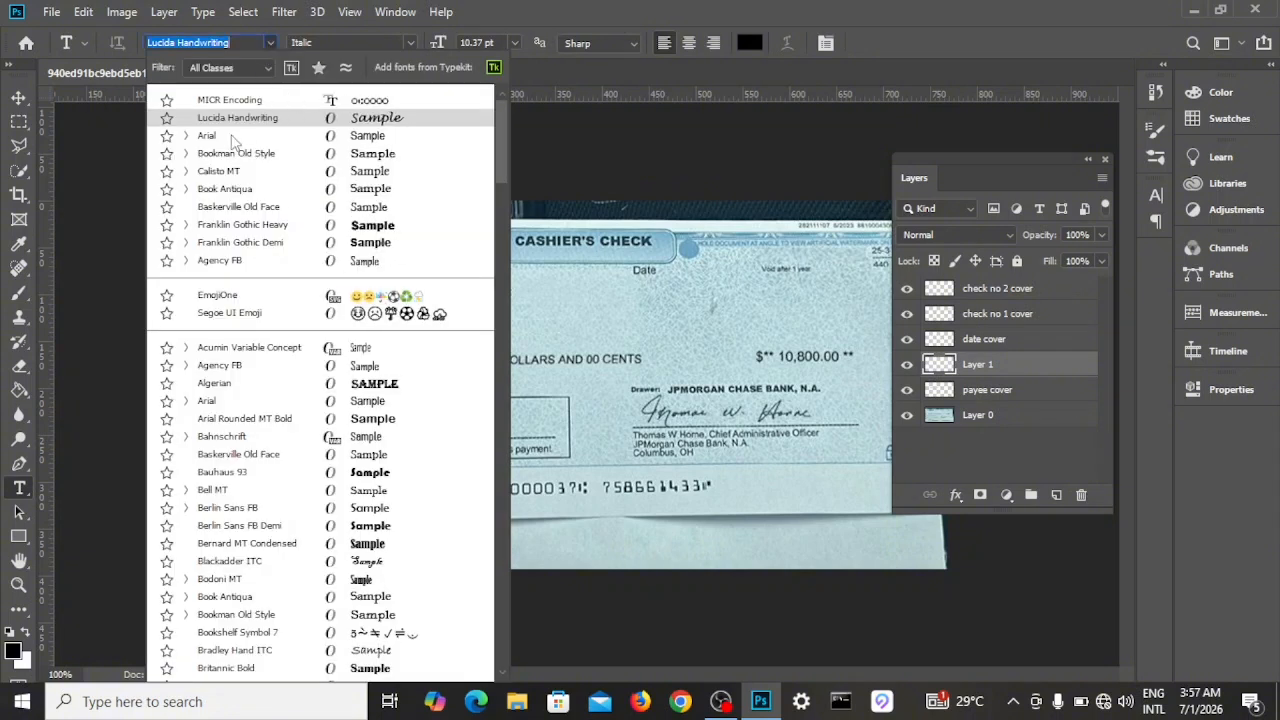
click(229, 137)
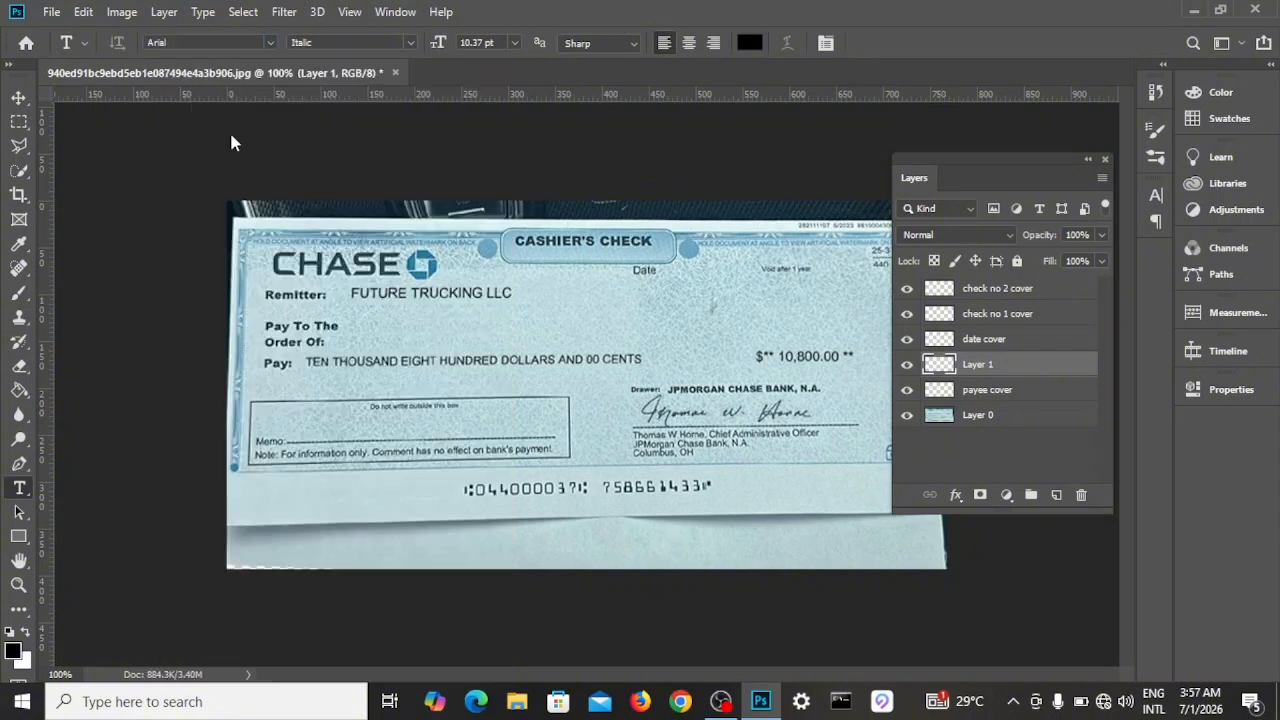
click(411, 43)
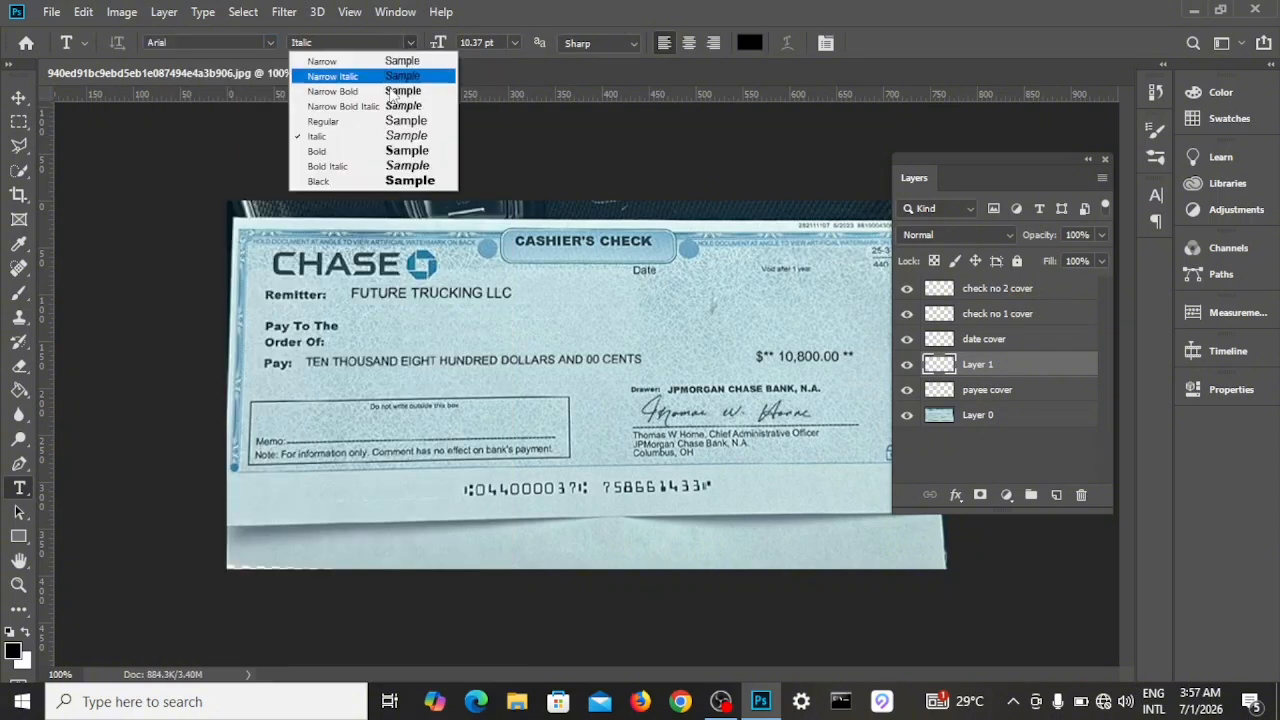
click(343, 125)
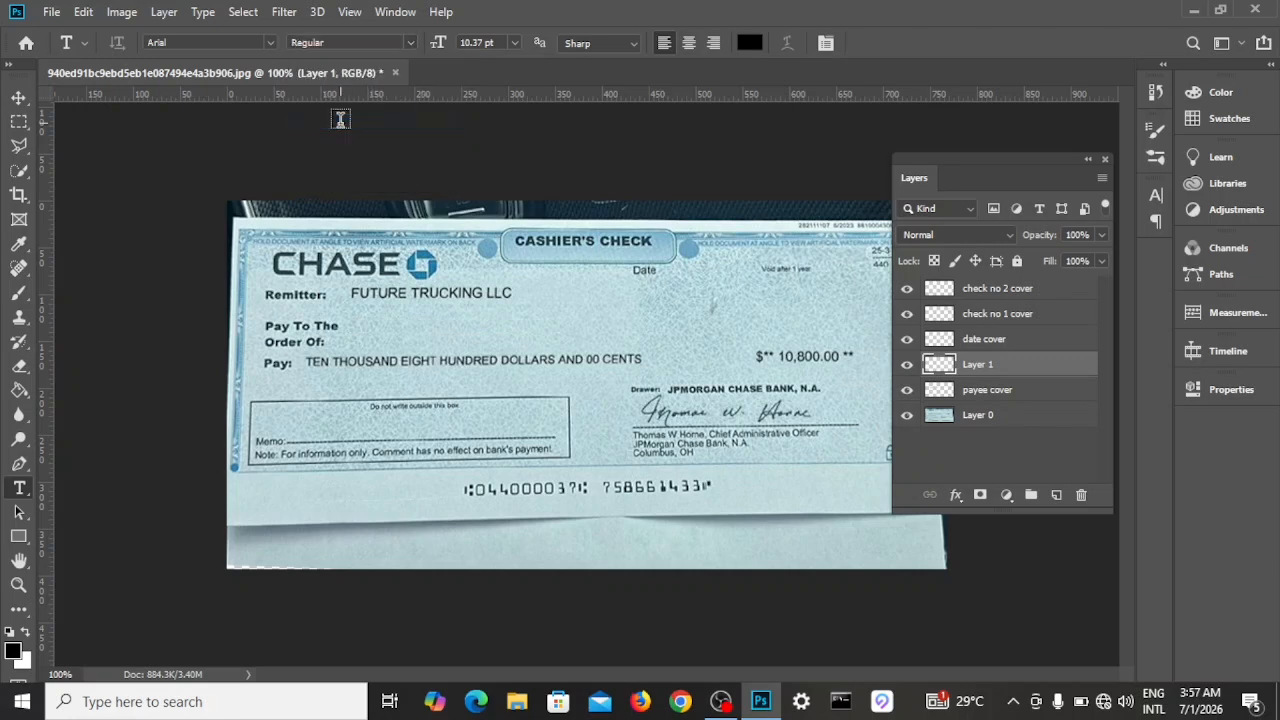
click(369, 331)
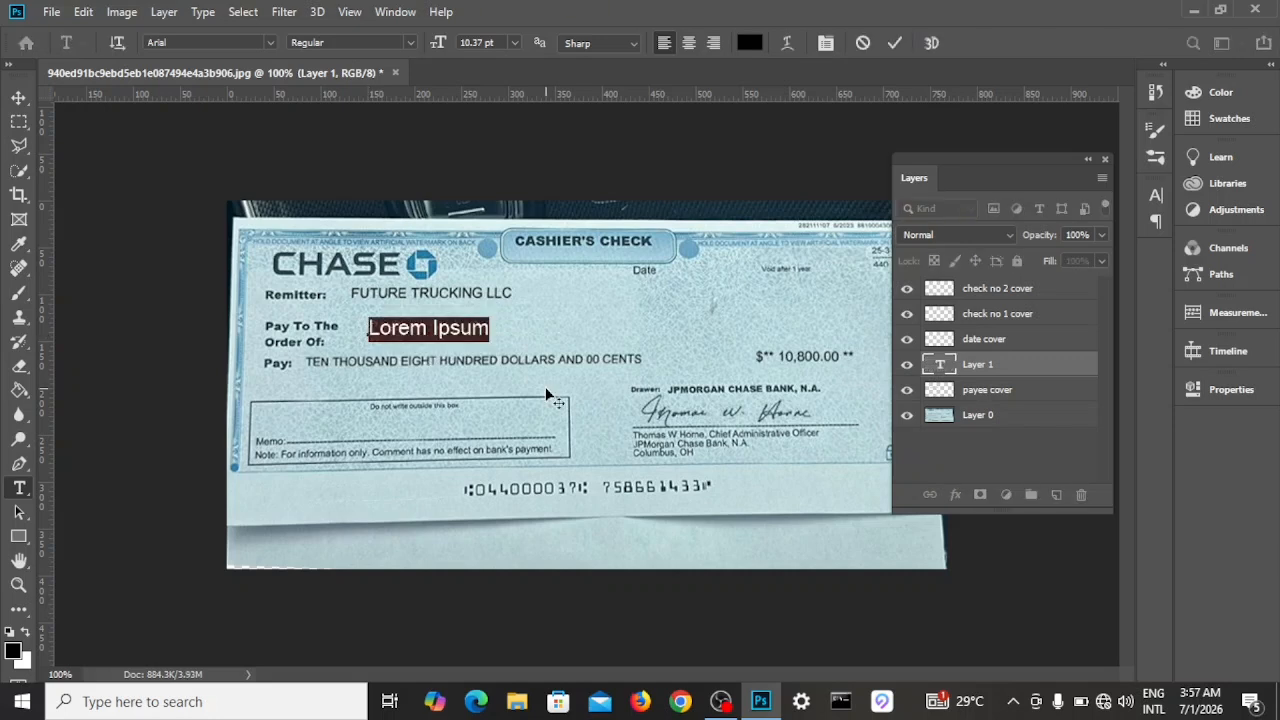
key(BackSpace)
text(JOHN DOE)
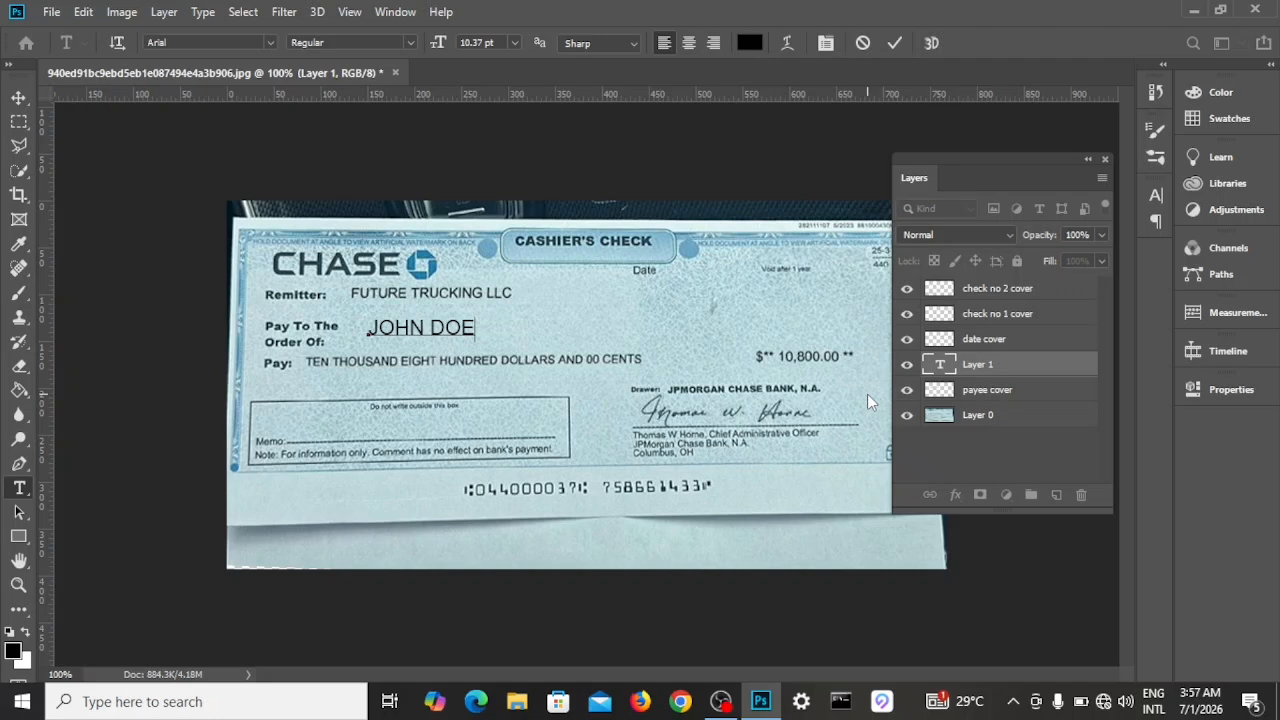
click(999, 341)
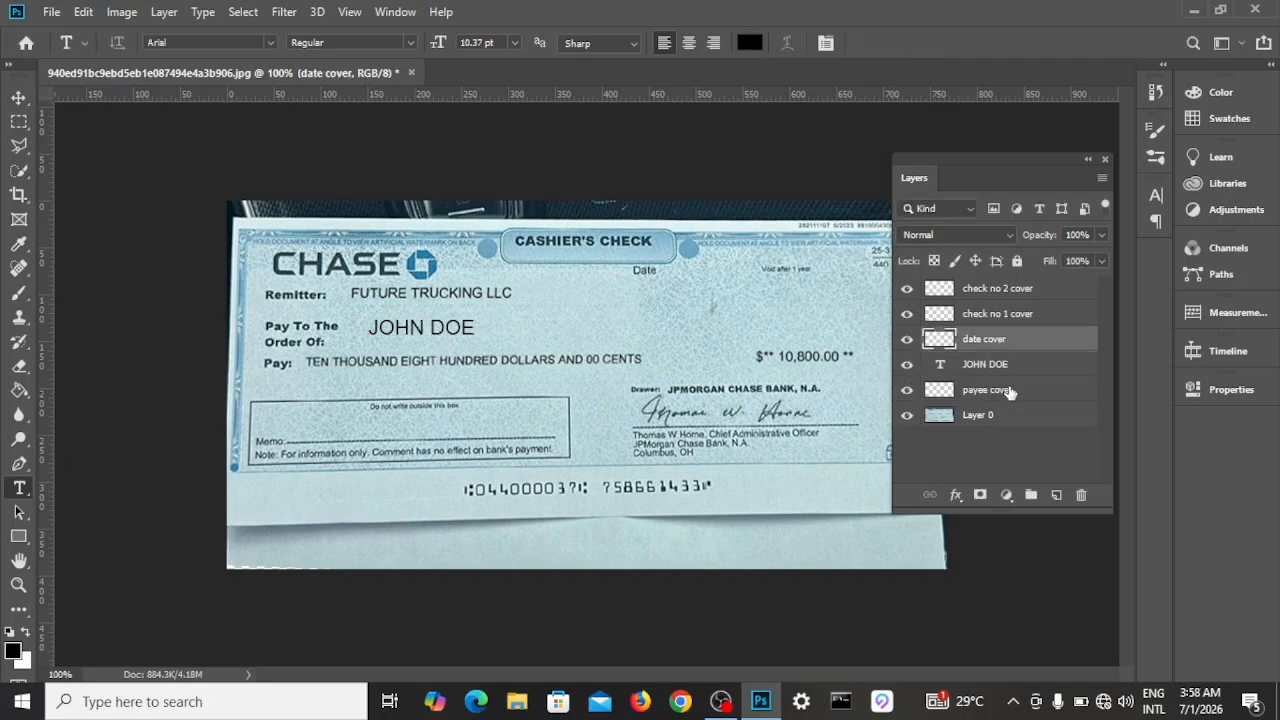
click(1010, 392)
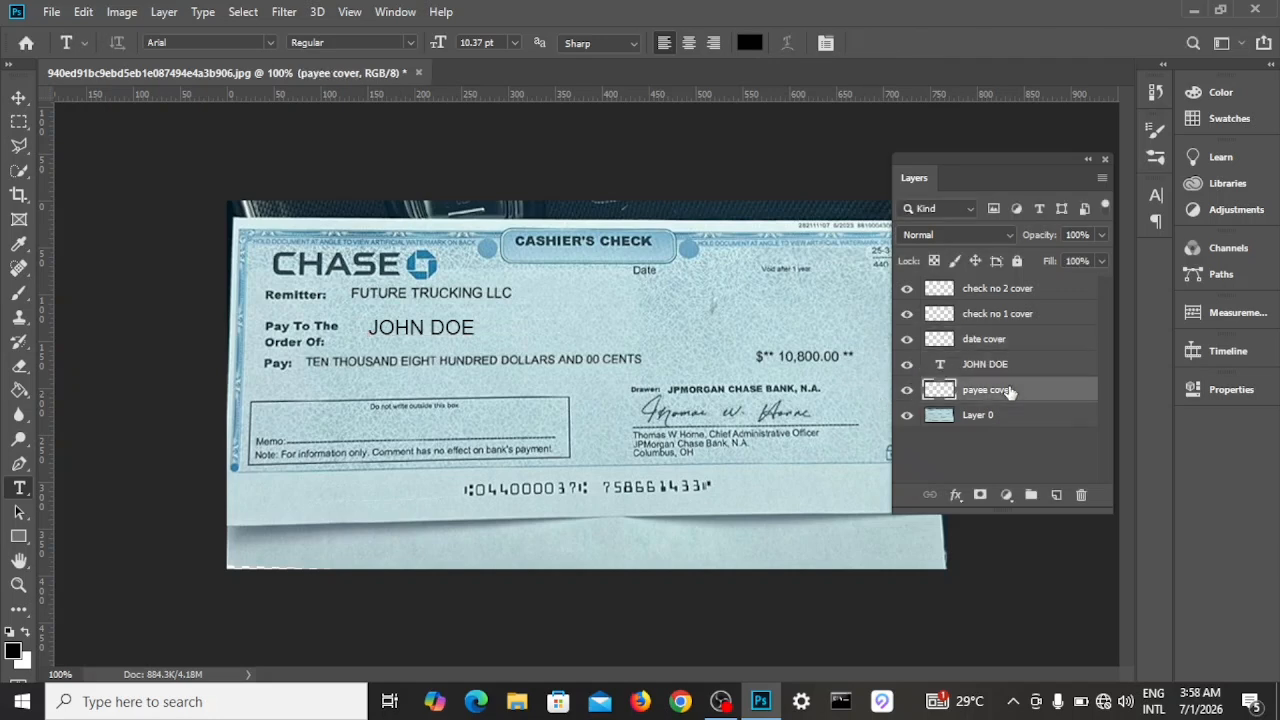
click(906, 391)
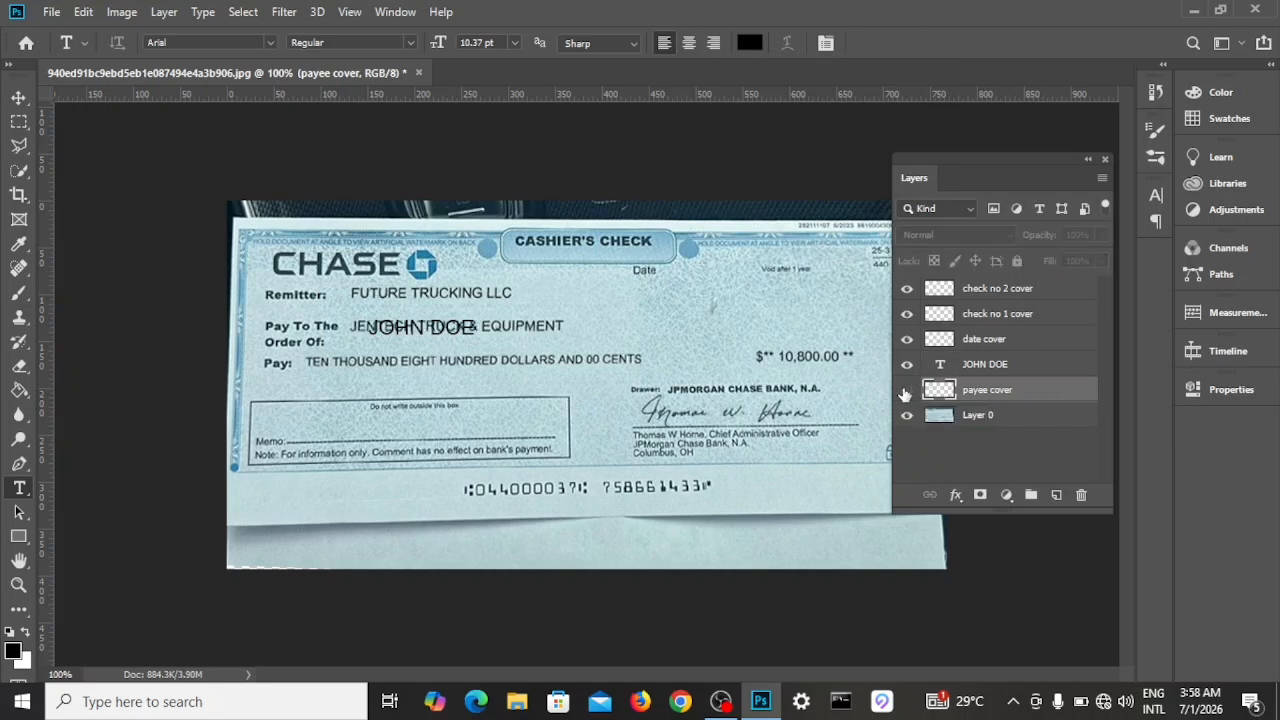
click(994, 366)
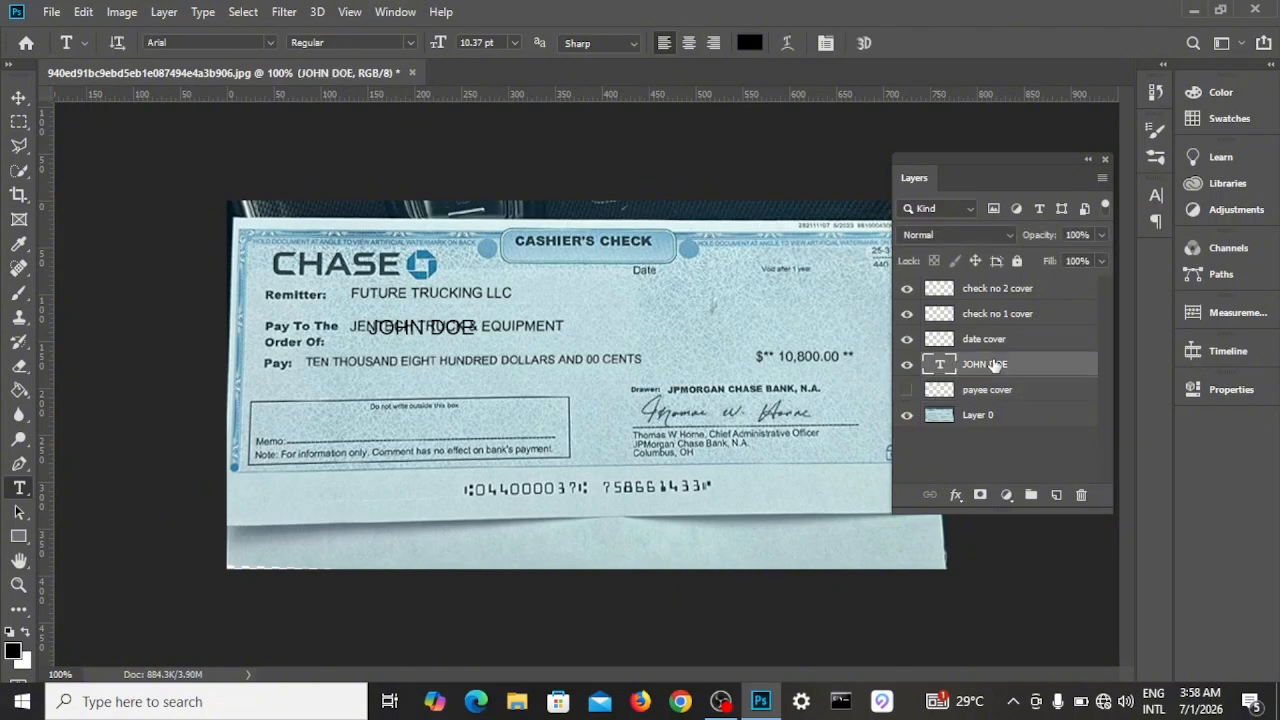
key(ctrl+t)
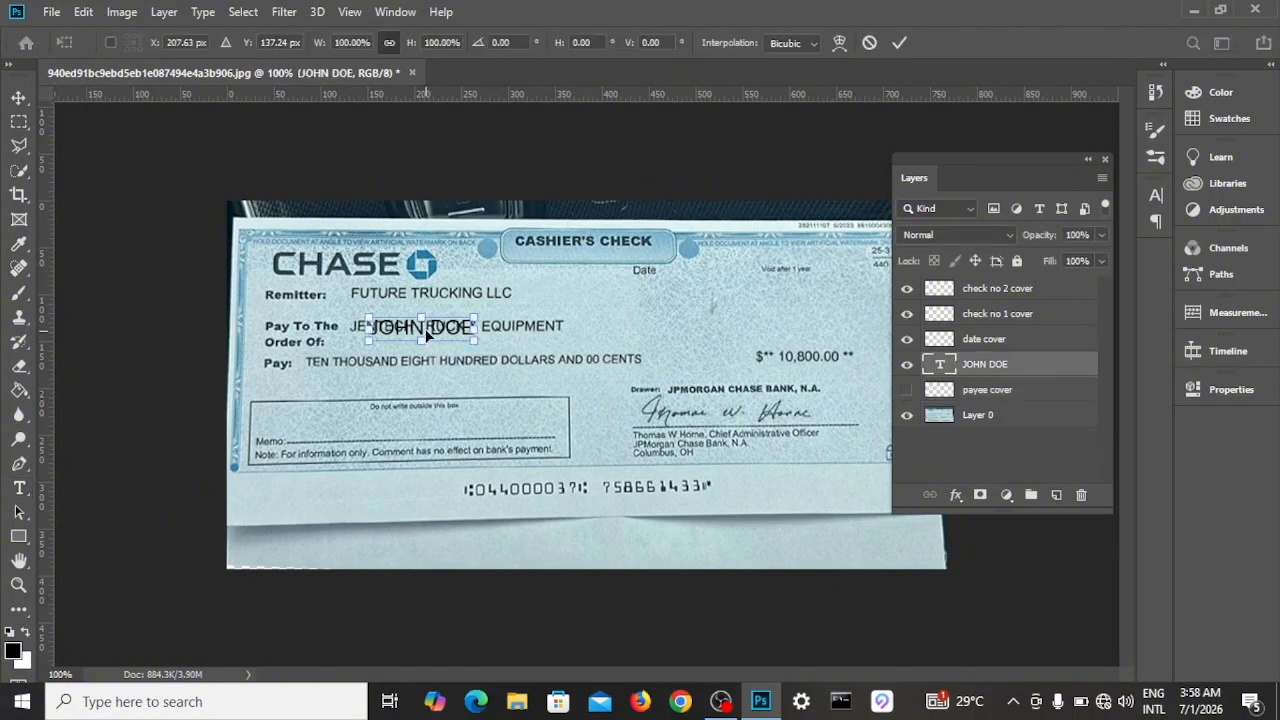
drag(440, 333, 642, 323)
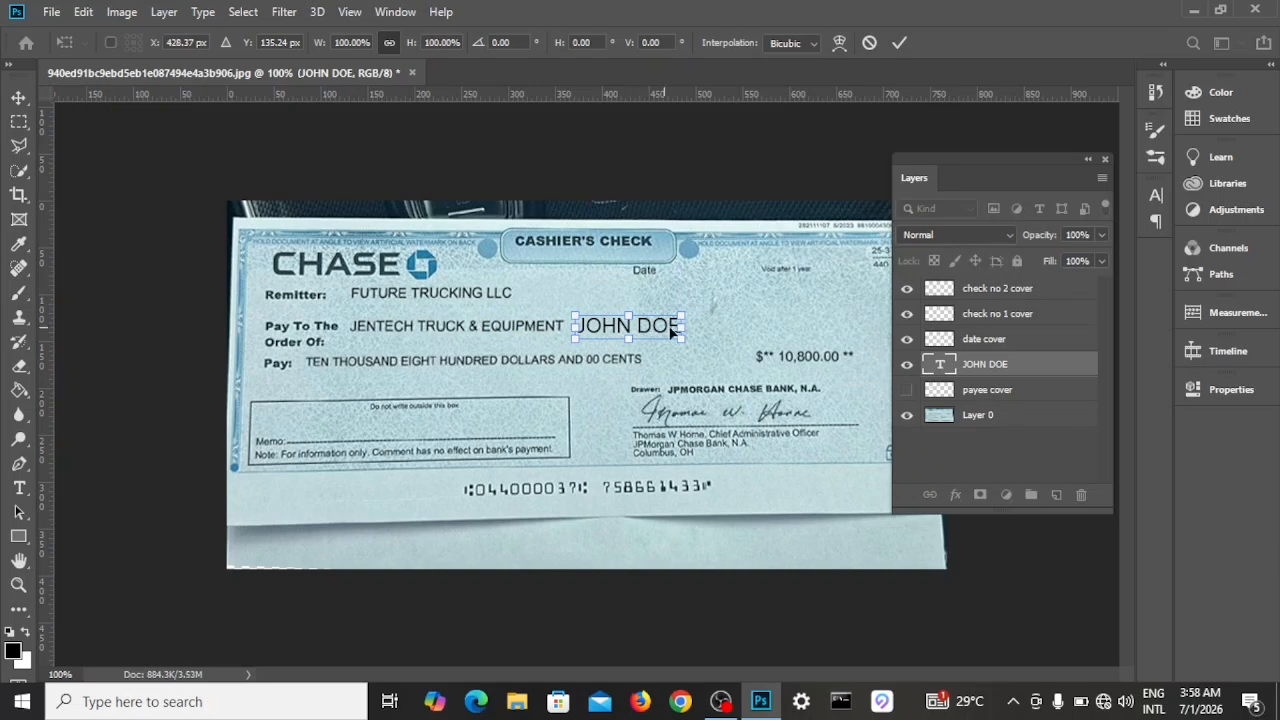
drag(685, 343, 659, 339)
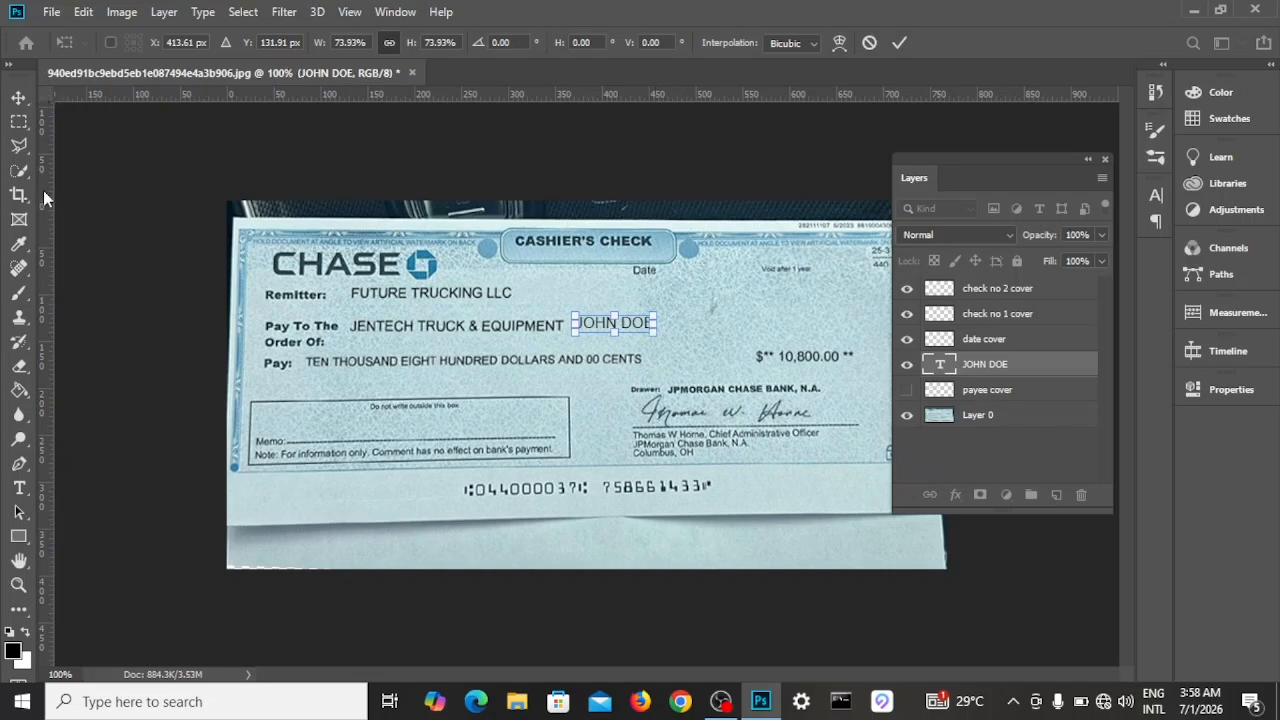
click(21, 490)
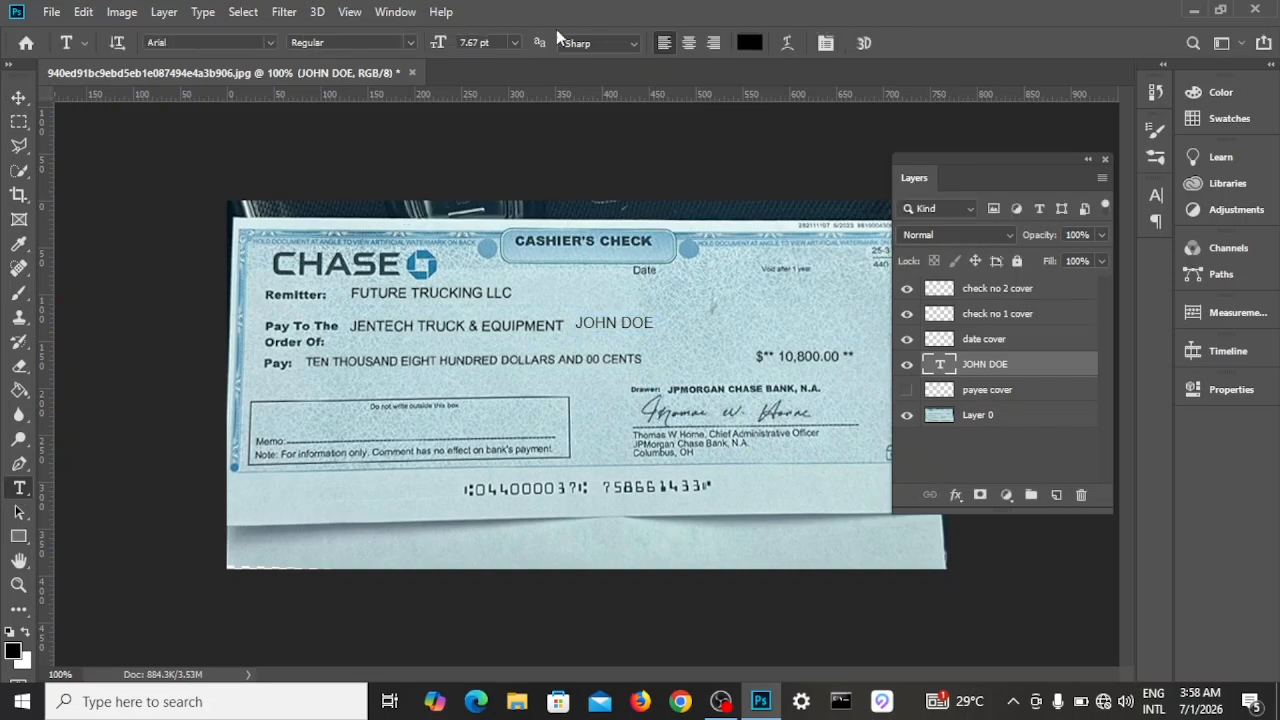
click(408, 42)
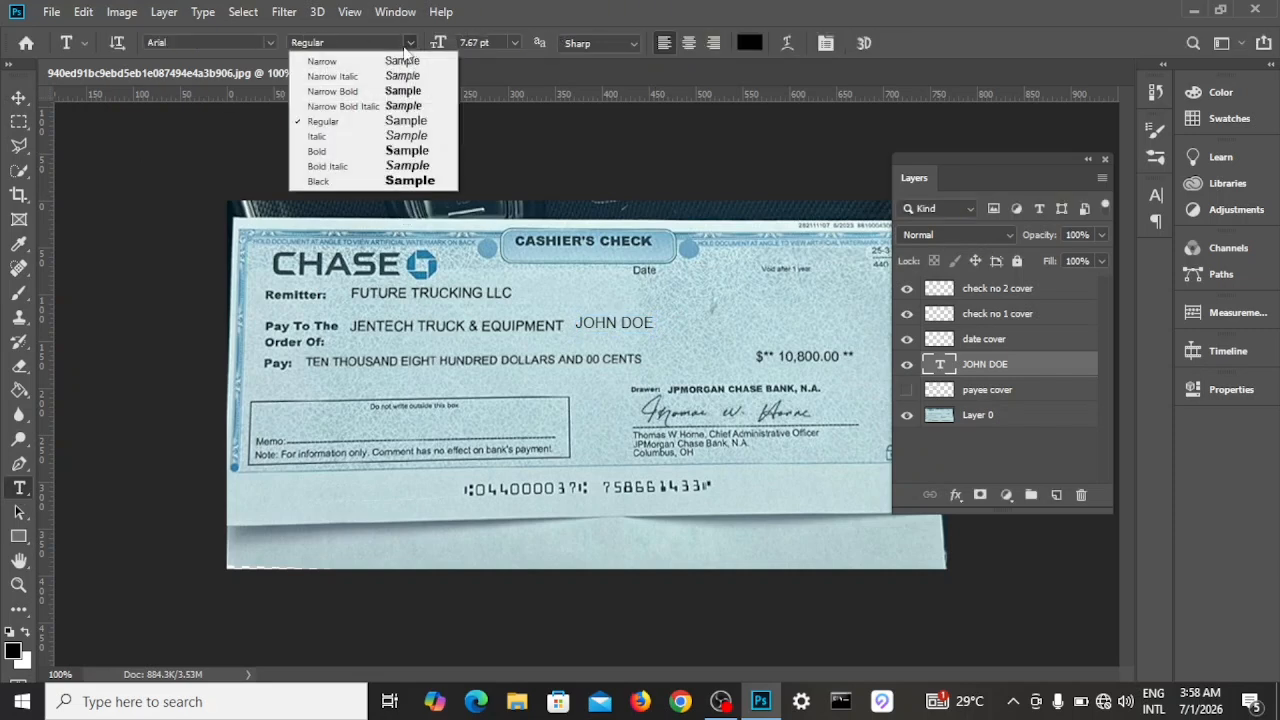
click(330, 155)
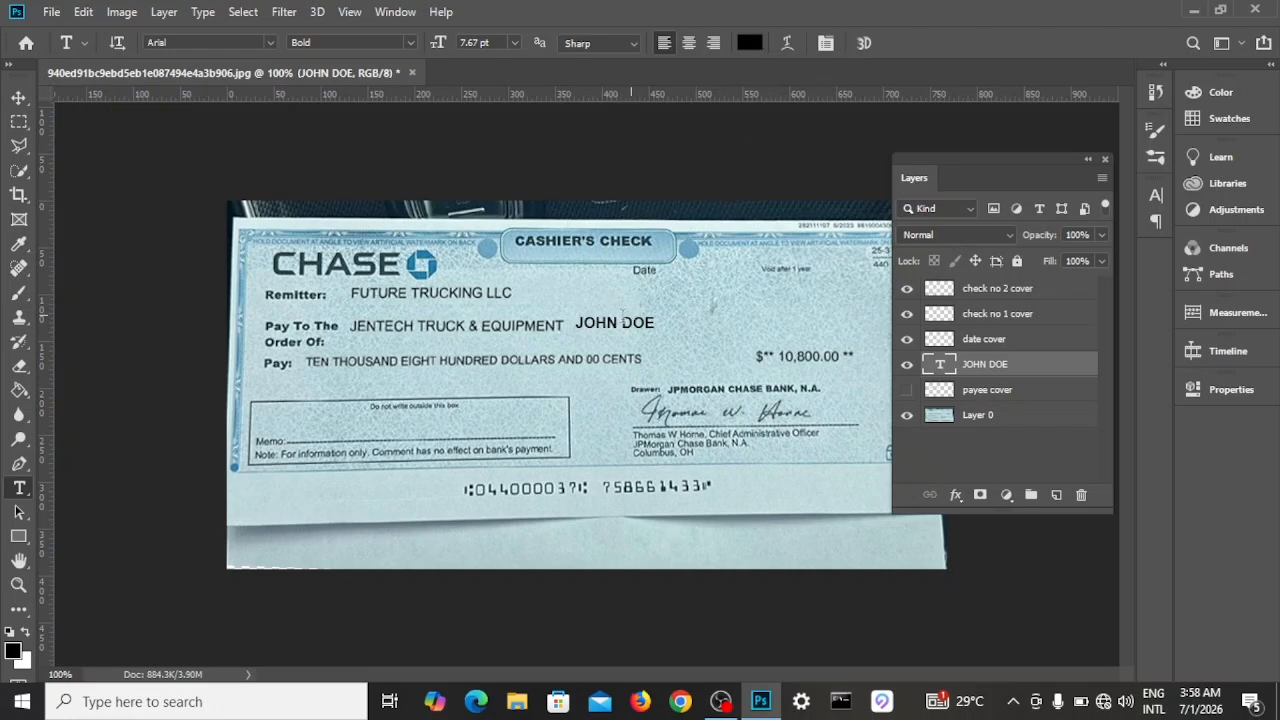
click(749, 44)
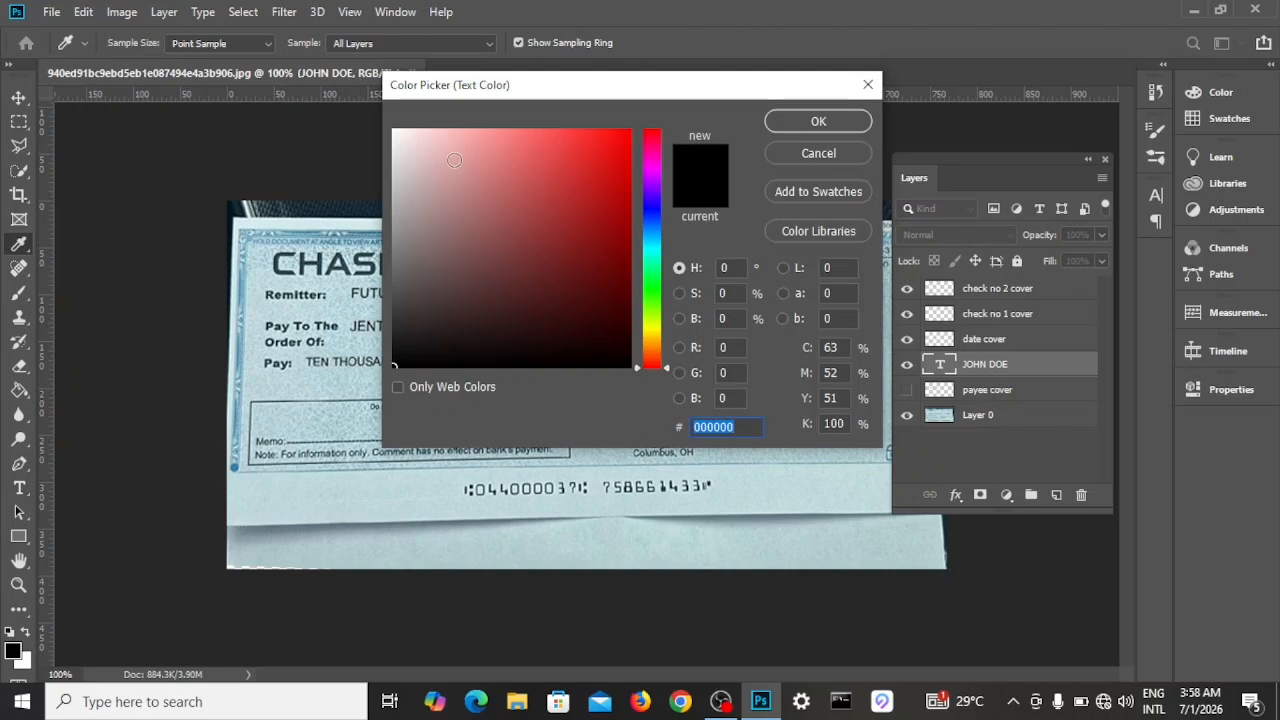
drag(651, 84, 875, 82)
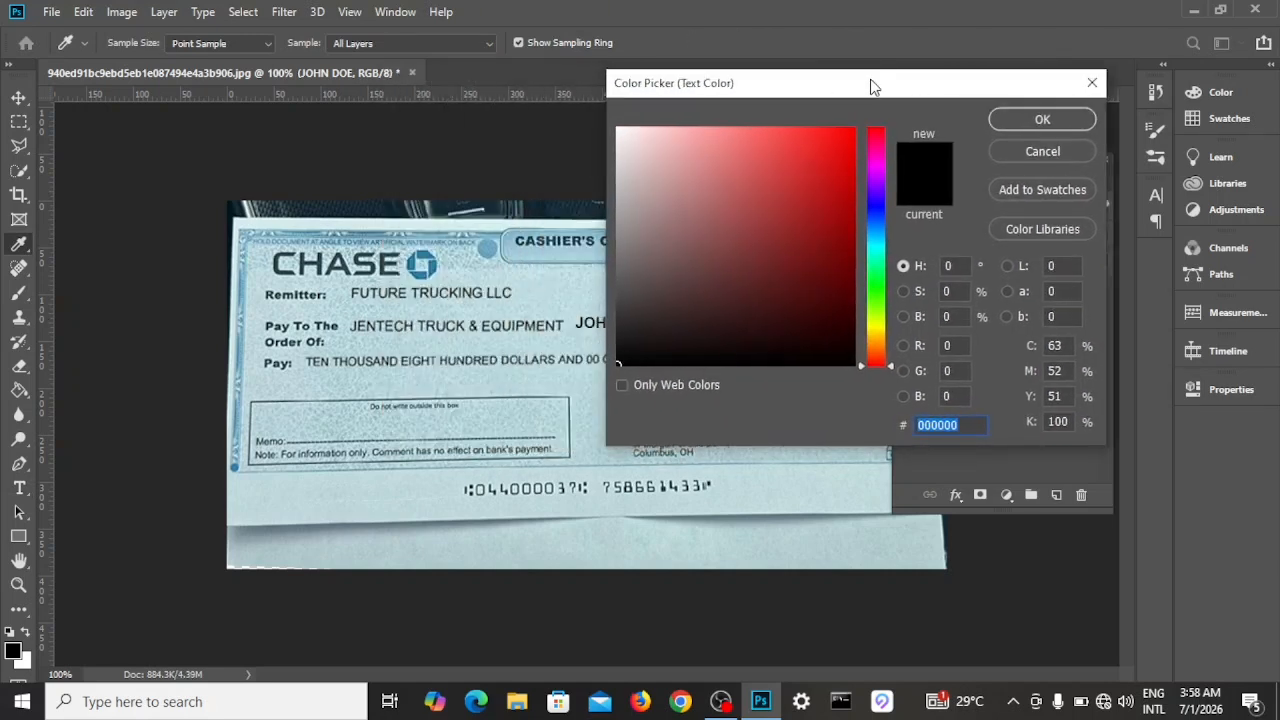
click(631, 343)
mouse_move(631, 343)
mouse_down()
mouse_move(629, 288)
mouse_move(628, 300)
mouse_up()
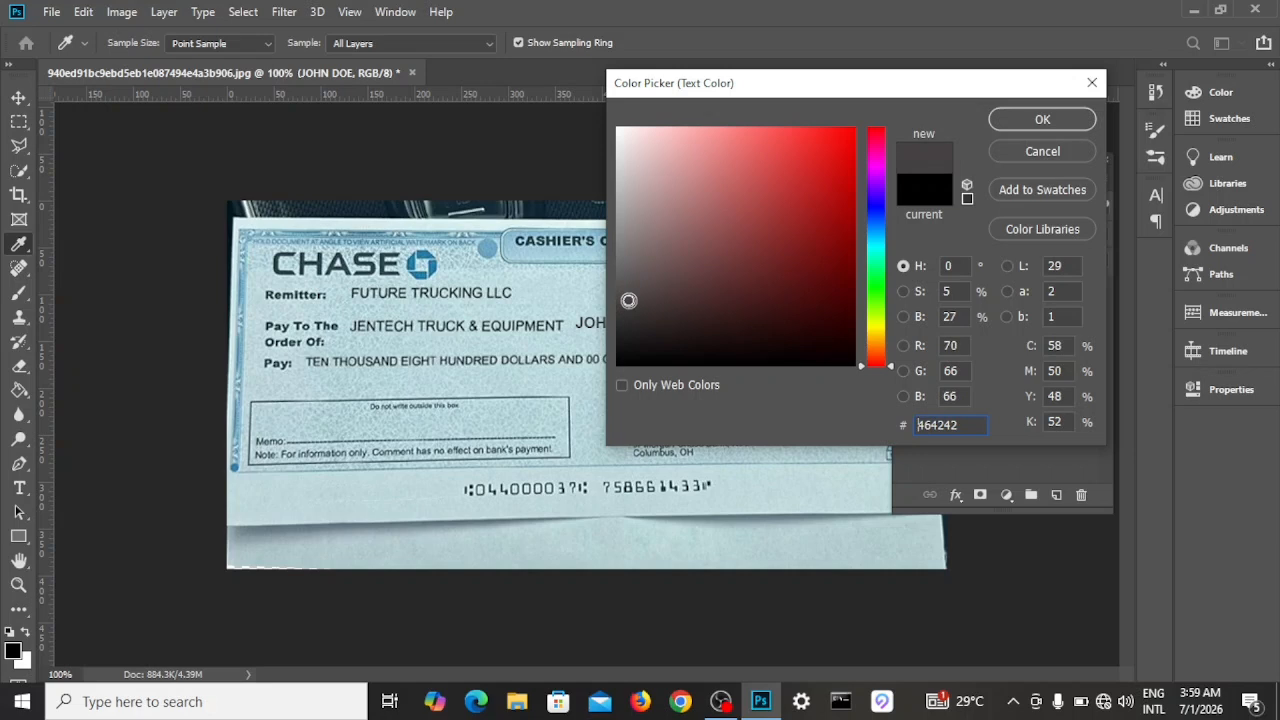
click(1050, 112)
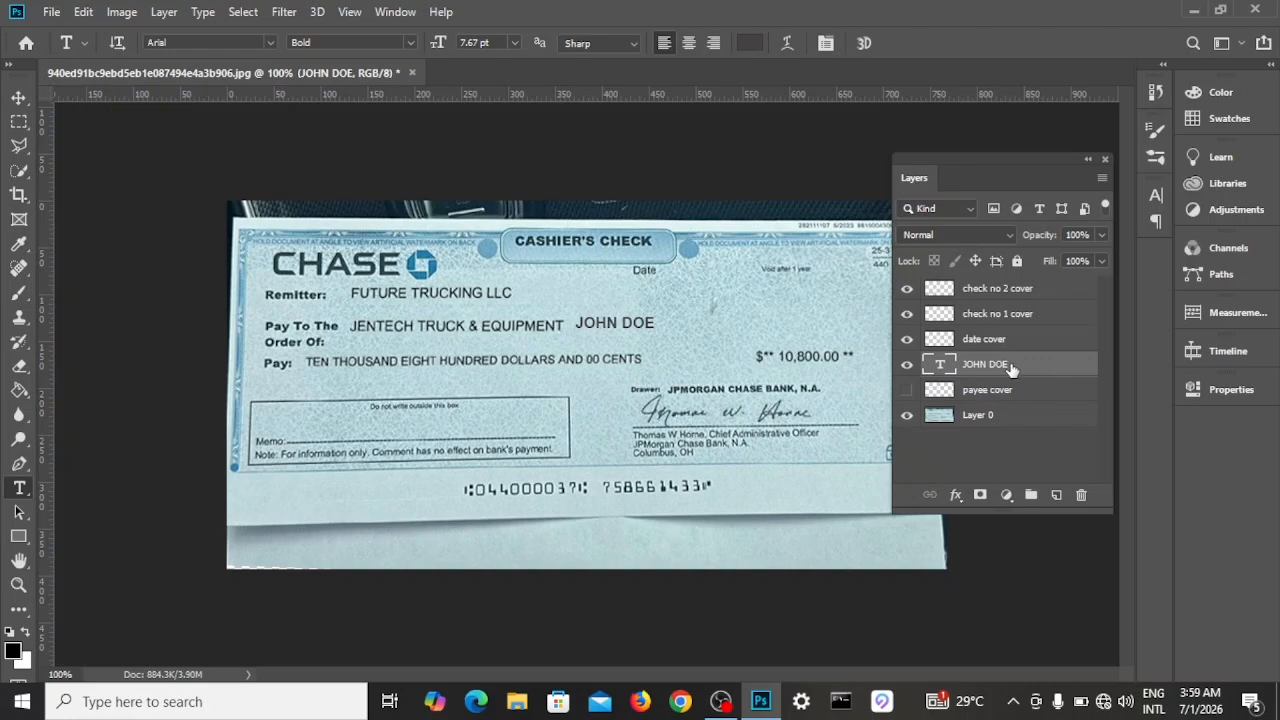
click(905, 396)
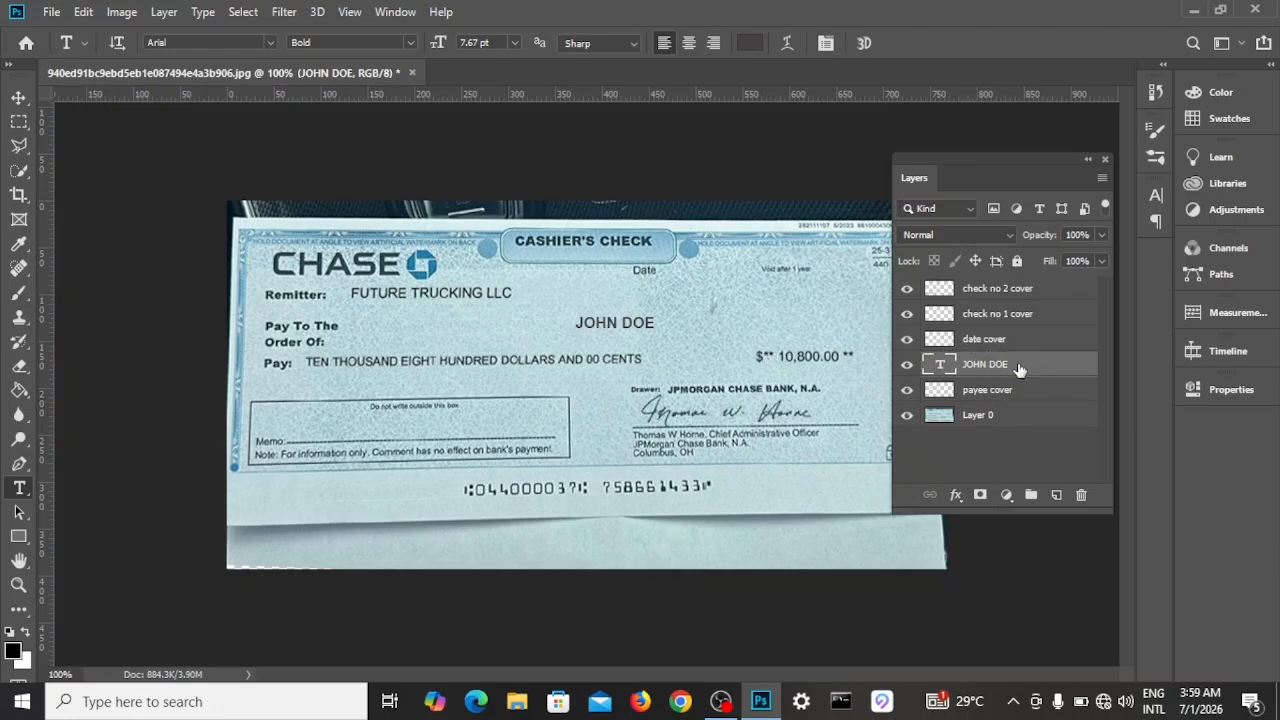
key(ctrl+t)
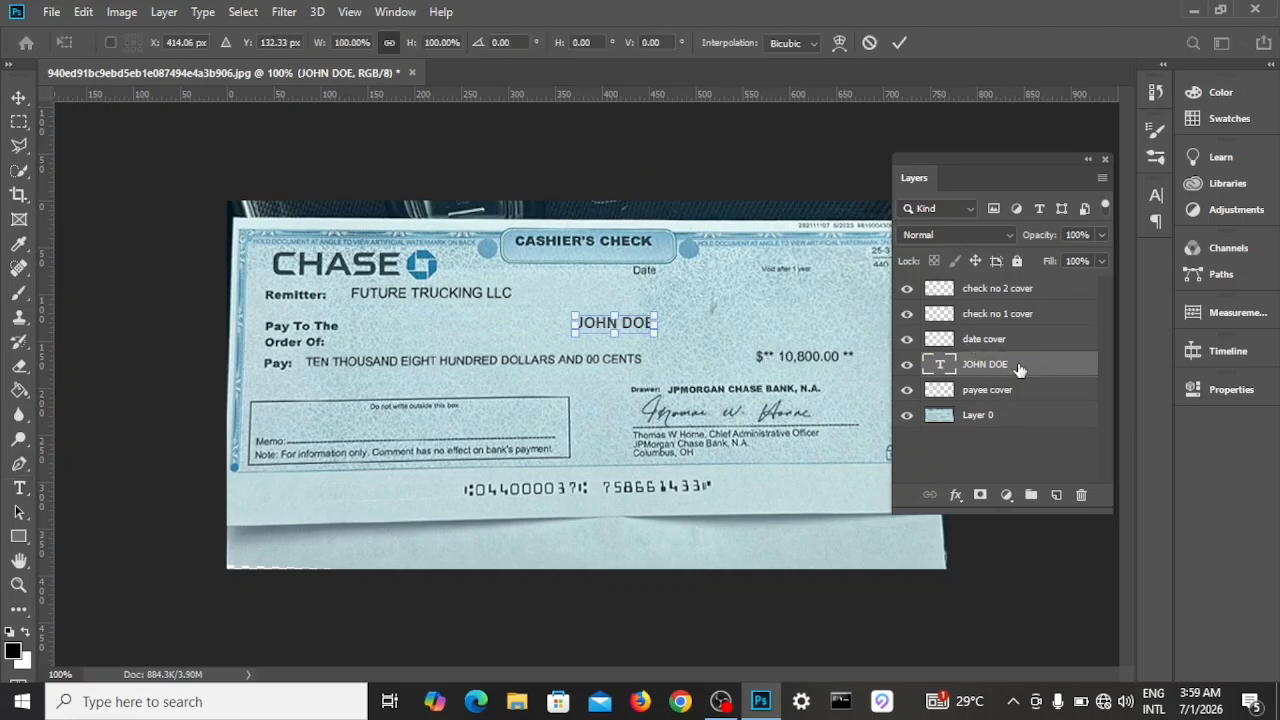
drag(632, 324, 418, 333)
click(18, 97)
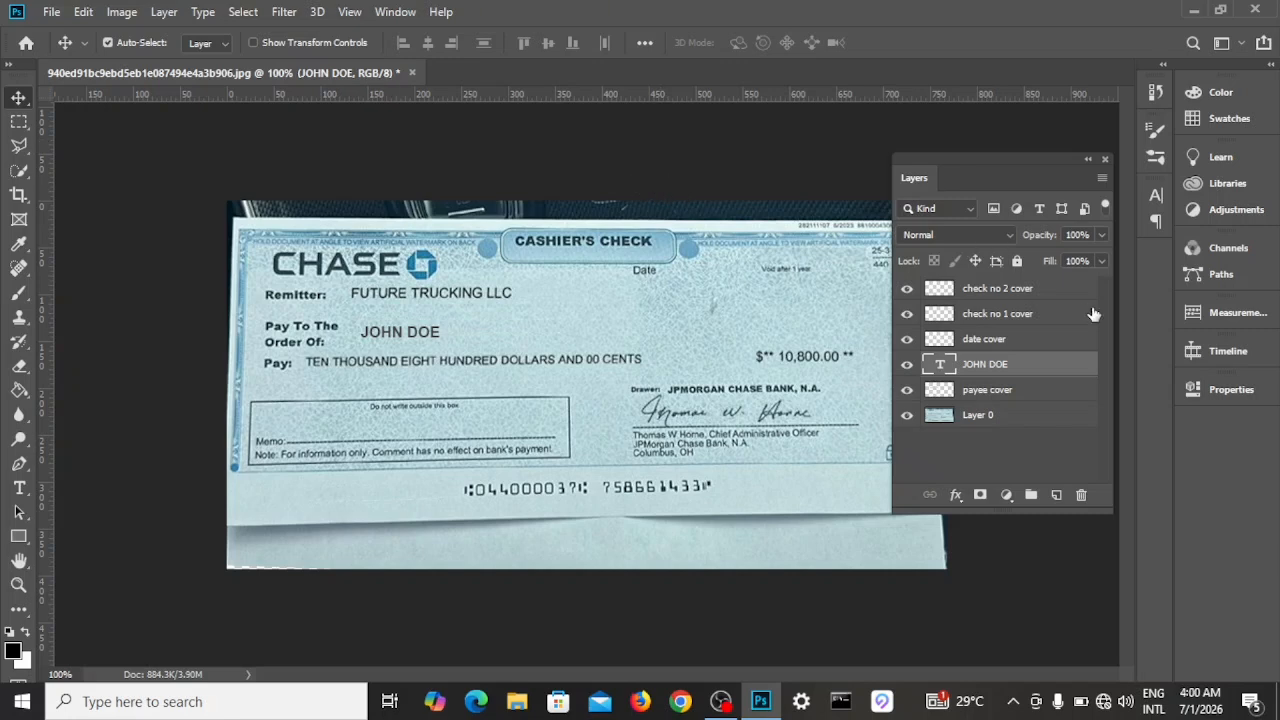
click(1015, 342)
click(908, 342)
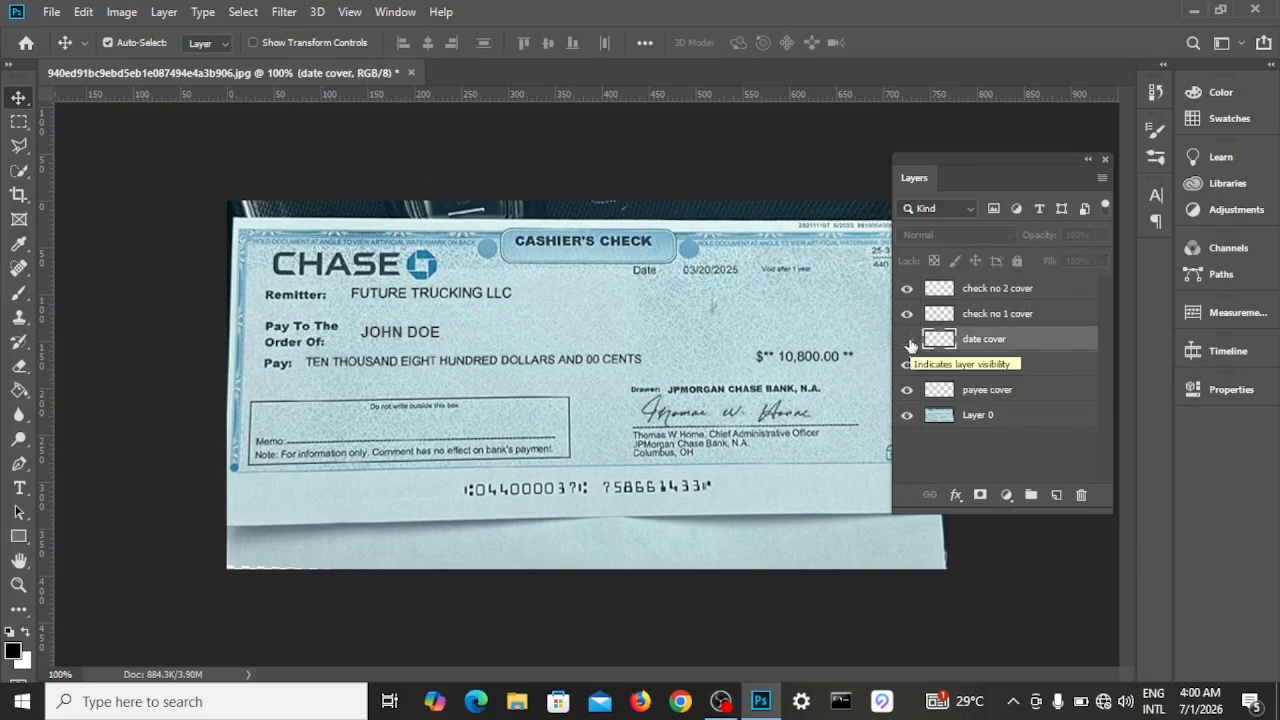
click(908, 342)
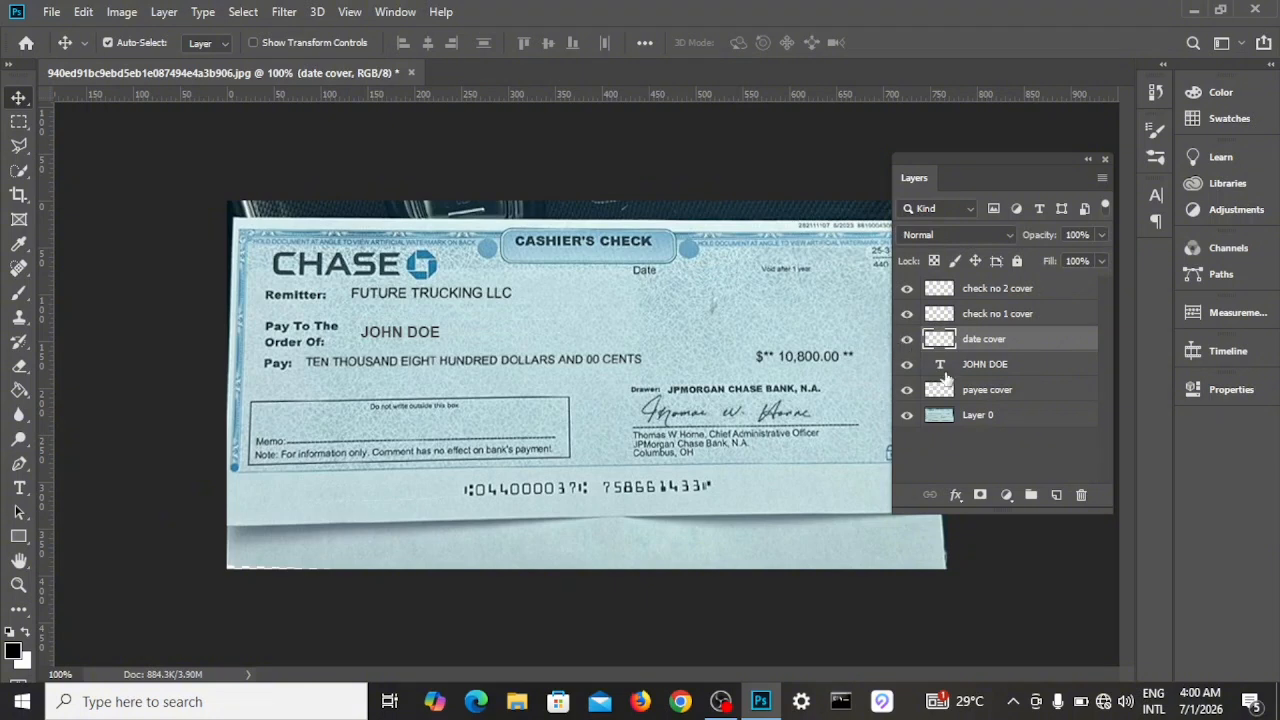
click(1010, 368)
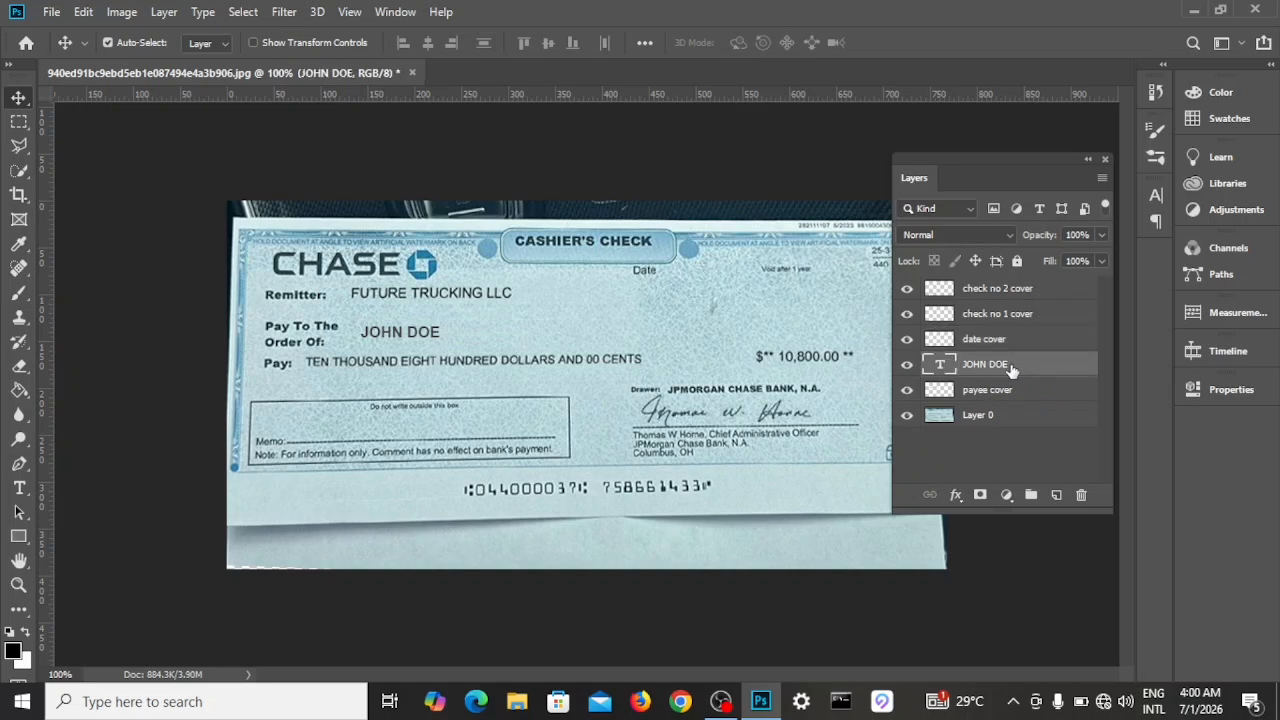
key(ctrl)
key(ctrl+j)
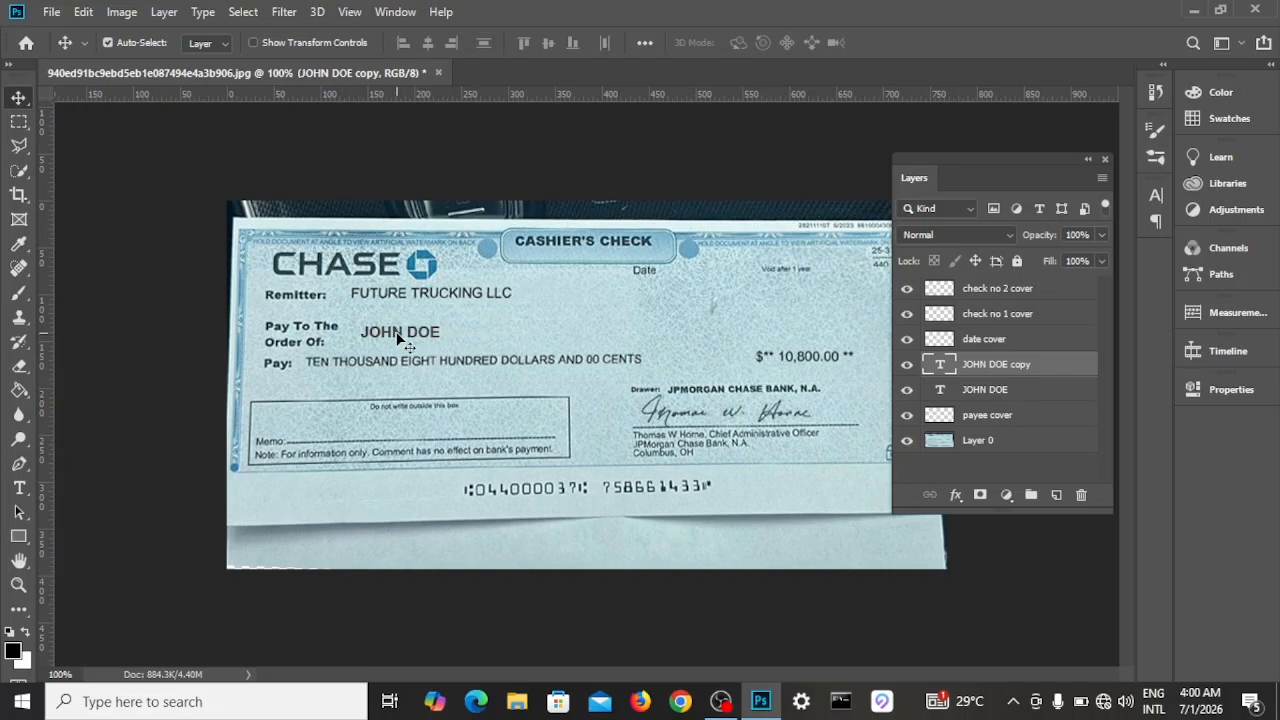
drag(400, 337, 699, 298)
drag(1028, 368, 1024, 340)
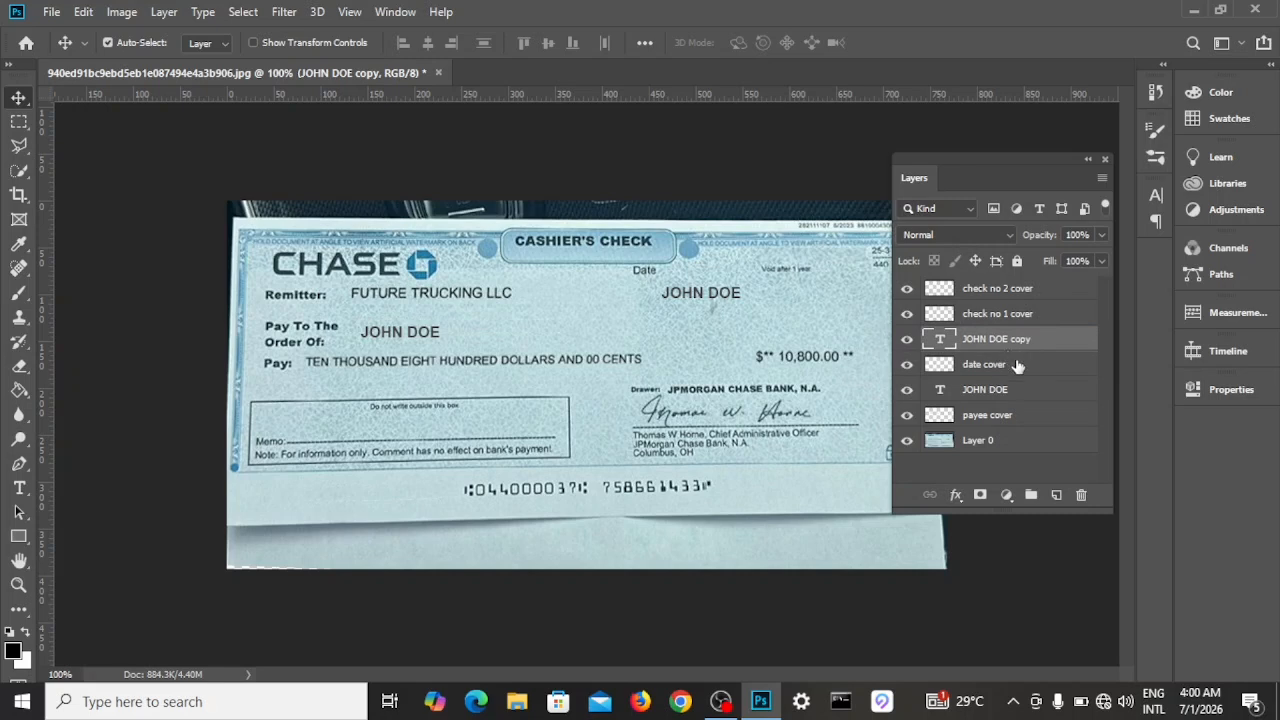
mouse_move(712, 297)
mouse_down()
mouse_move(714, 275)
mouse_move(718, 289)
mouse_up()
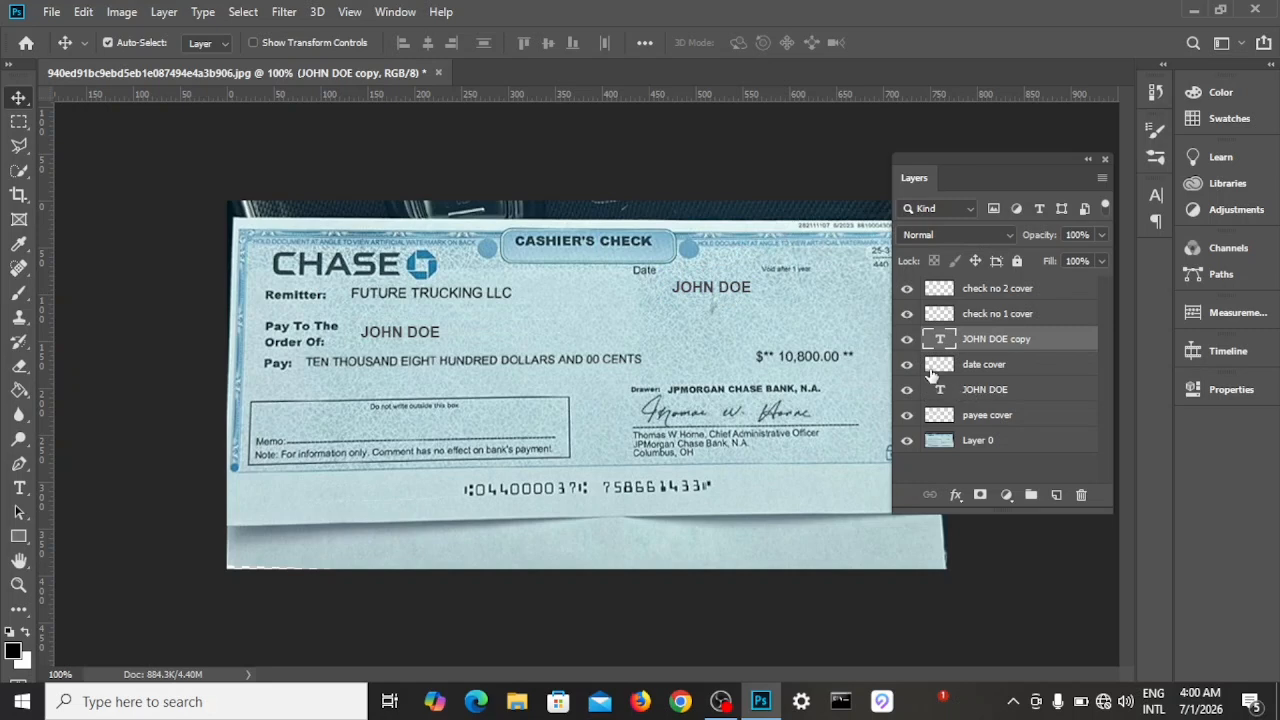
click(907, 368)
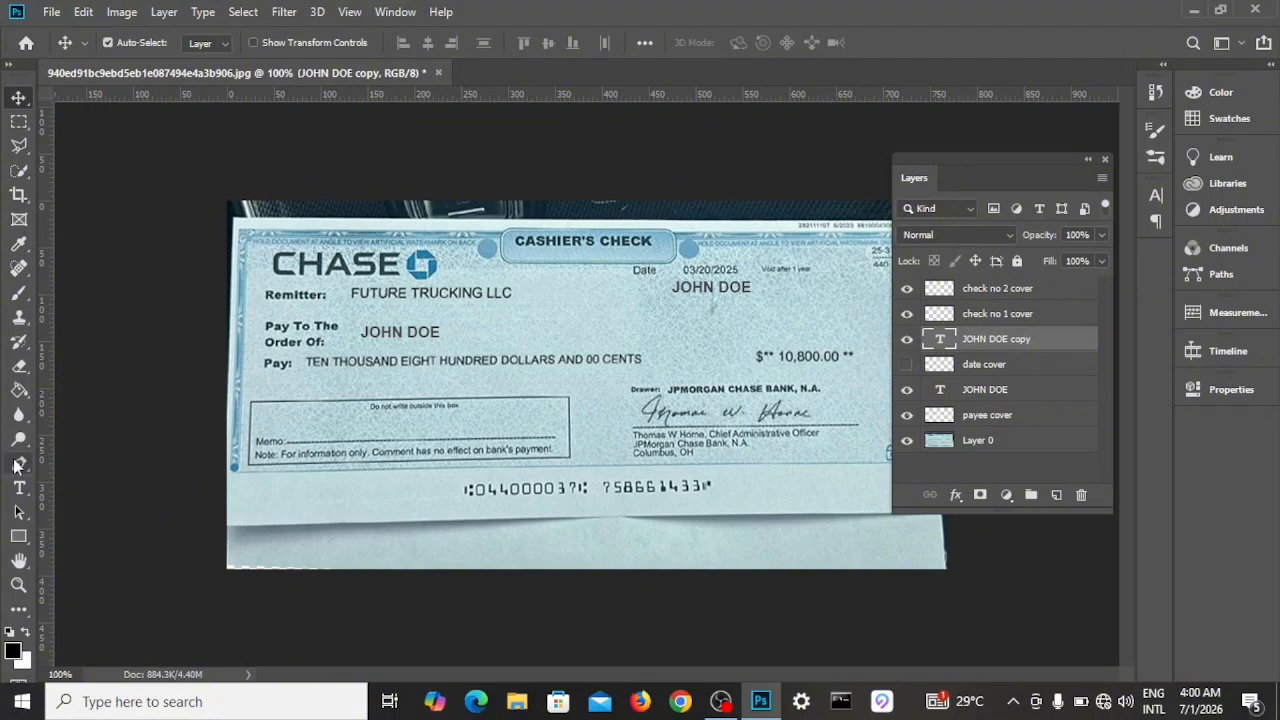
click(18, 490)
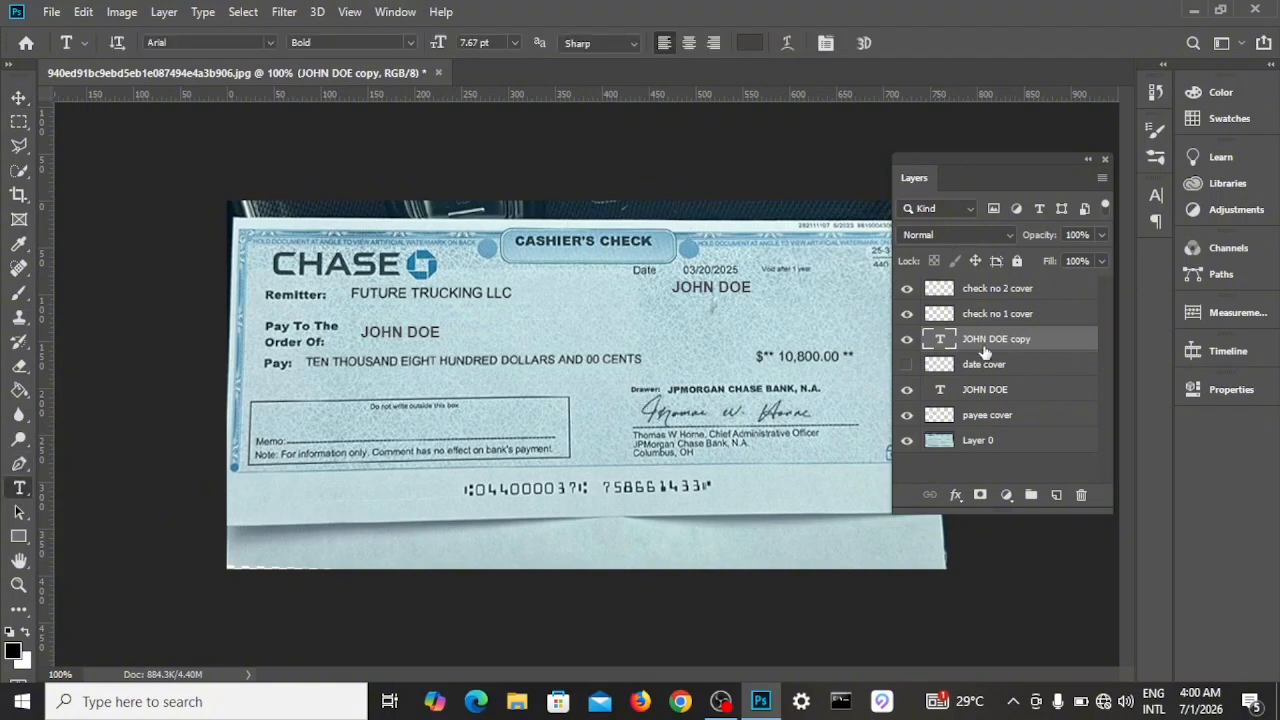
click(705, 287)
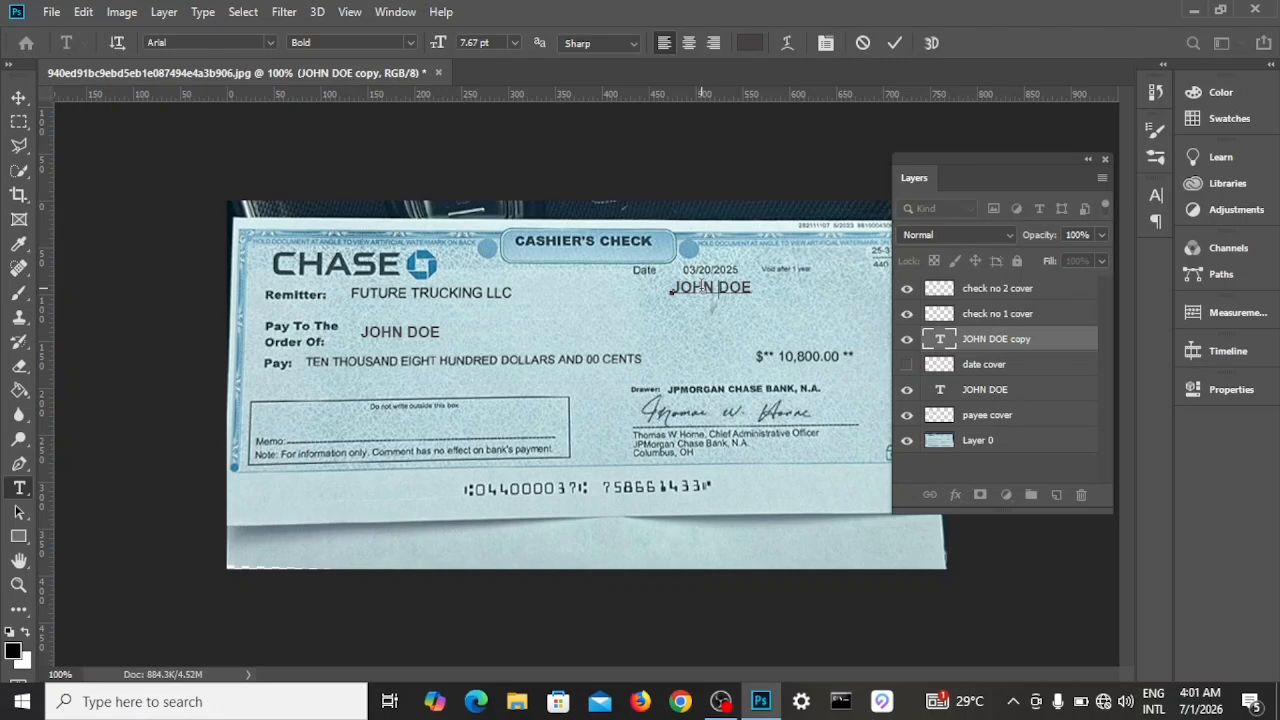
key(ctrl+a)
key(BackSpace)
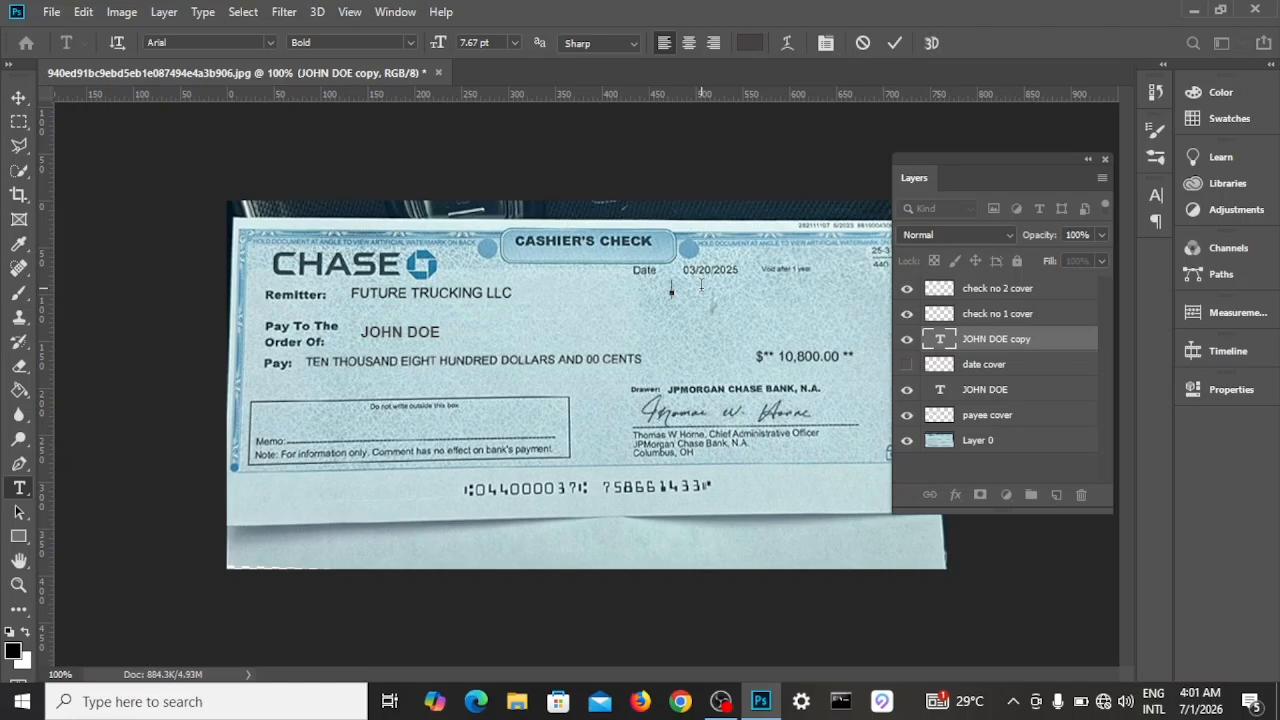
text(01/07/2026)
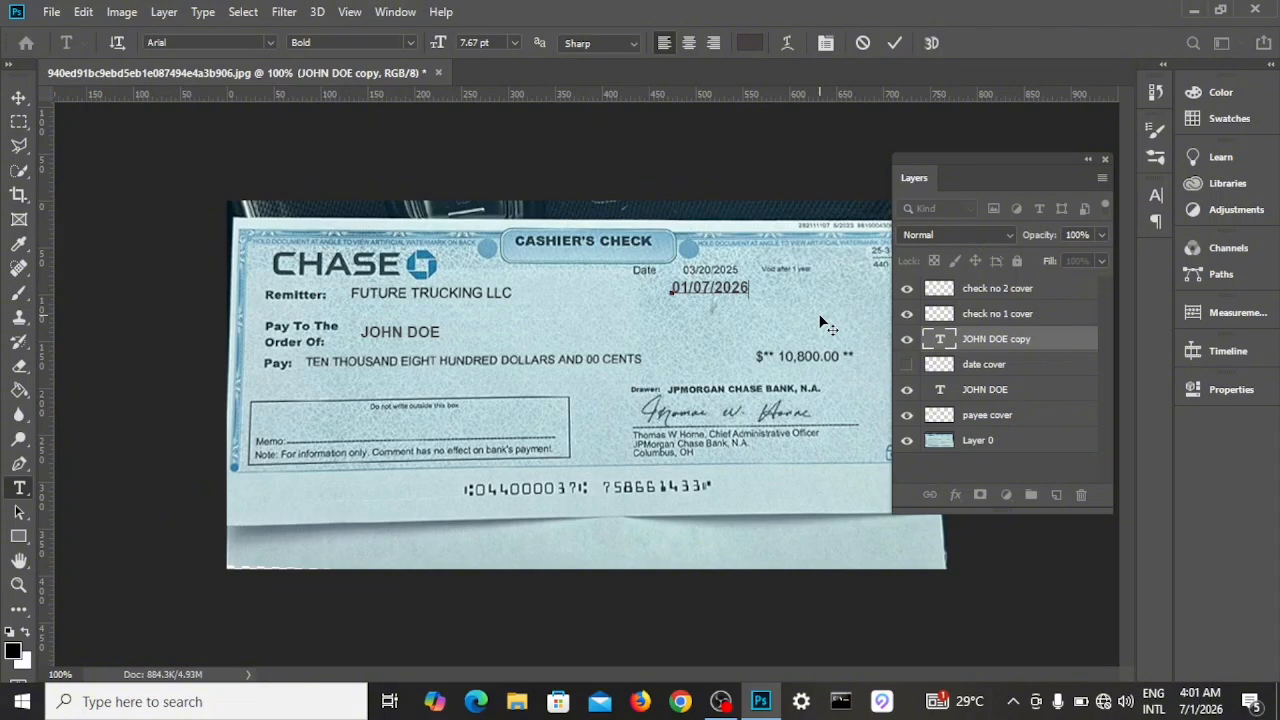
key(ctrl+t)
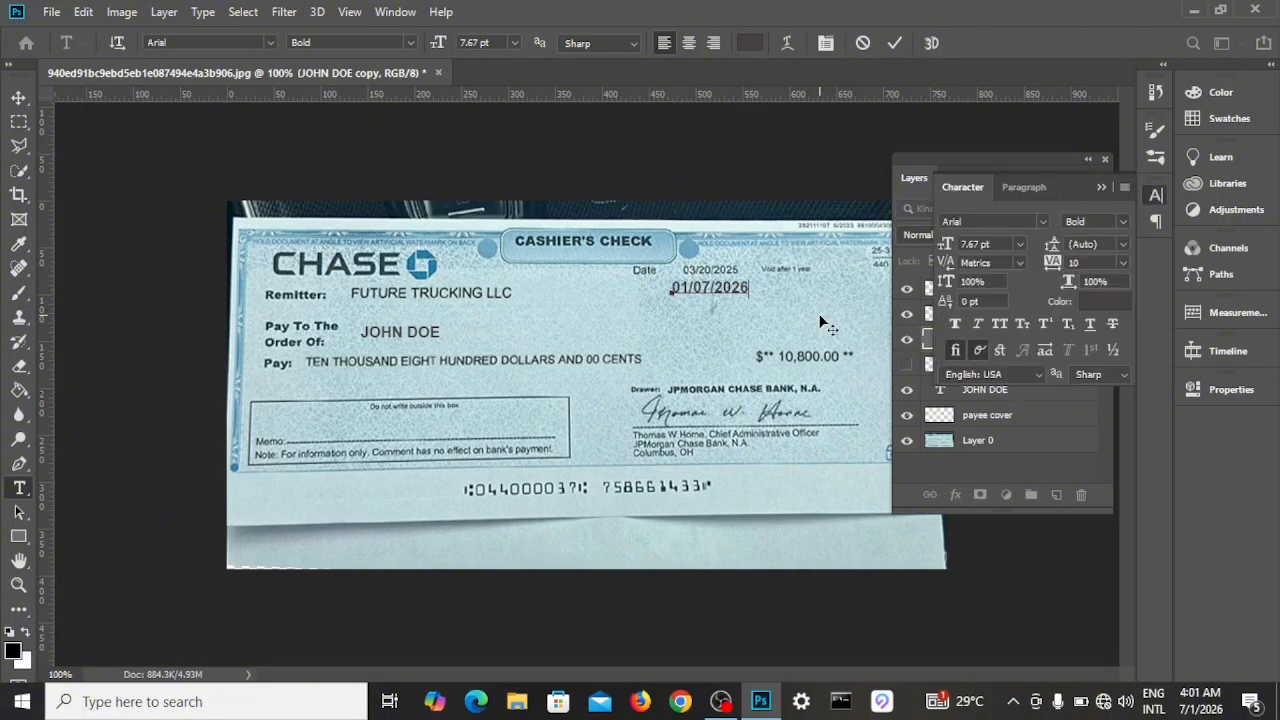
click(1101, 188)
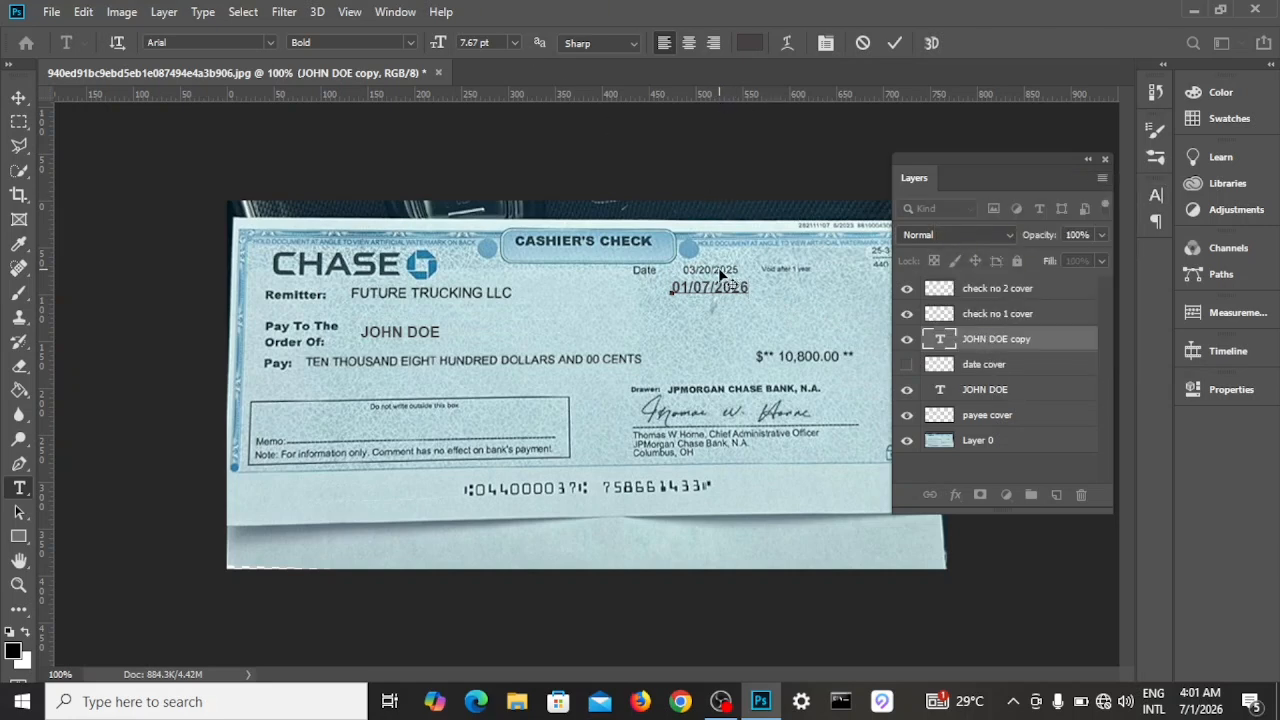
click(512, 42)
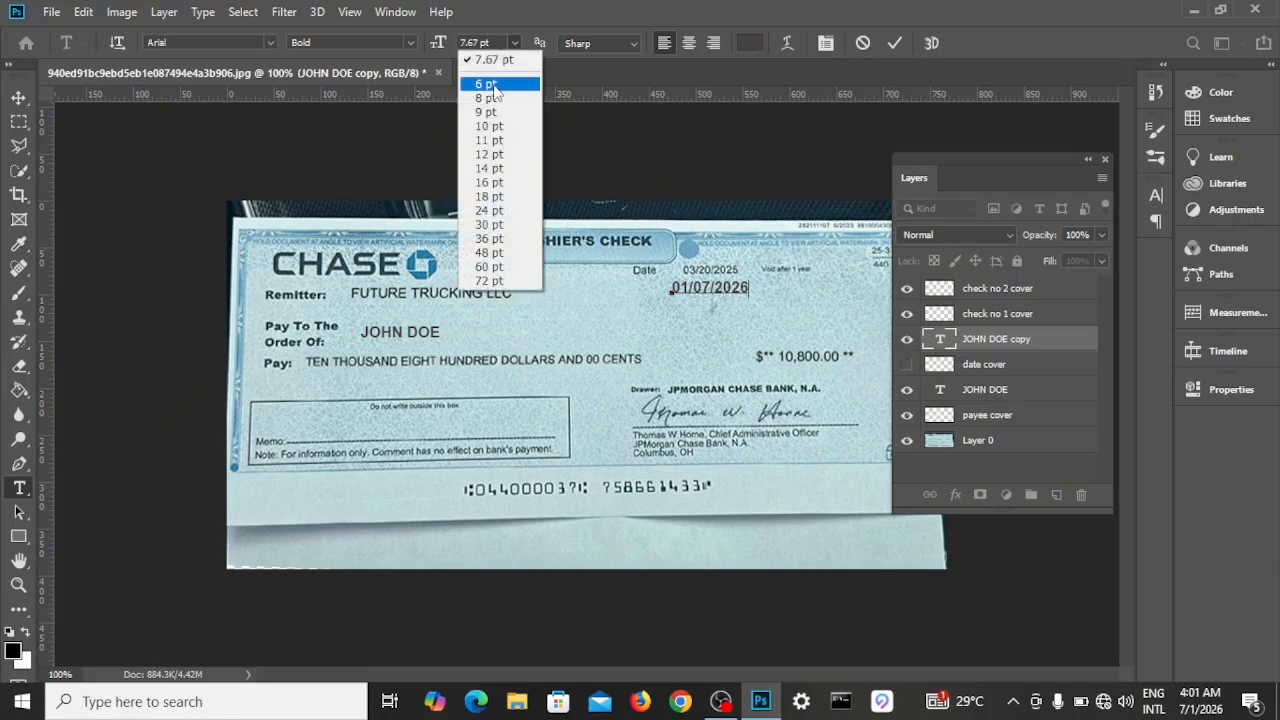
click(490, 85)
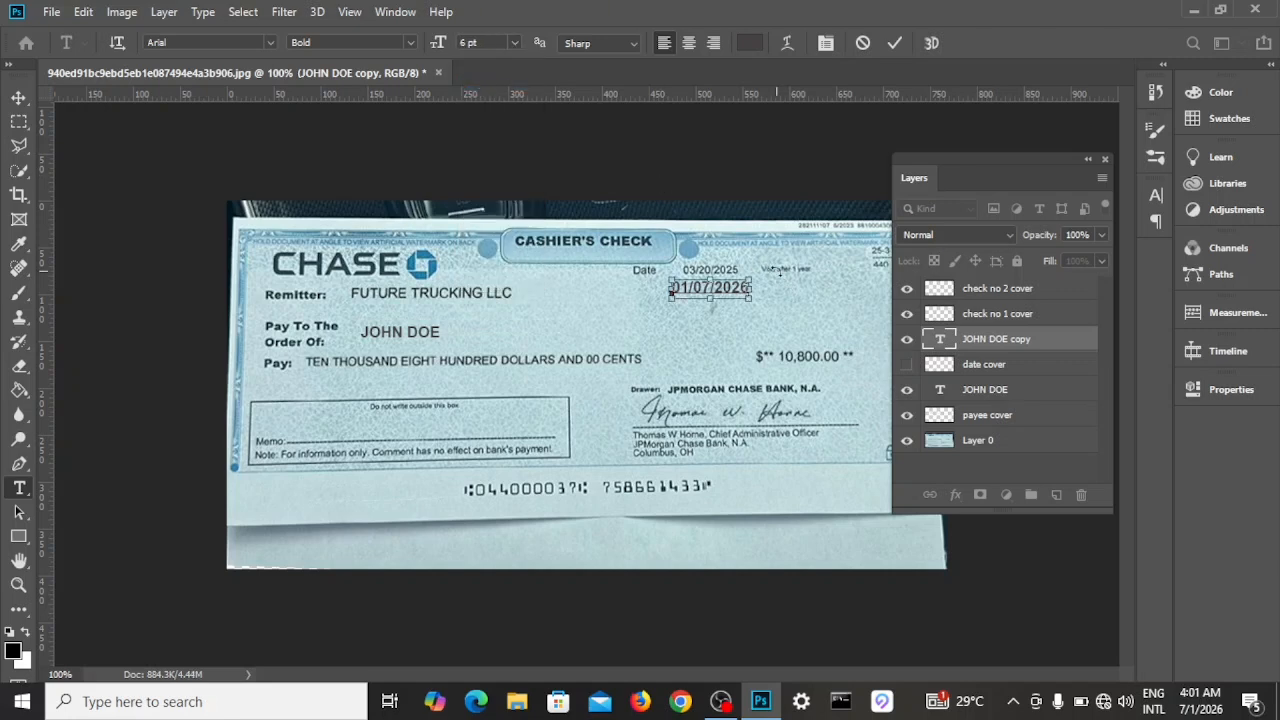
key(ctrl+t)
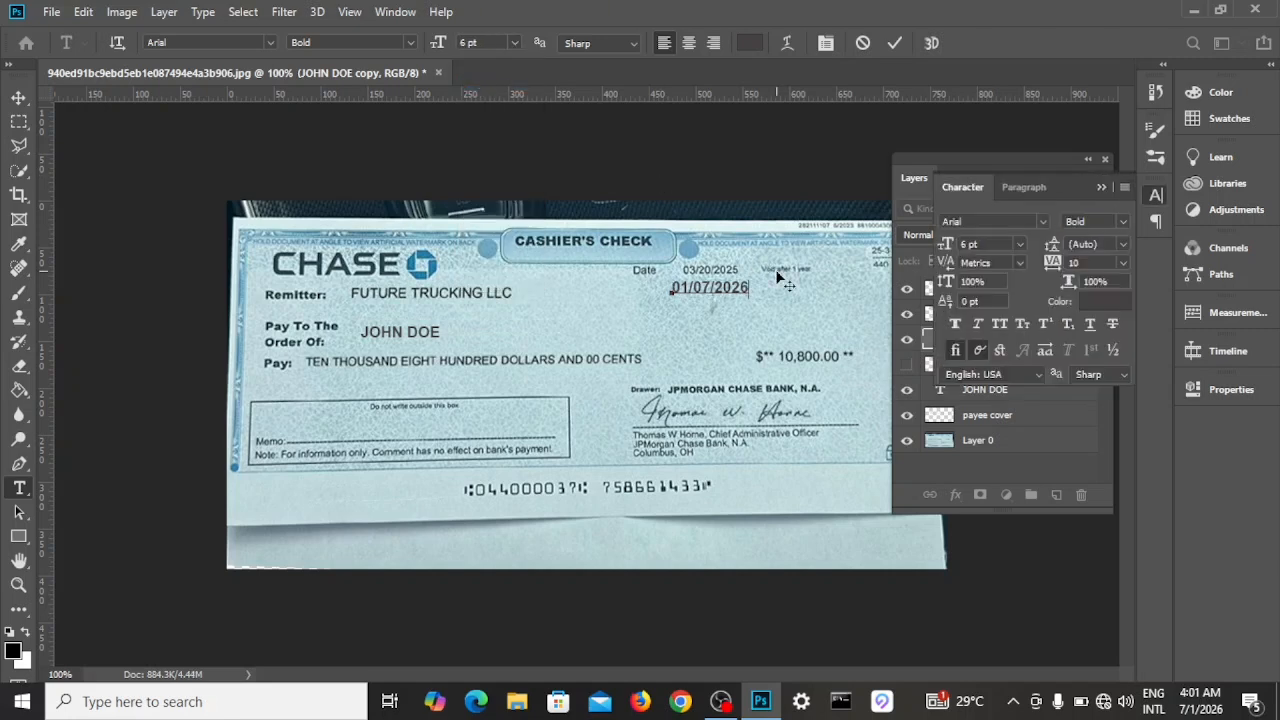
click(1103, 187)
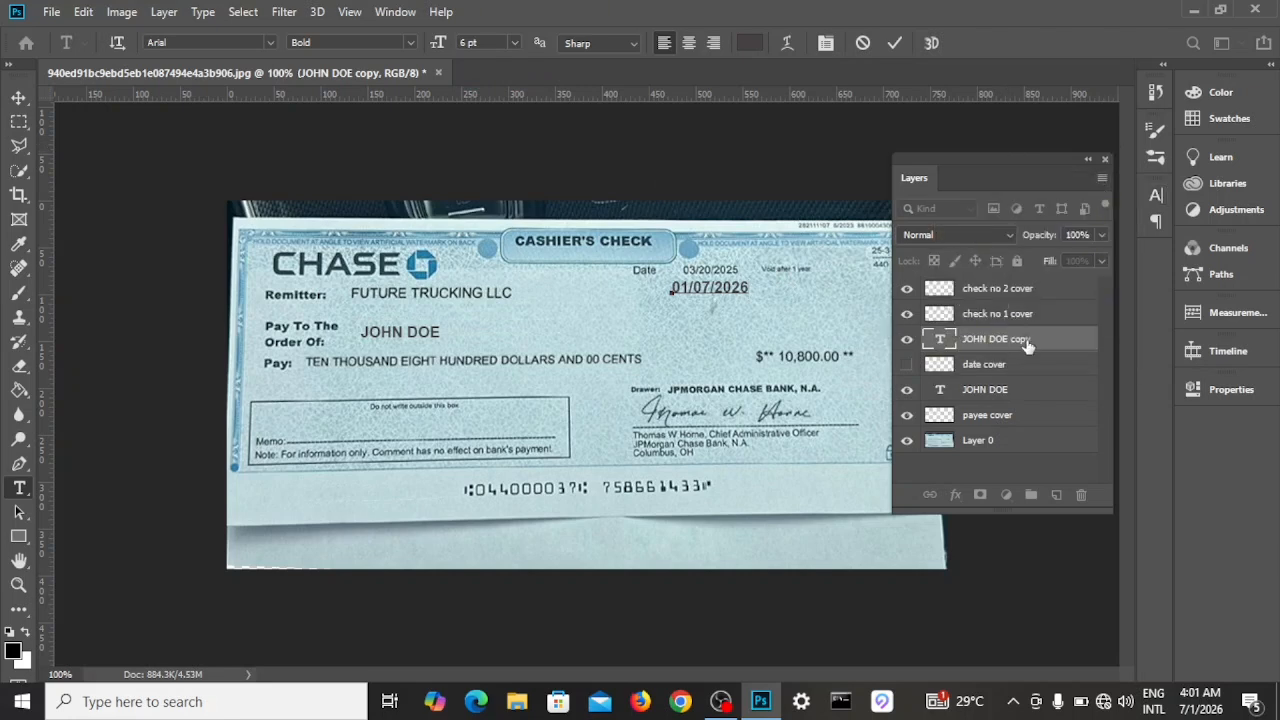
key(ctrl+t)
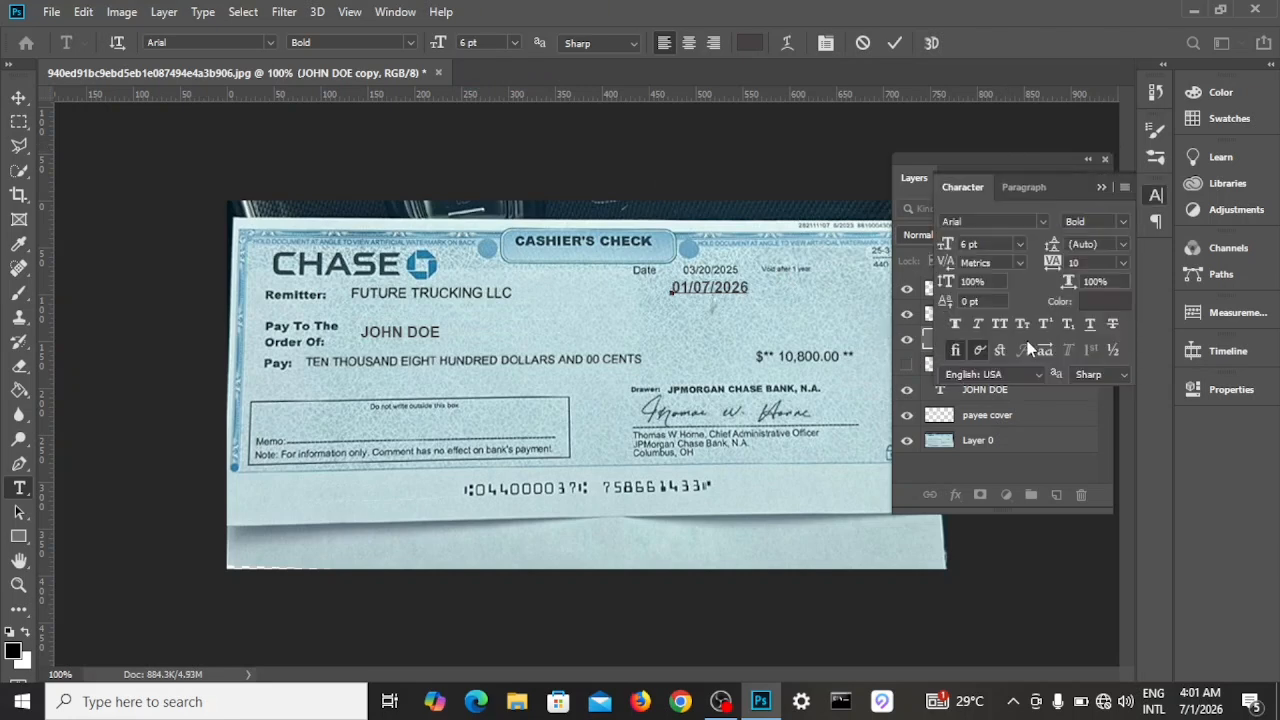
click(1097, 185)
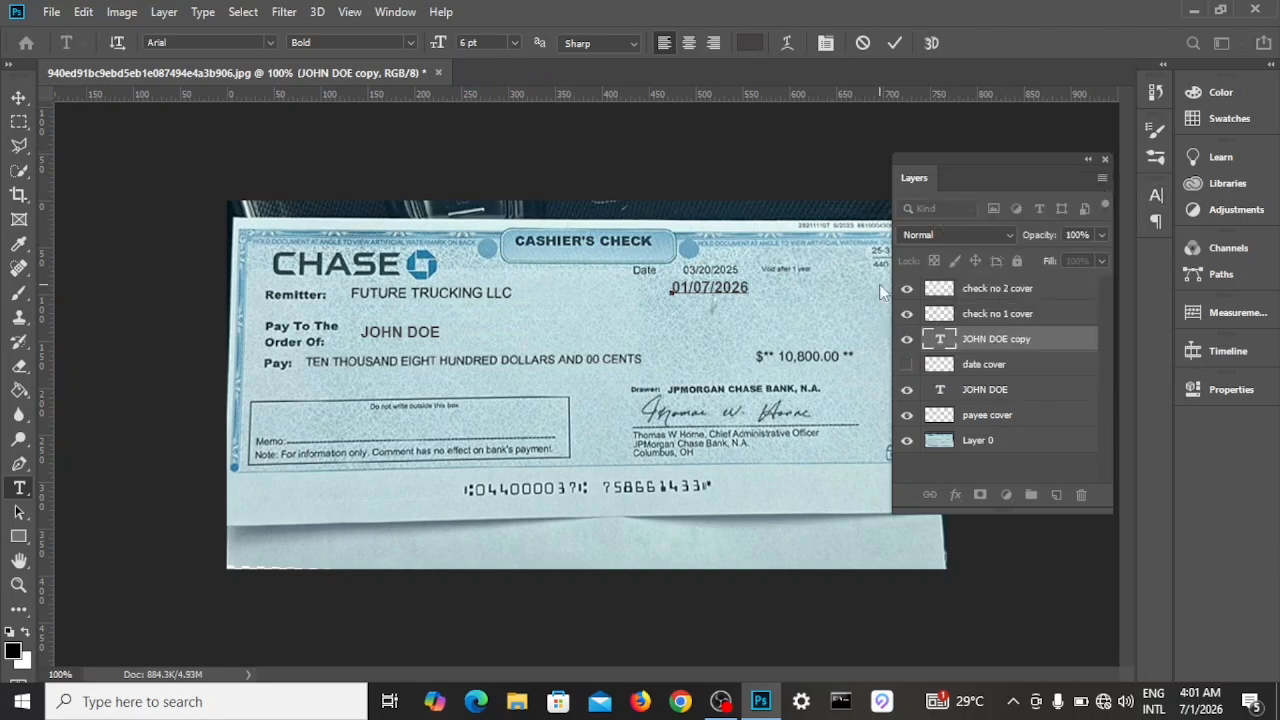
click(988, 370)
click(998, 343)
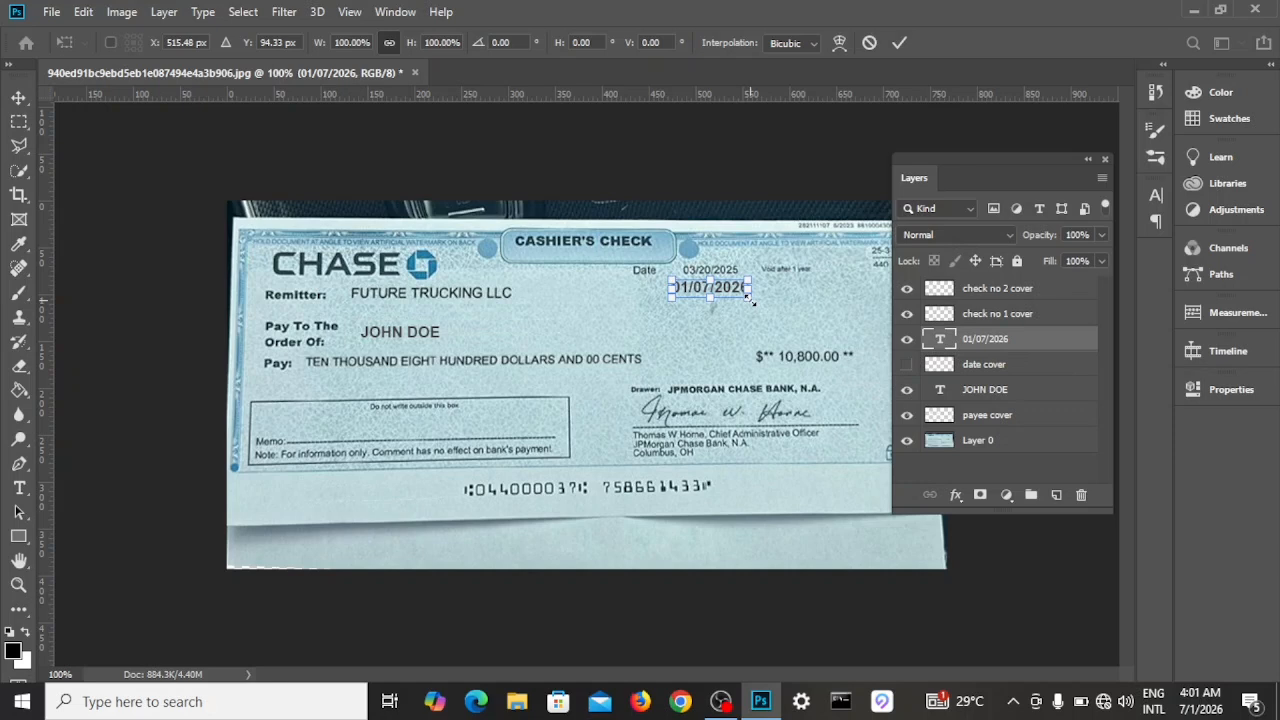
drag(748, 298, 728, 290)
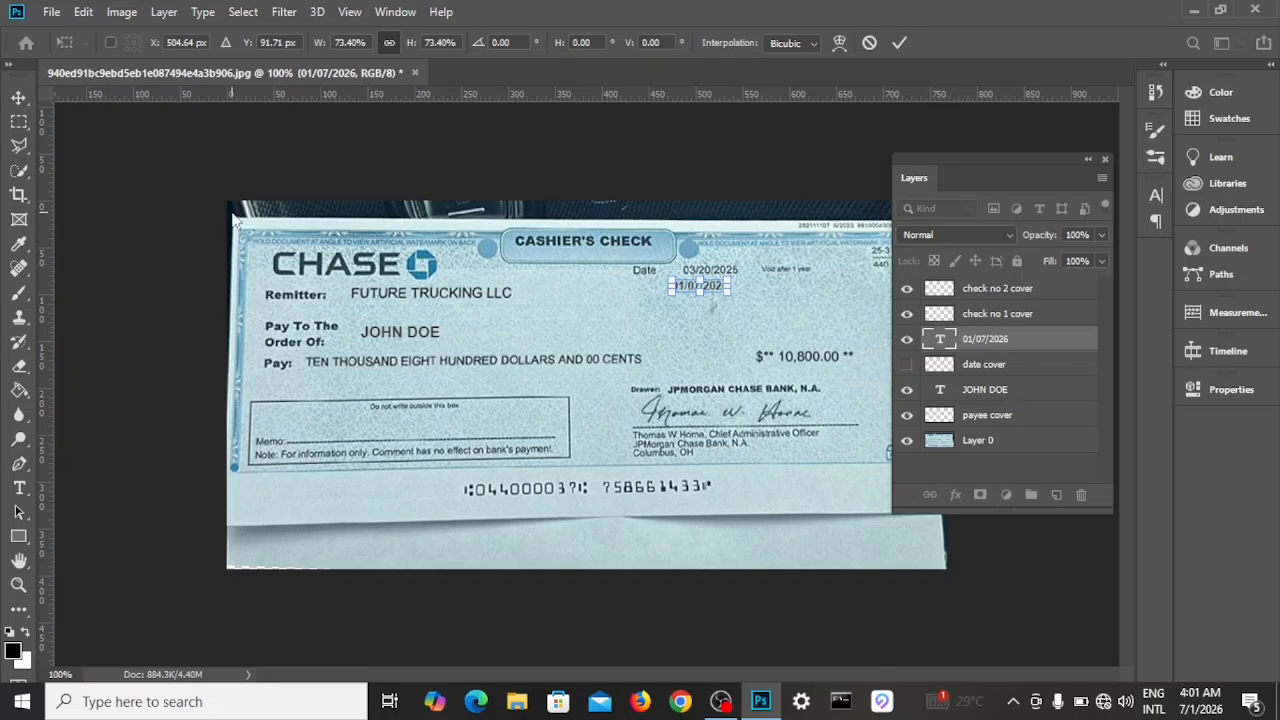
click(18, 97)
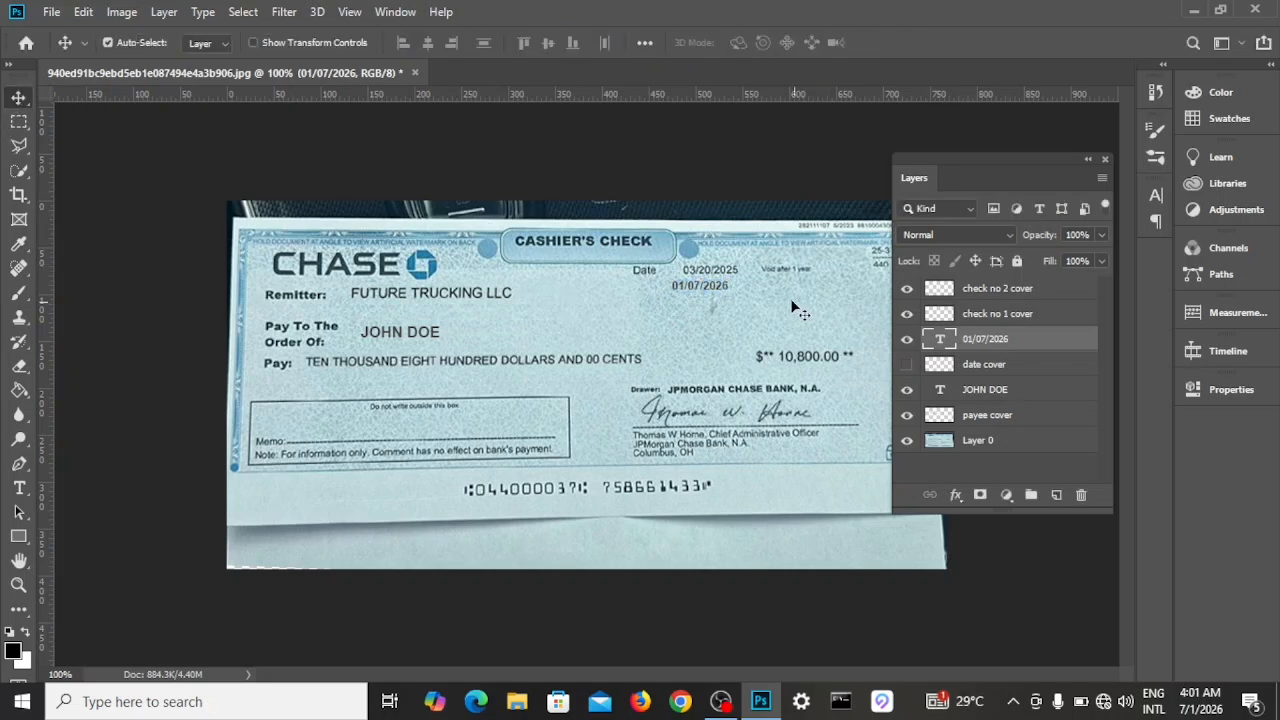
key(ctrl+plus)
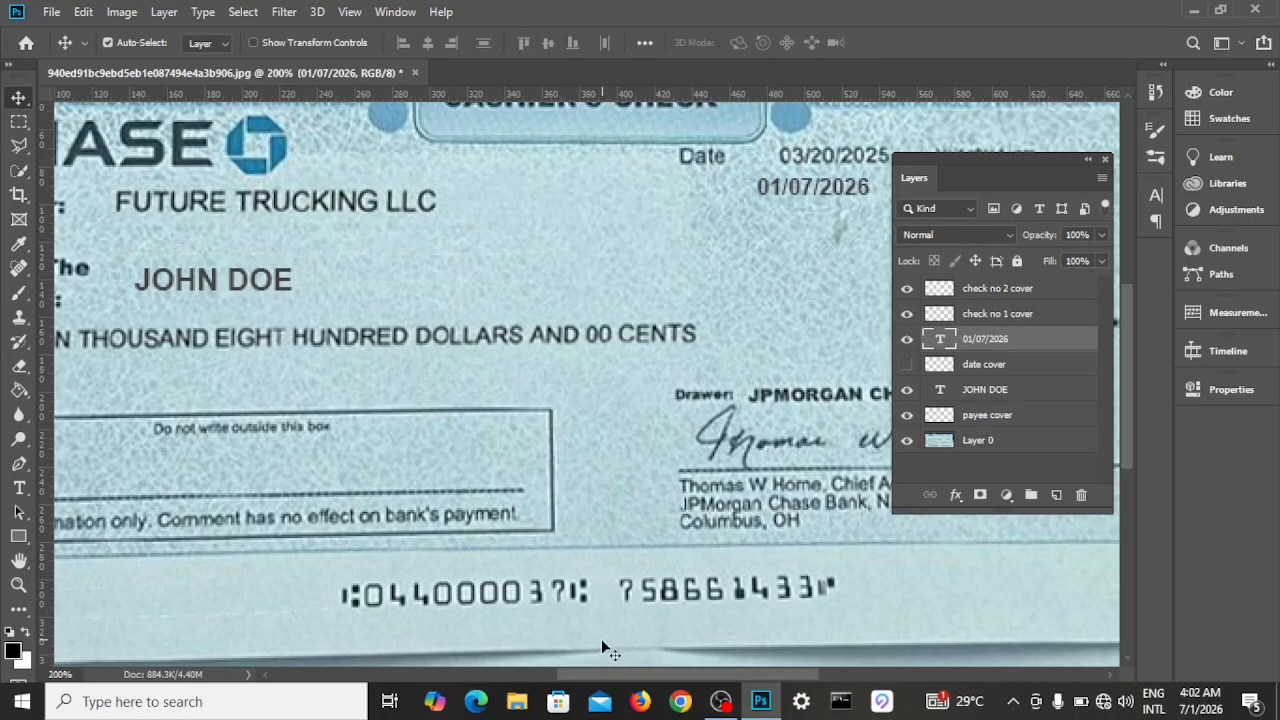
drag(613, 674, 650, 675)
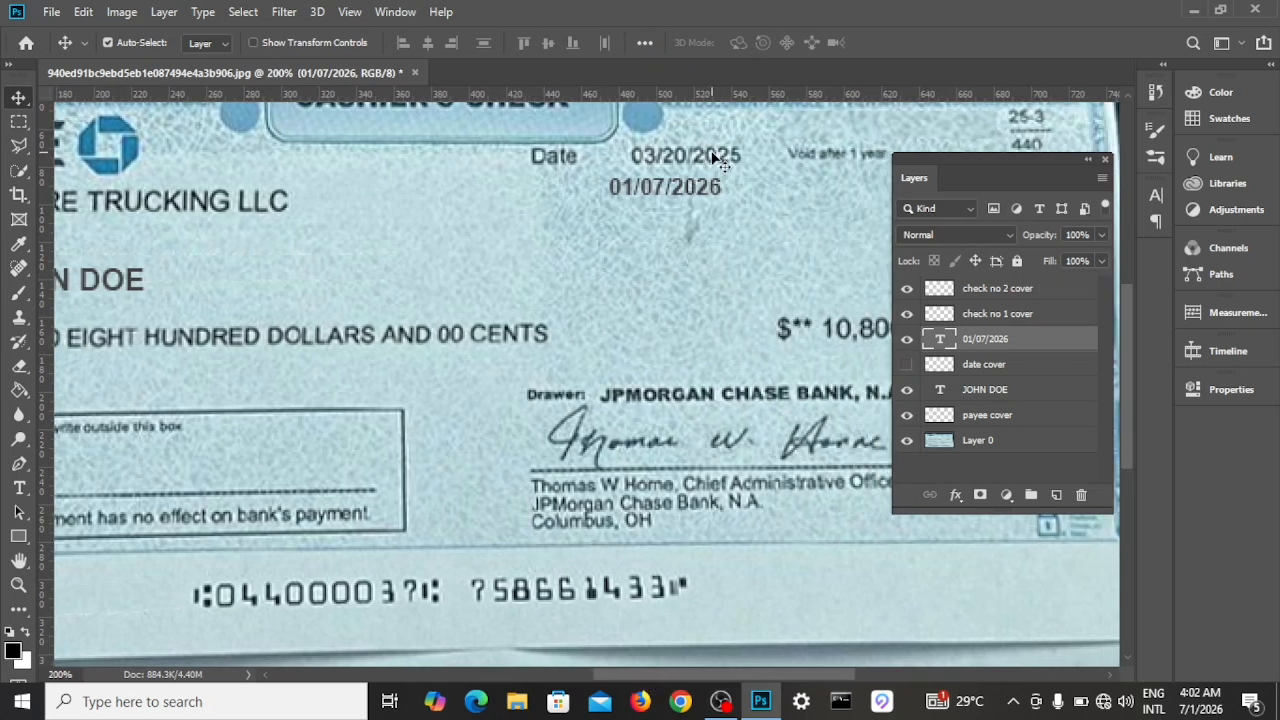
key(ctrl+t)
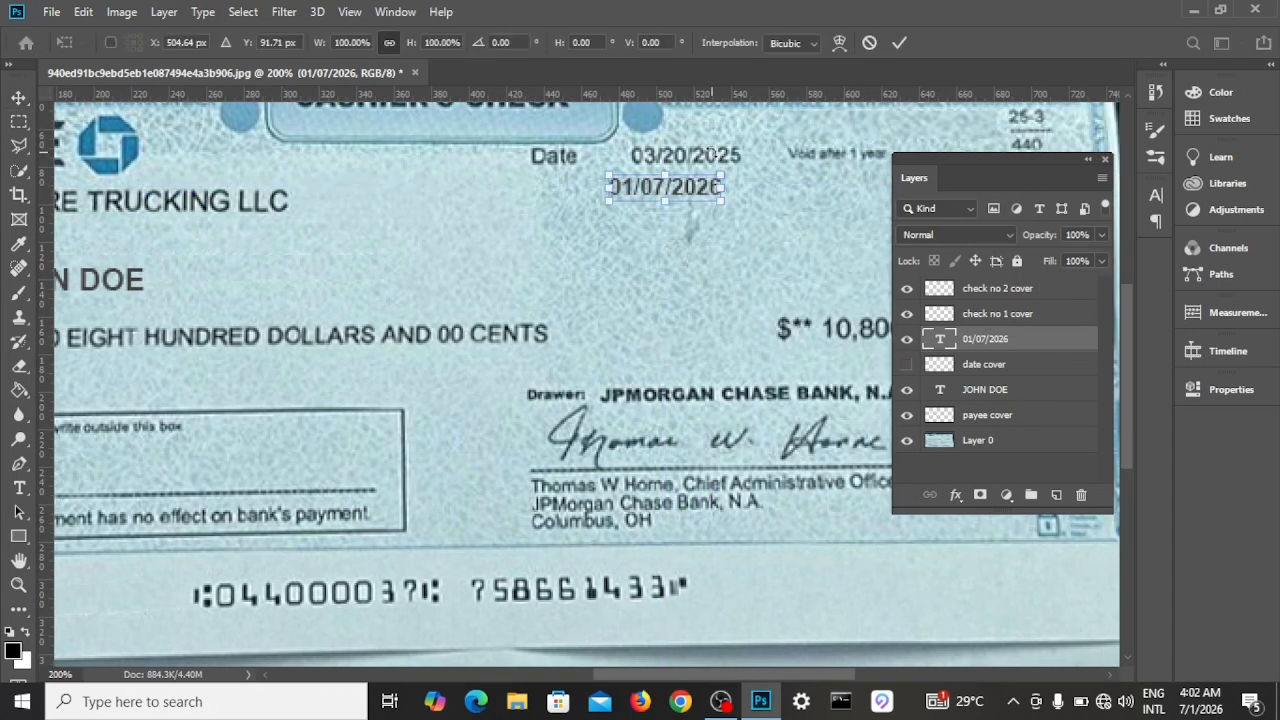
drag(719, 198, 784, 216)
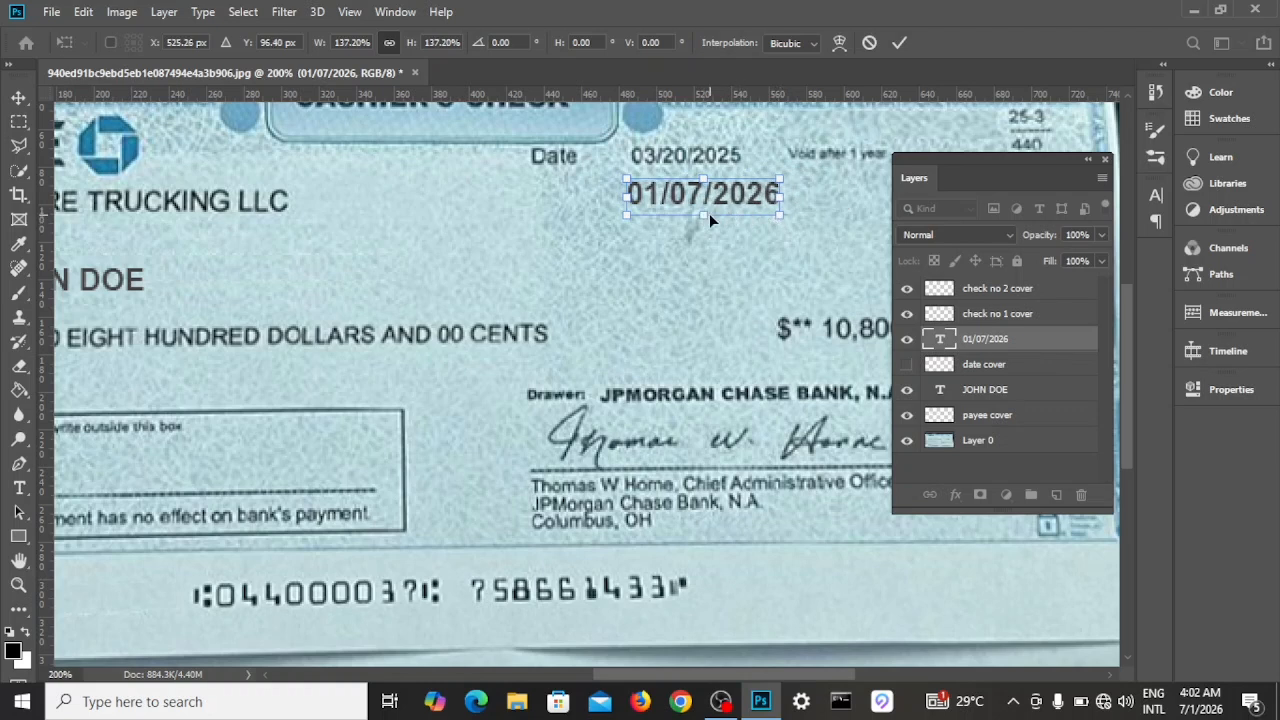
drag(703, 214, 703, 205)
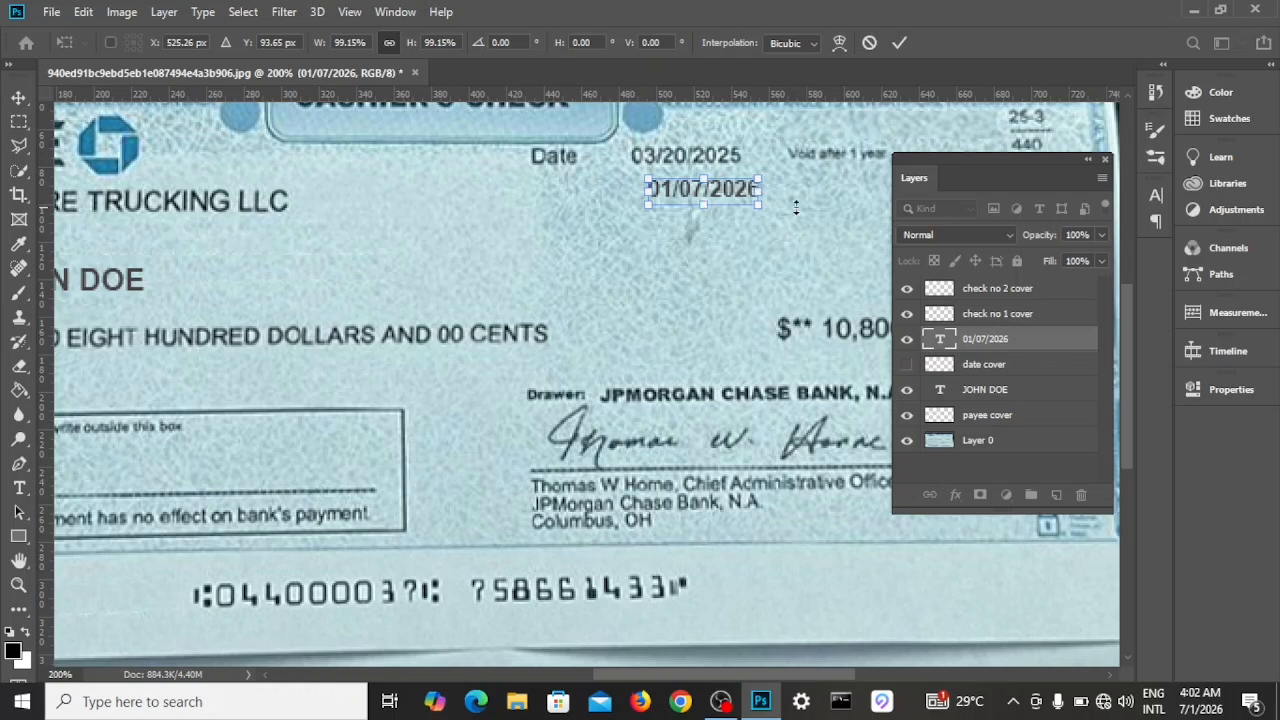
click(18, 97)
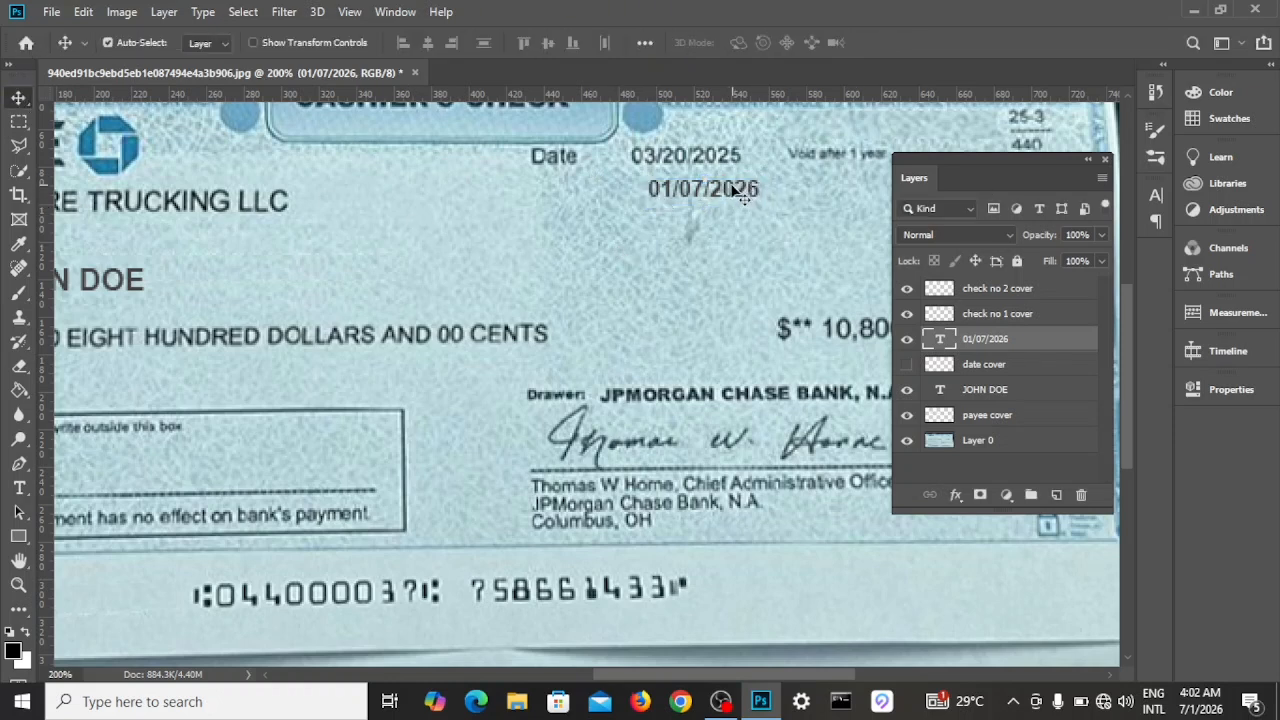
drag(733, 185, 715, 152)
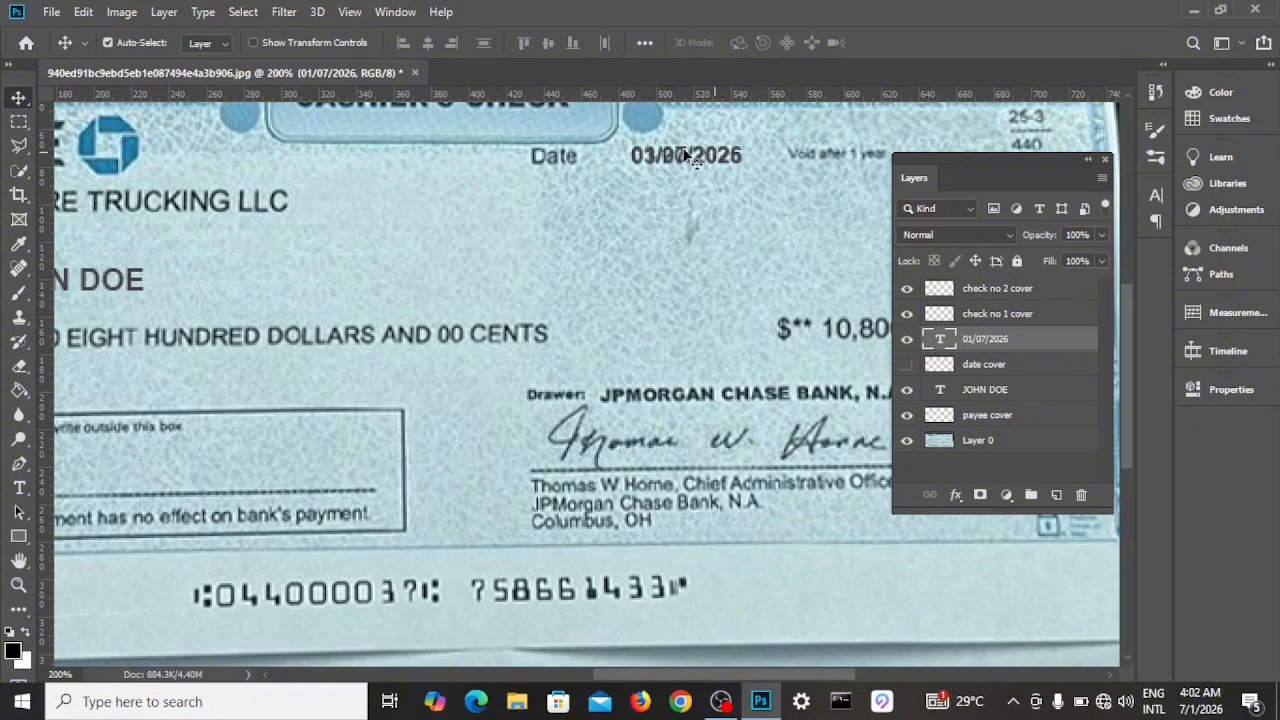
click(19, 487)
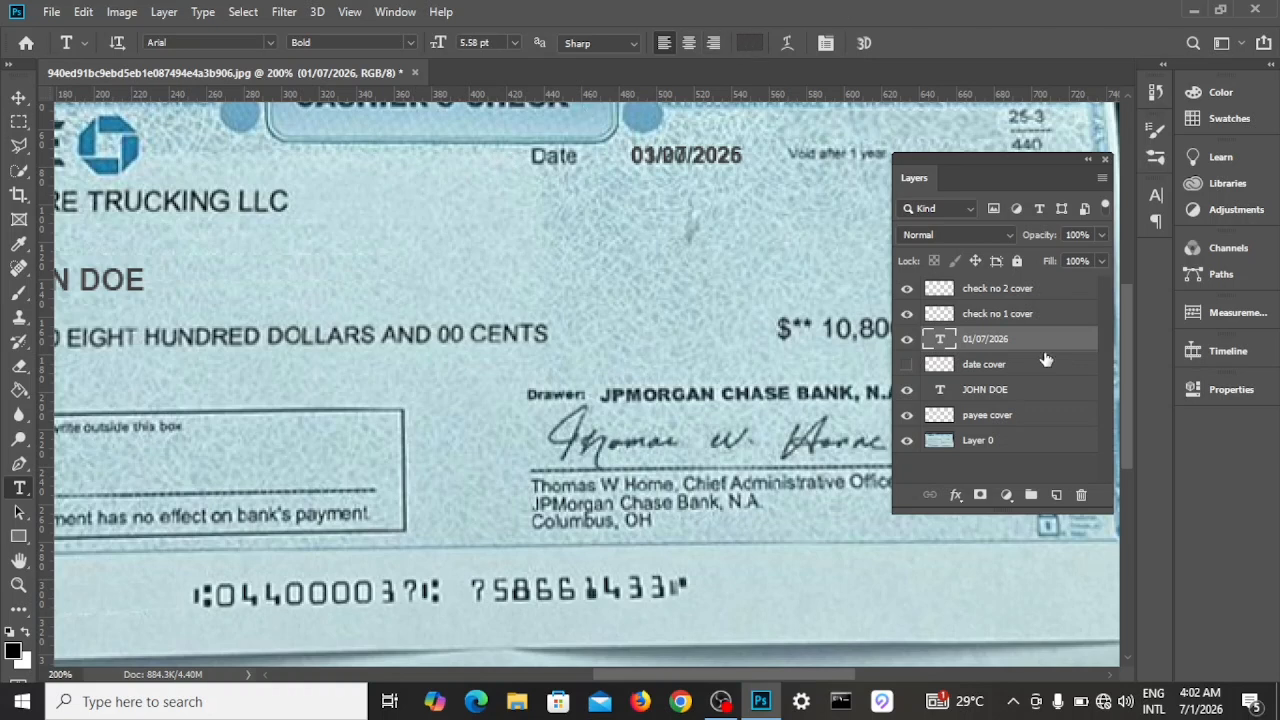
click(907, 365)
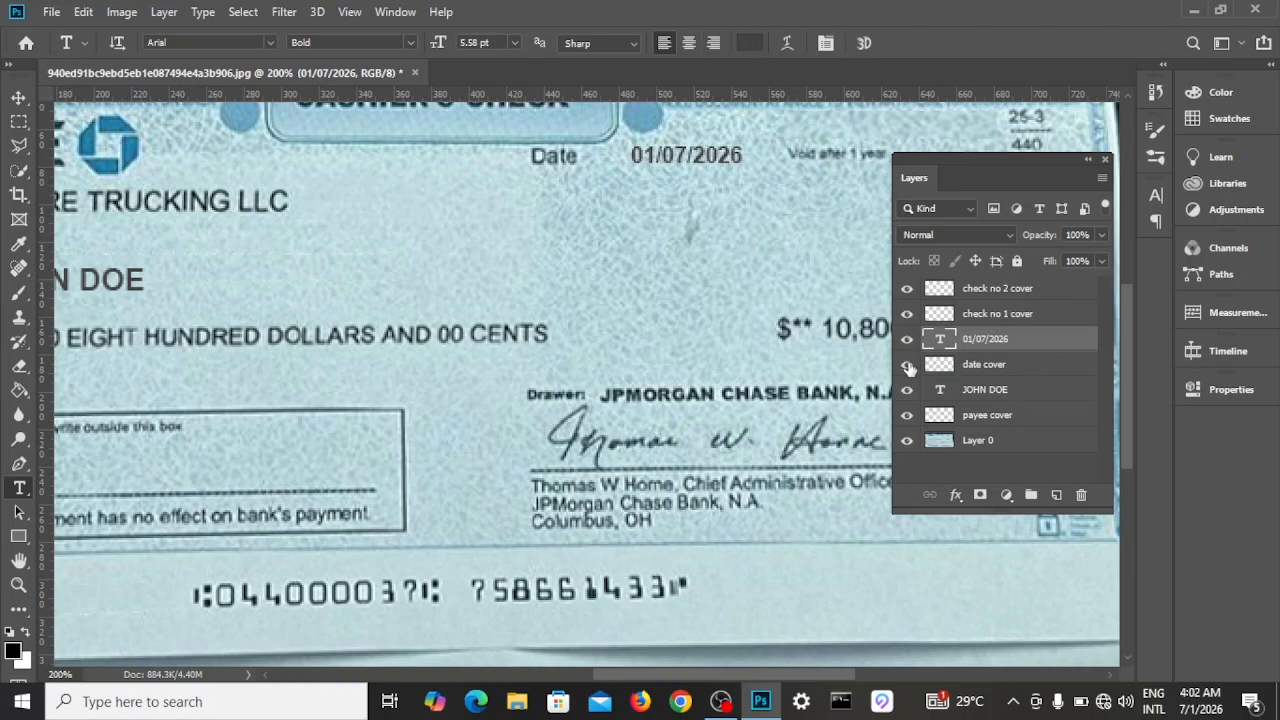
- Examine the whole image at 100% and 200% zoom with the layer list collapsed out of the way
key(ctrl+minus)
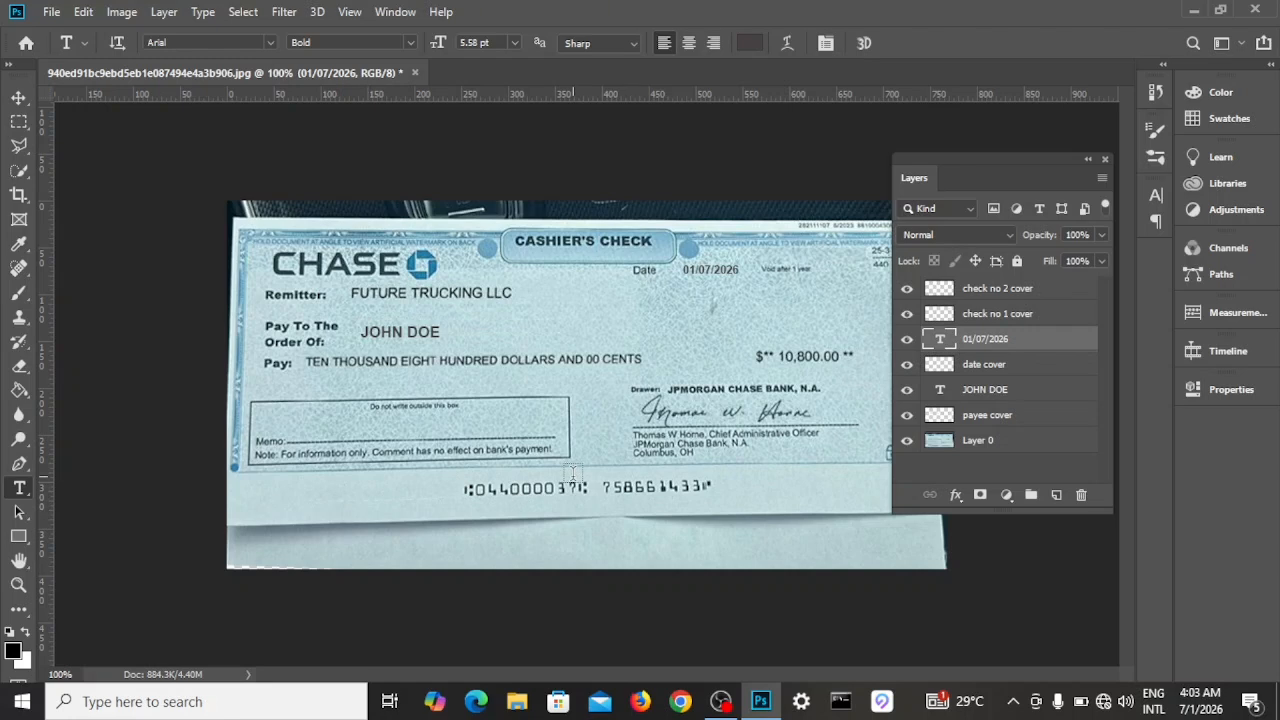
click(1092, 160)
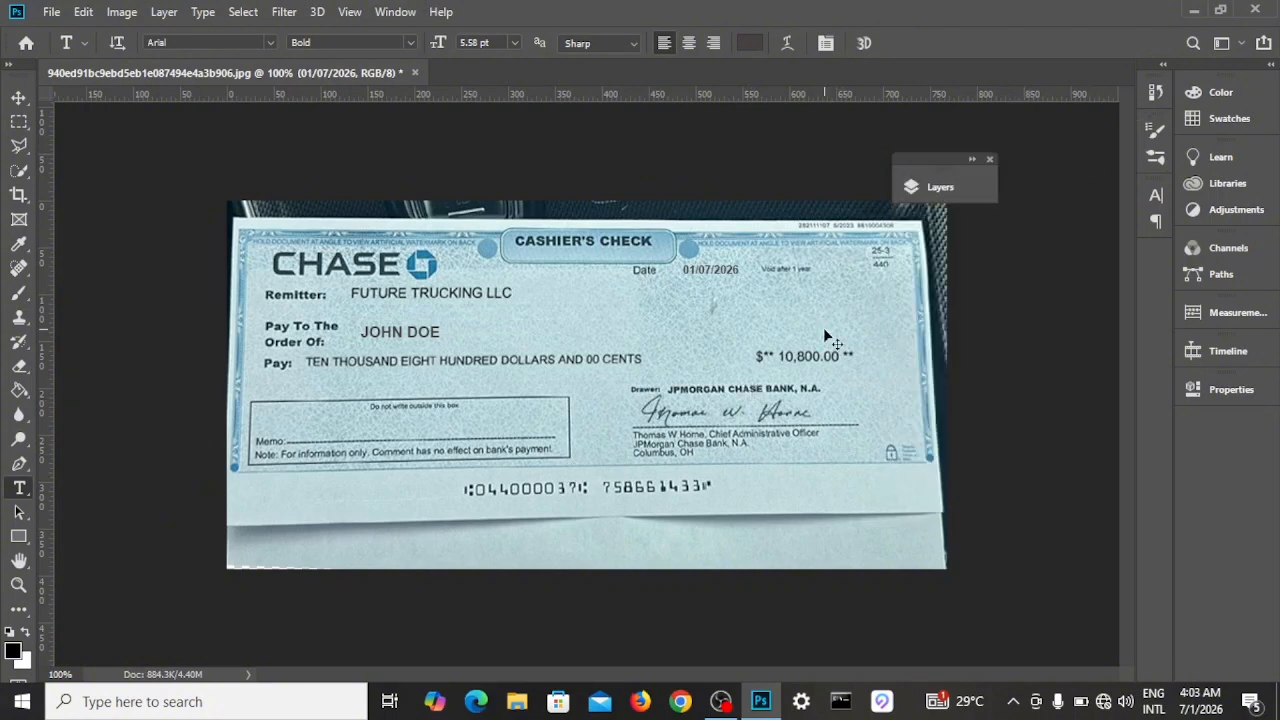
key(ctrl+plus)
key(ctrl+minus)
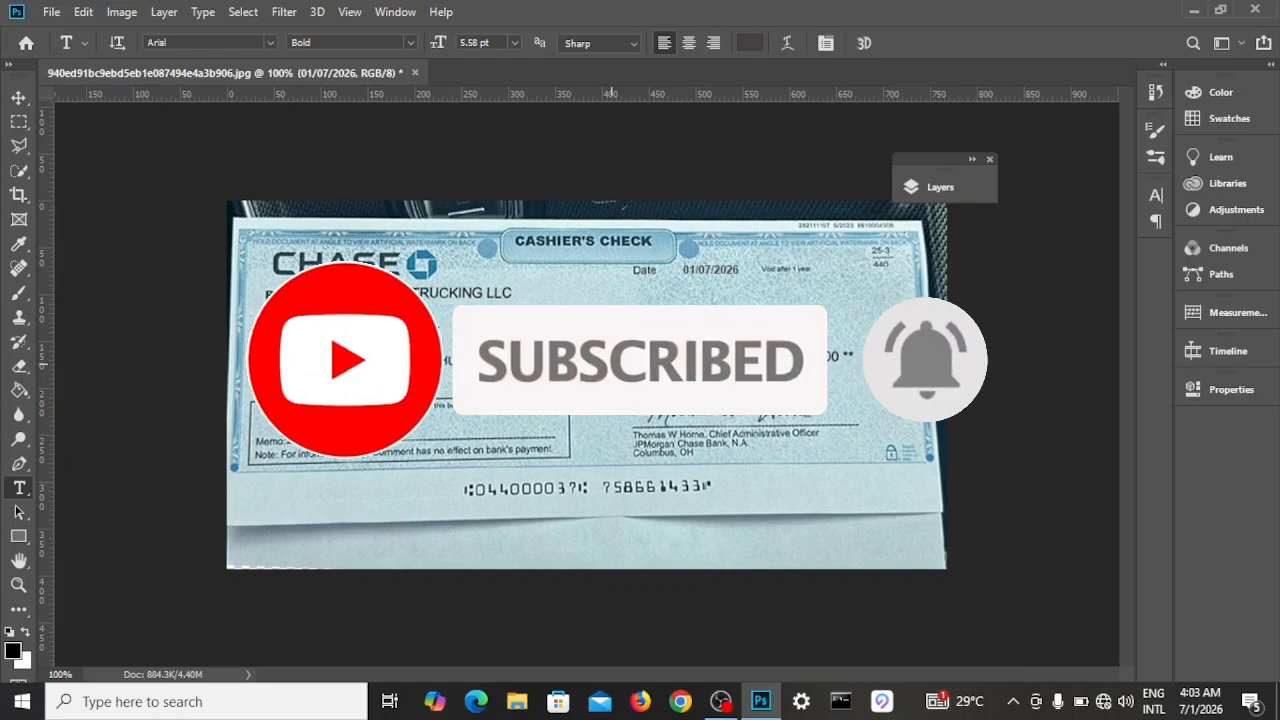
key(ctrl+plus)
key(ctrl+minus)
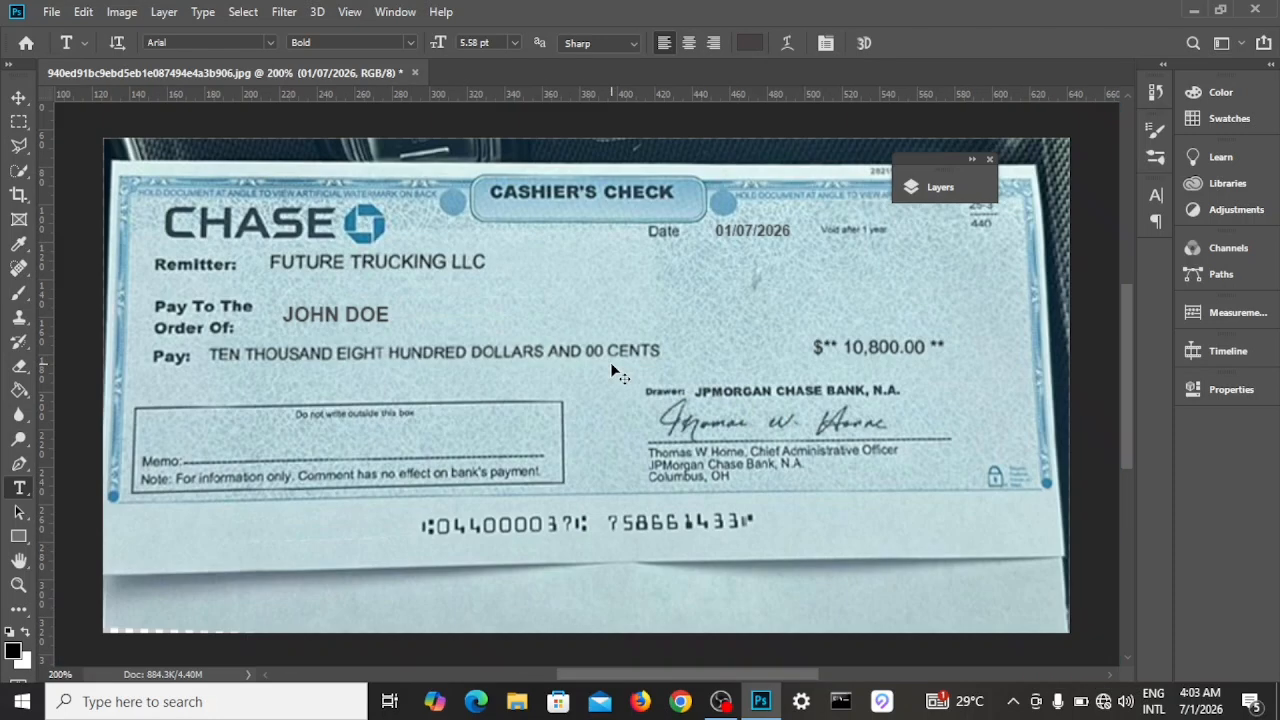
key(ctrl+minus)
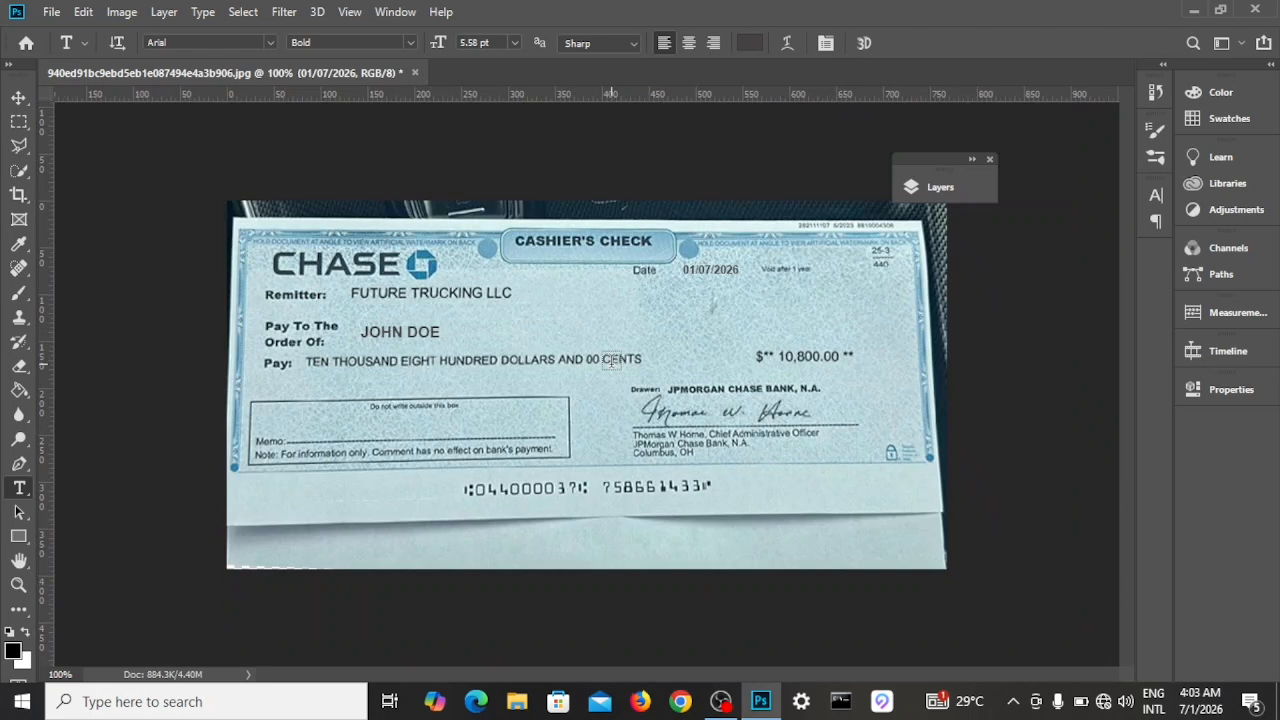
click(950, 189)
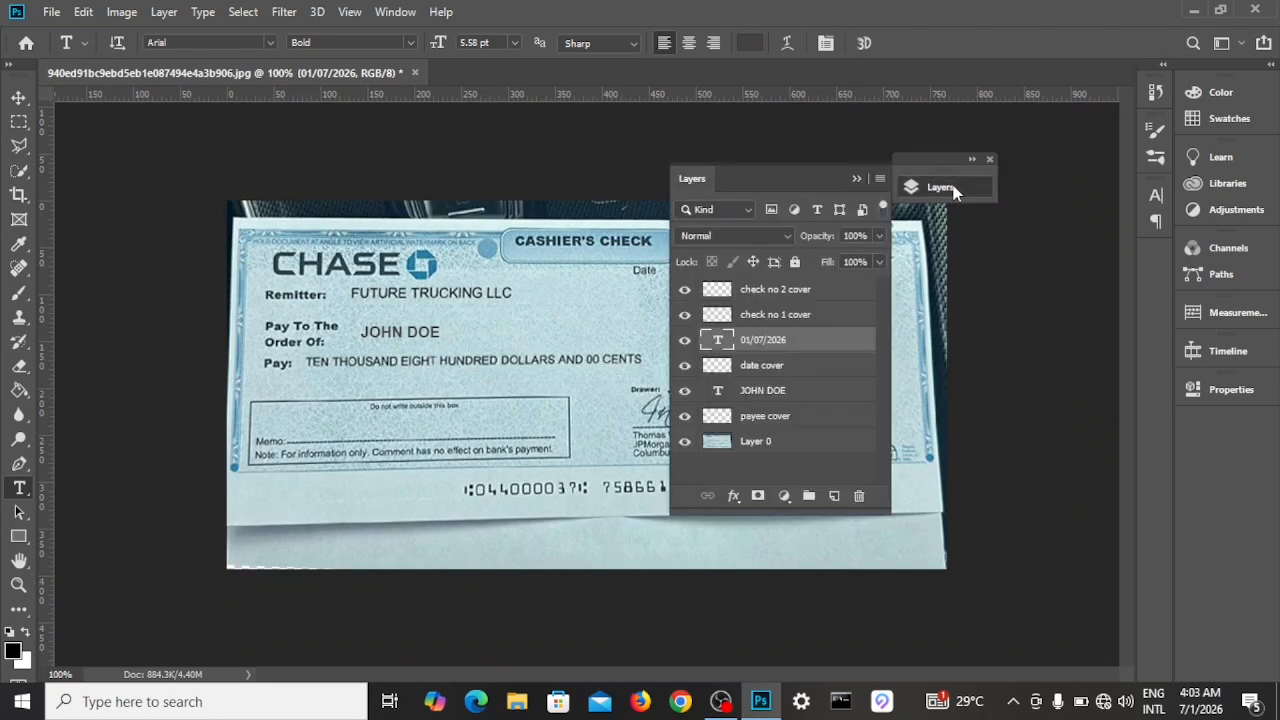
click(971, 160)
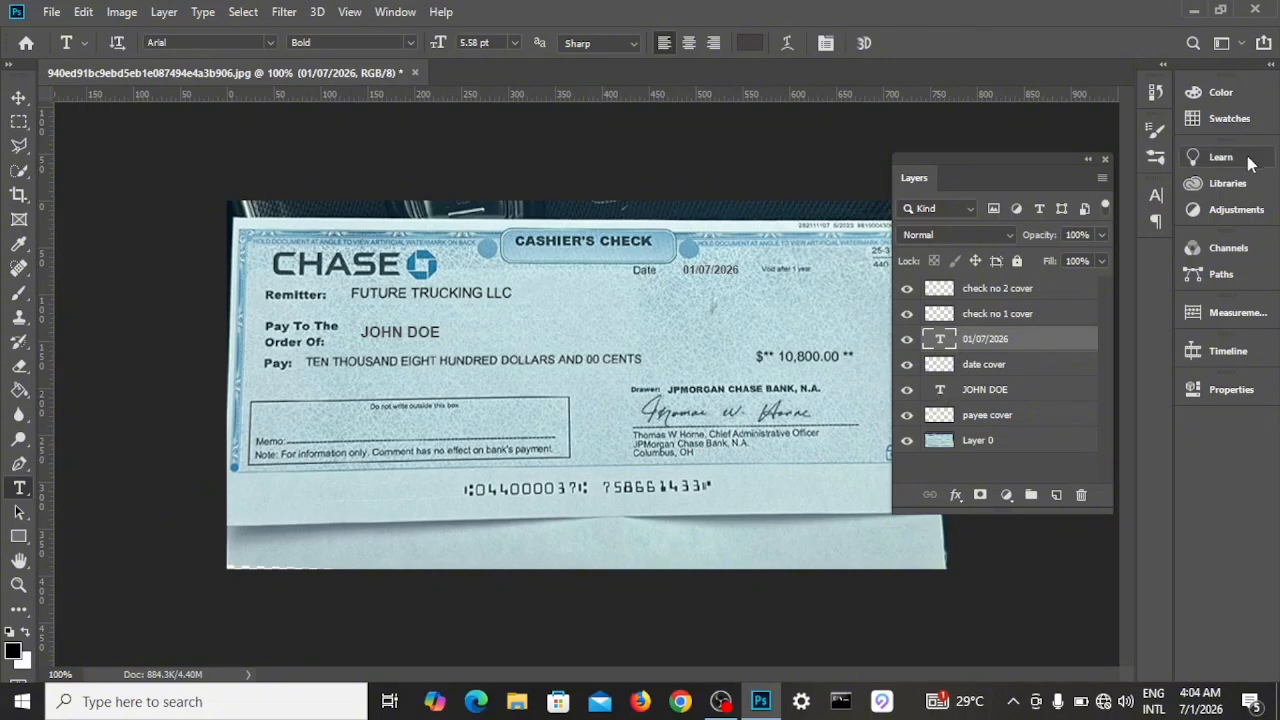
click(1088, 159)
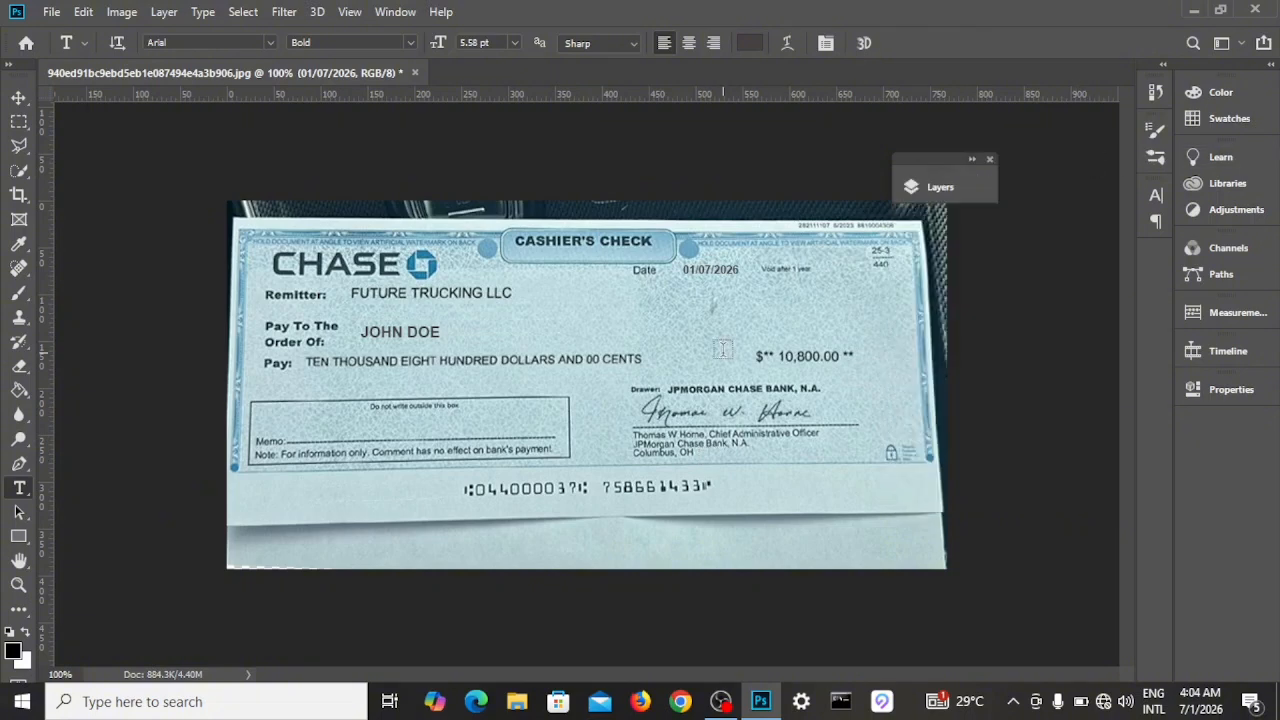
scroll(722, 349, up, 1)
scroll(722, 349, down, 1)
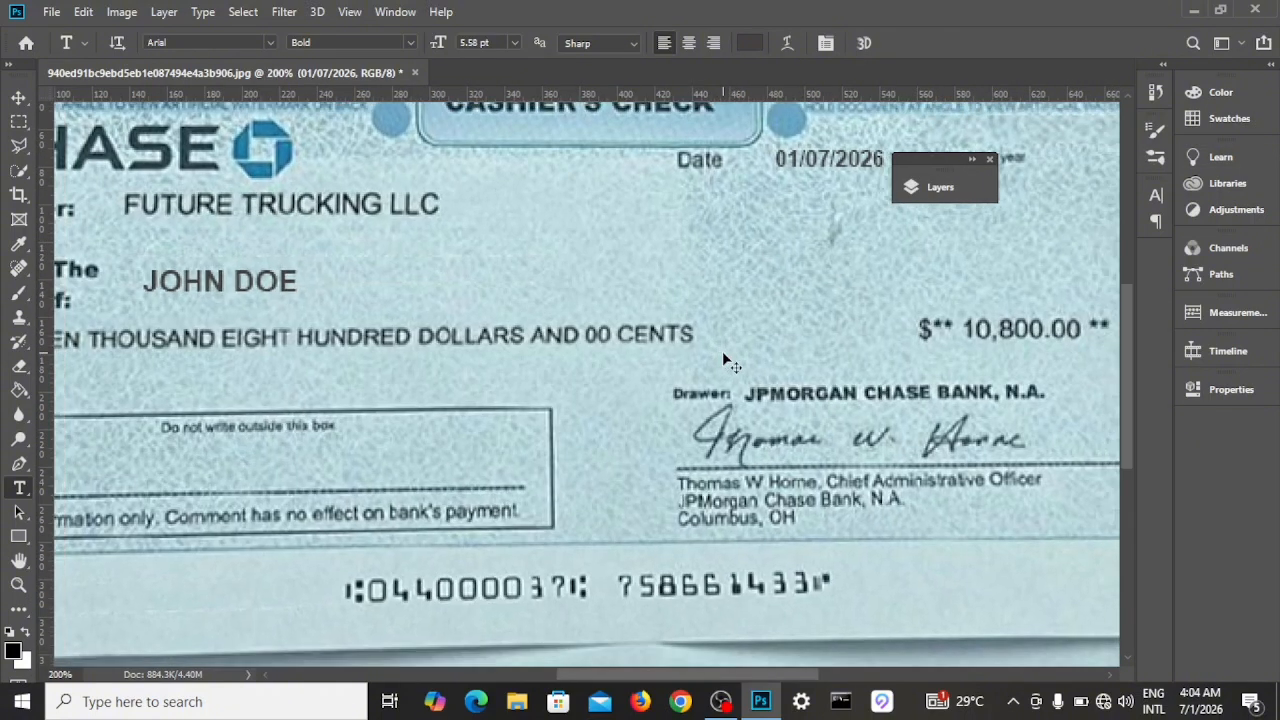
scroll(722, 349, up, 1)
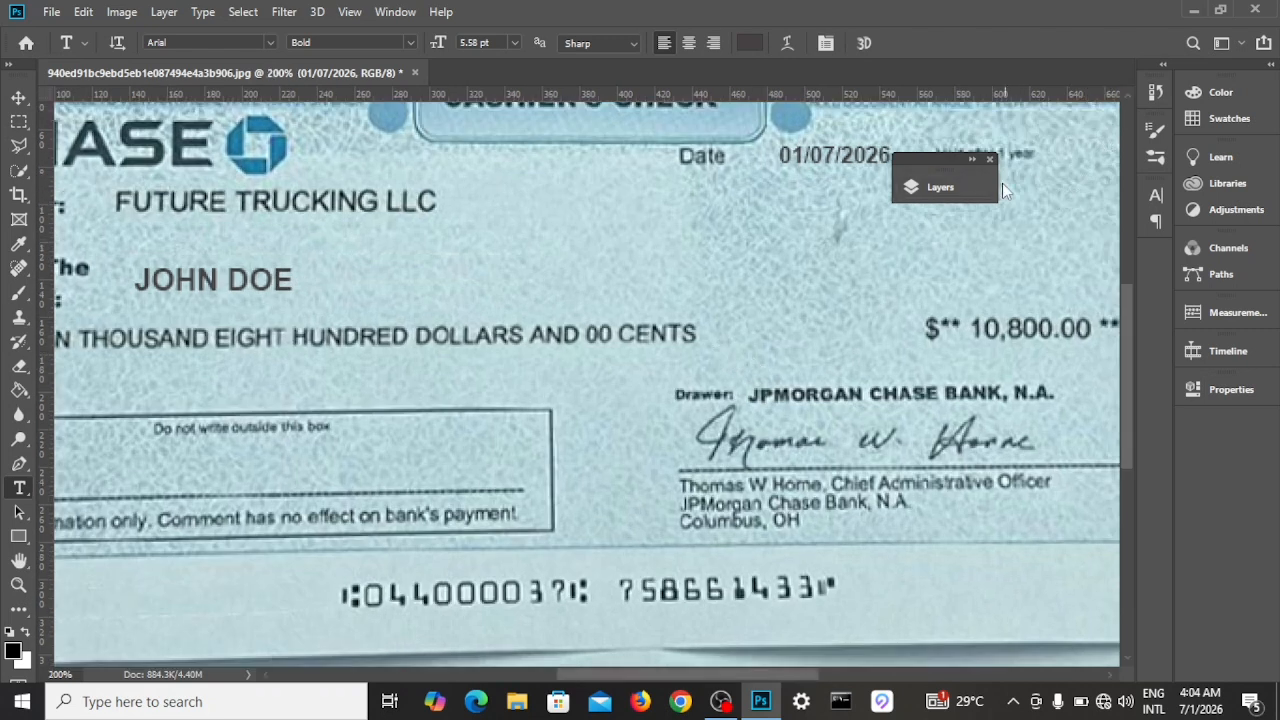
click(971, 159)
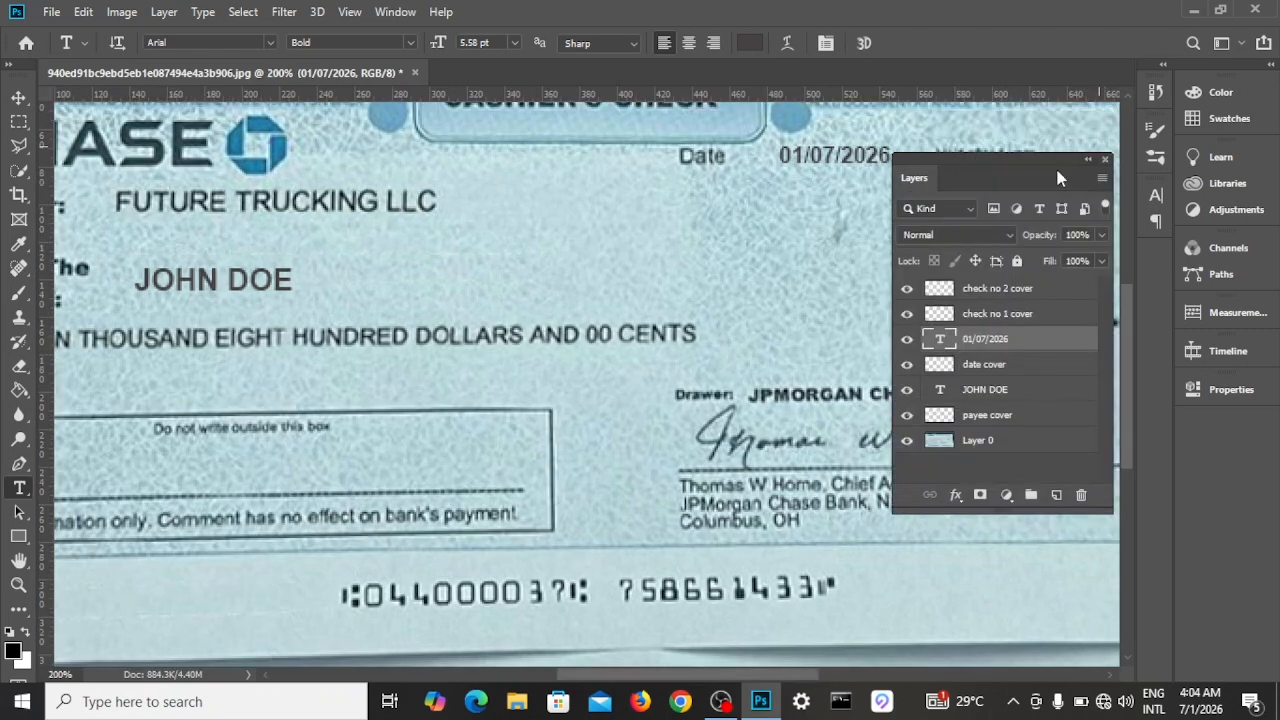
click(1088, 159)
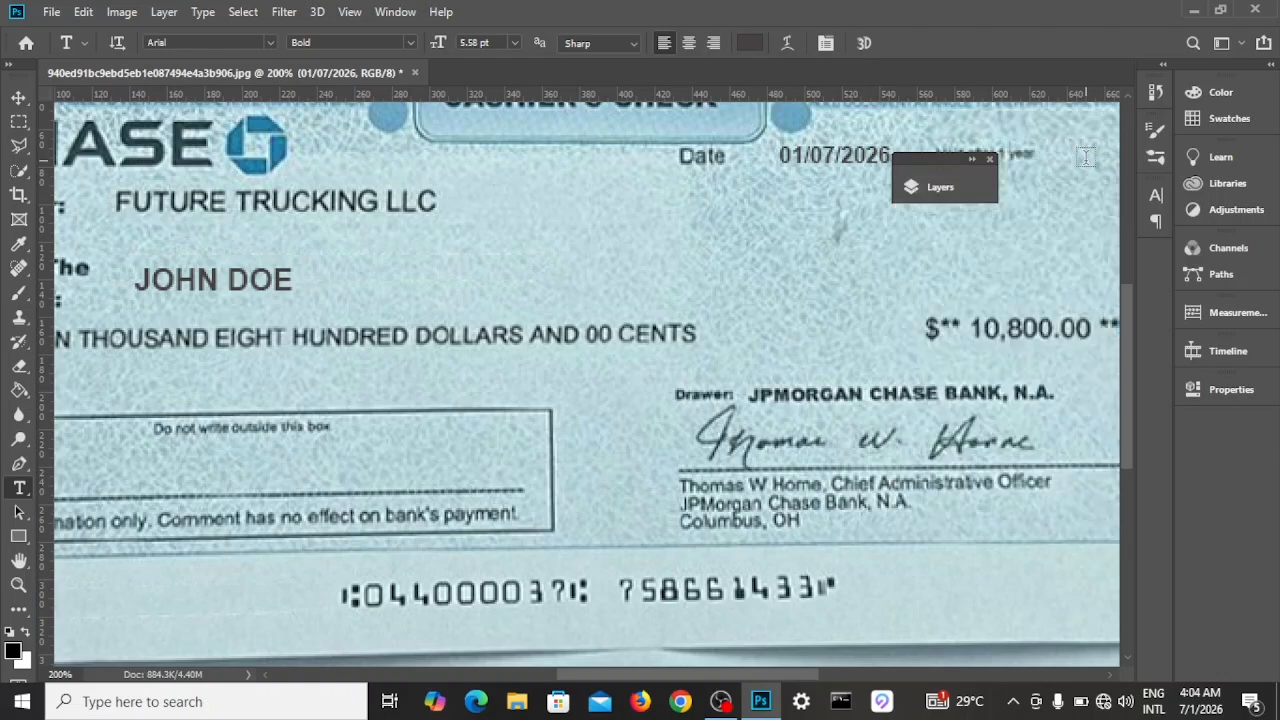
key(ctrl+minus)
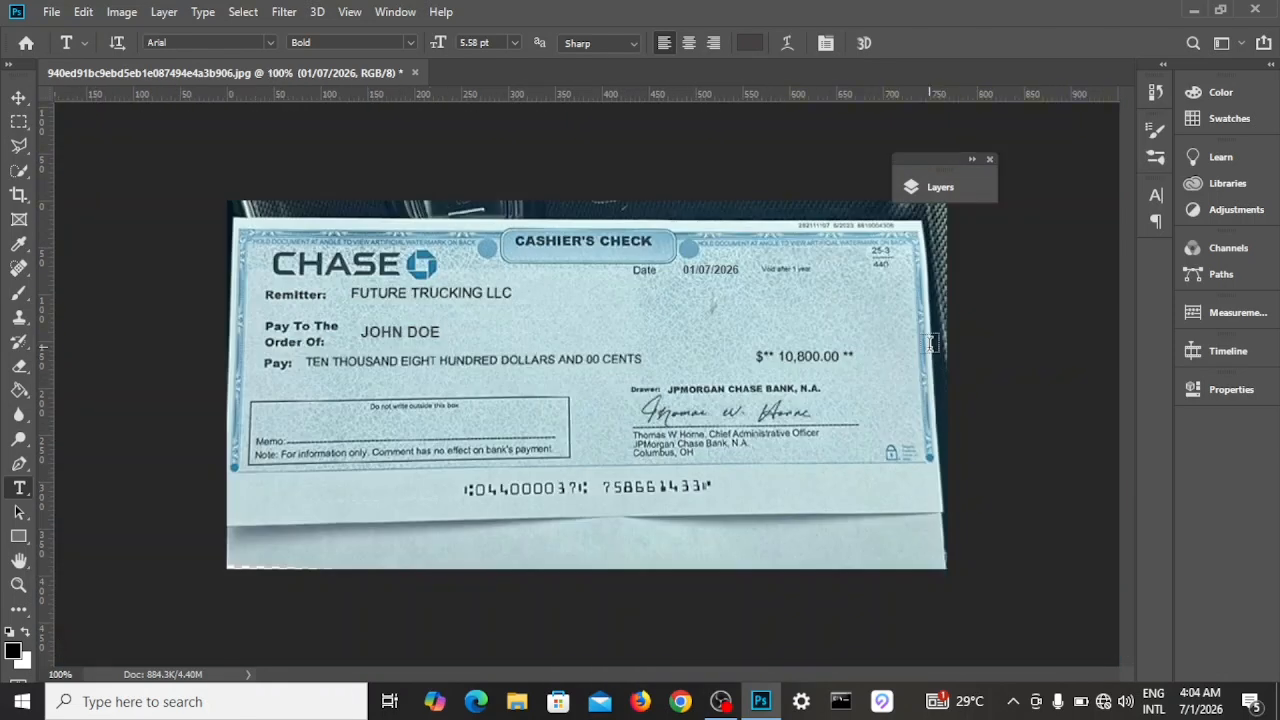
key(ctrl+plus)
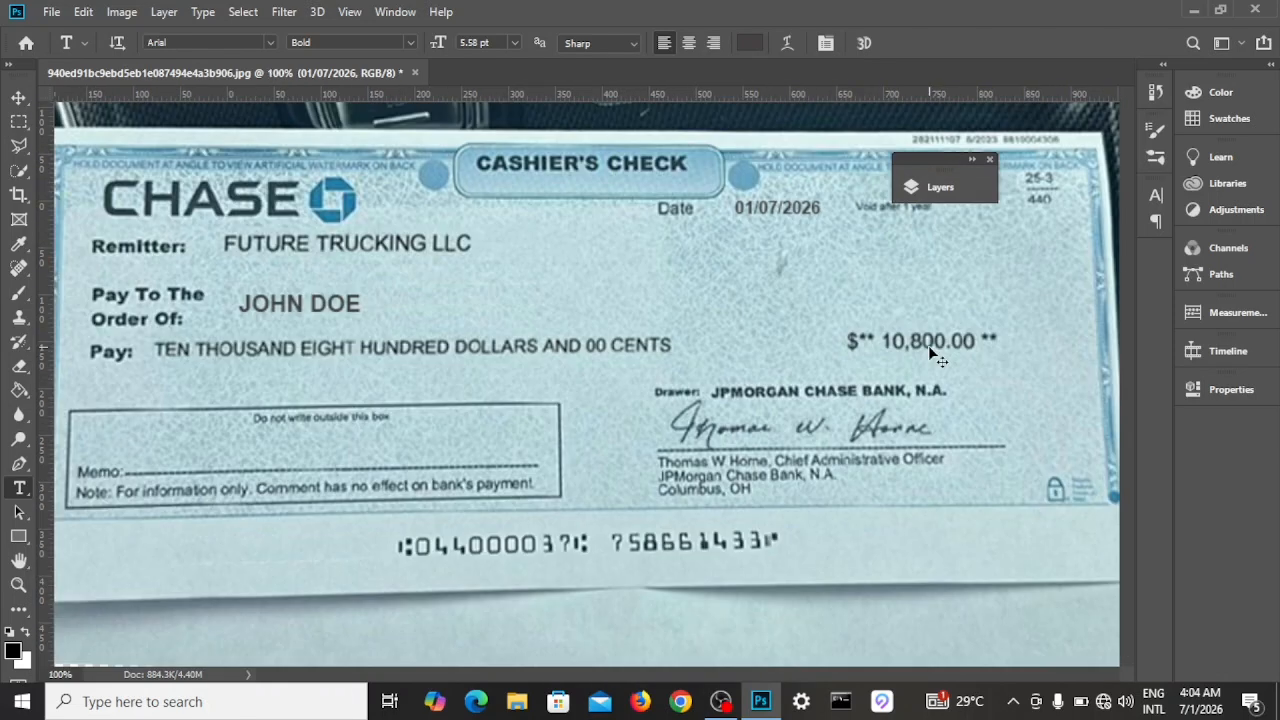